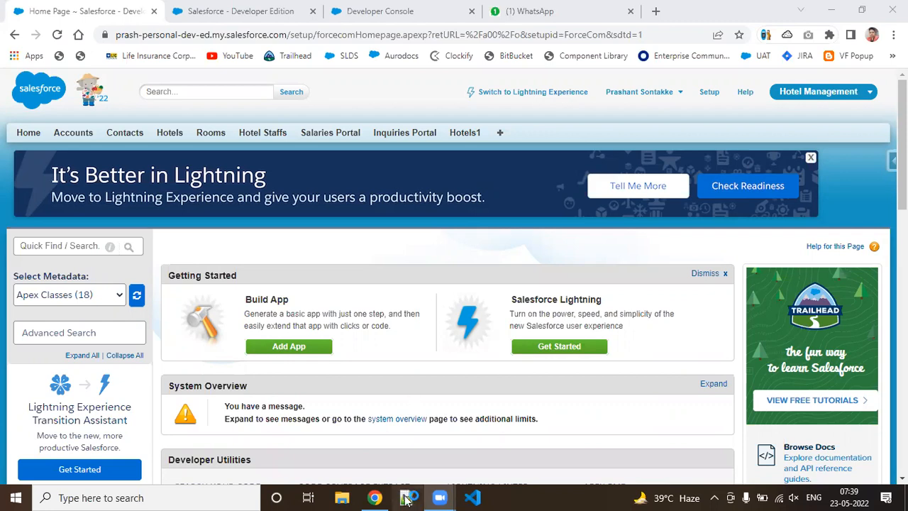
Step: Switch to Notepad++ and start a new document headed "Automation tools"
click(406, 499)
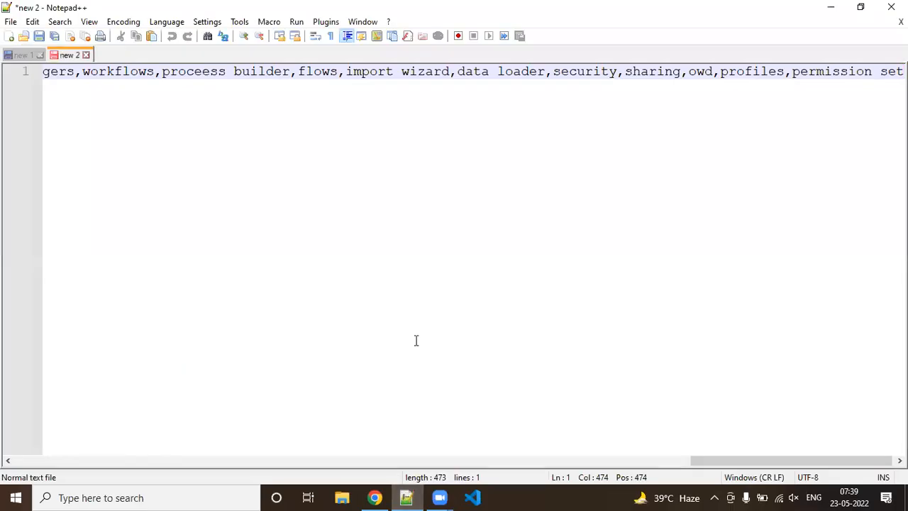
click(21, 55)
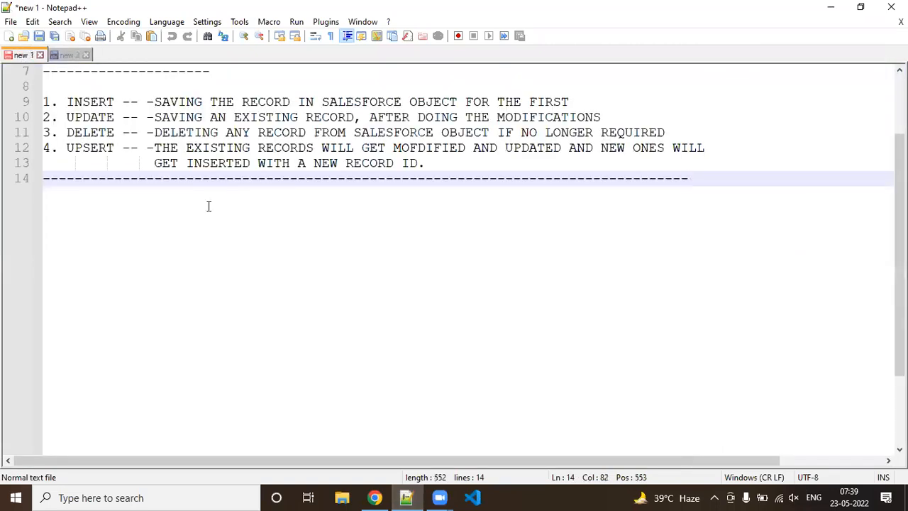
click(12, 24)
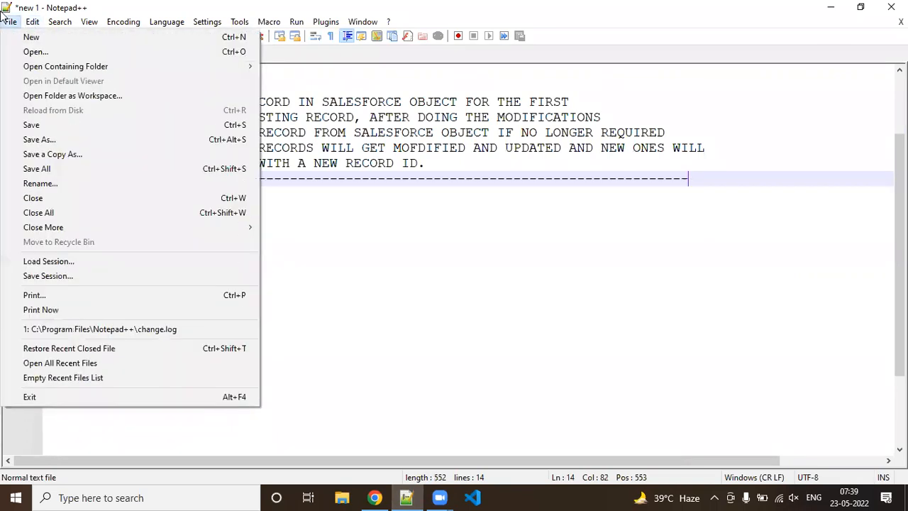
click(11, 37)
text(Automation tools)
Step: List under the heading, after two blank lines: "1. workflows", "2. process builder", "3. lightning flows" and "4. Approval Process"
key(Return)
key(Return)
key(Return)
text(1. workflows)
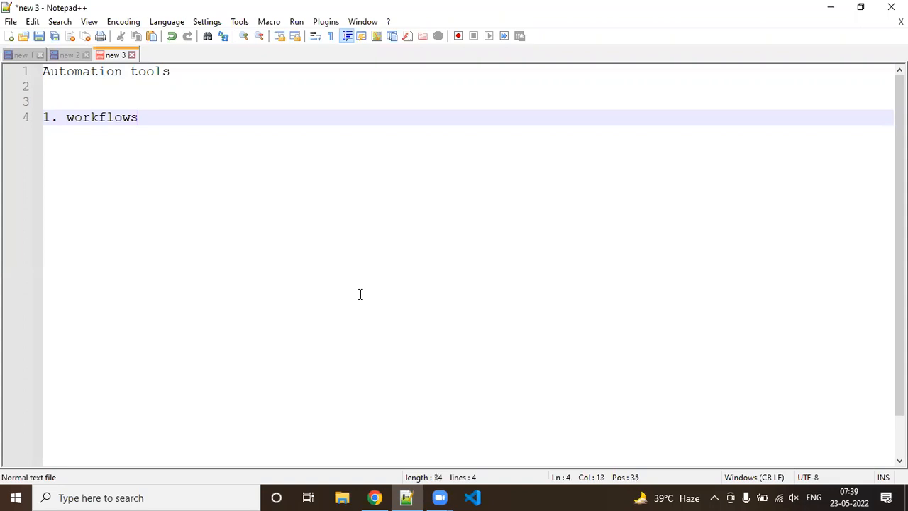
key(Return)
text(2. pr)
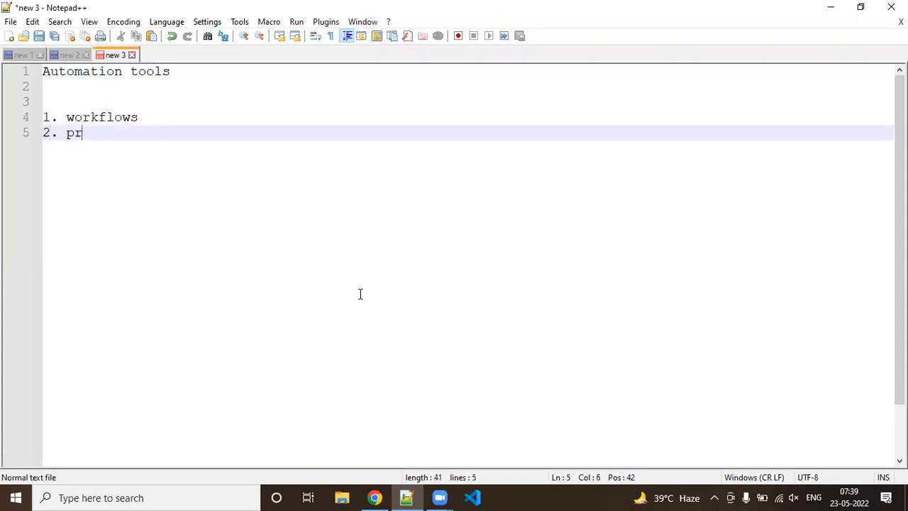
text(ocess builder)
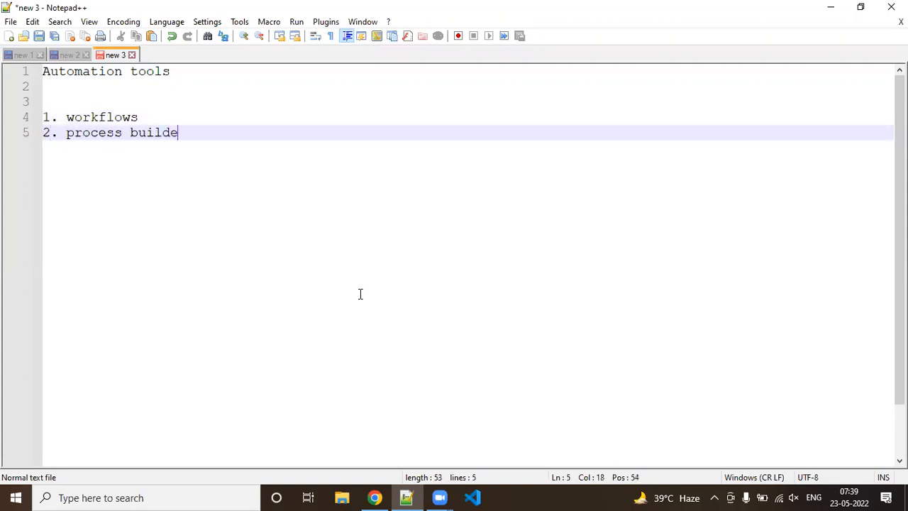
key(Return)
text(3. lig)
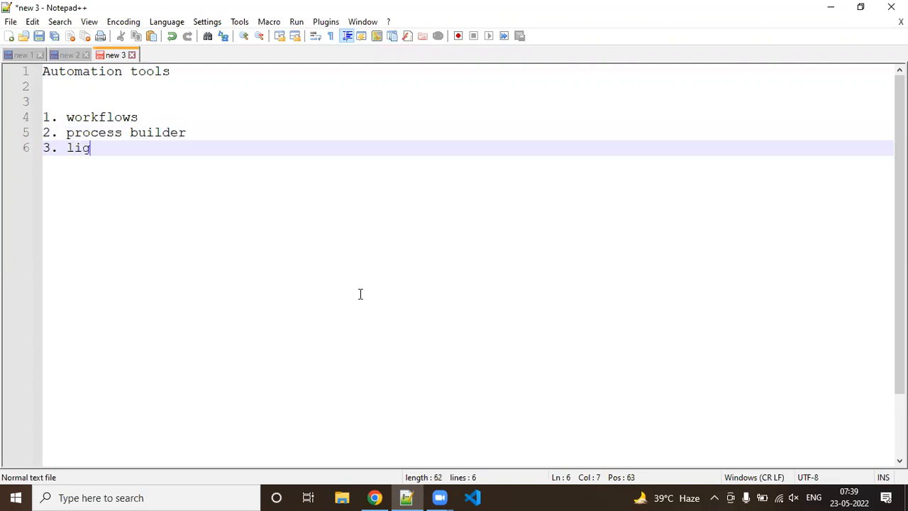
text(htning flows)
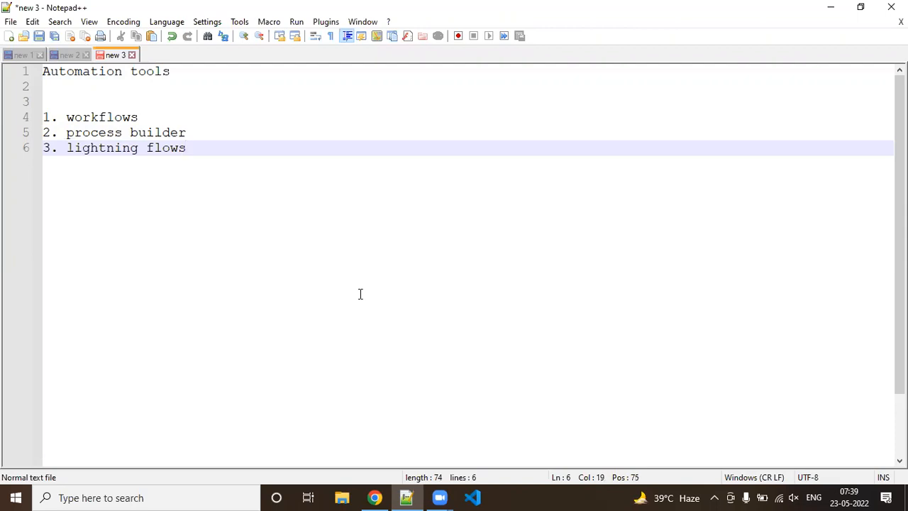
key(Return)
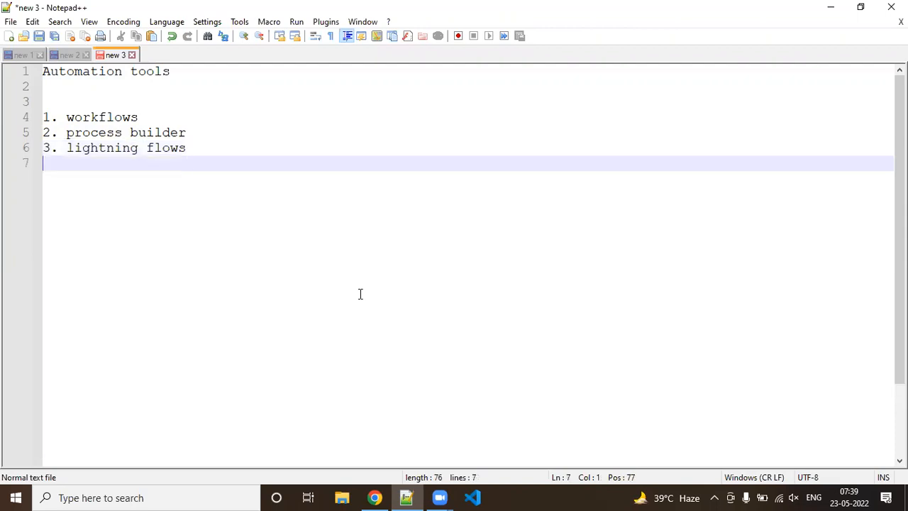
text(4. Approval Process)
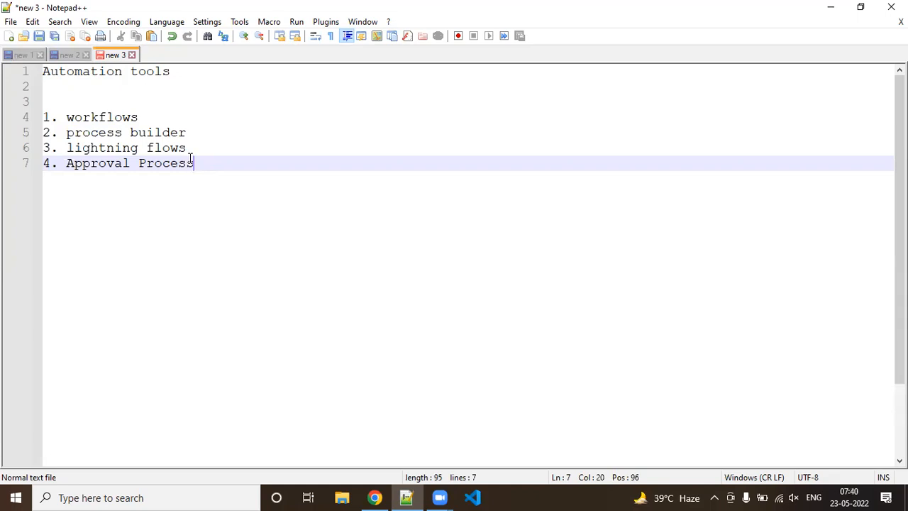
Step: Add a long divider line of equals signs below the numbered list, leaving one blank line between them
key(Return)
key(Return)
text(========================)
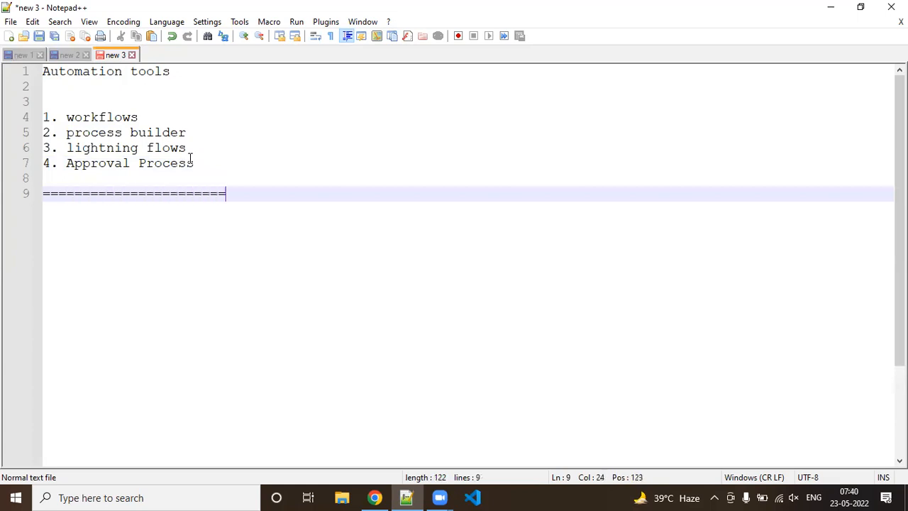
text(==================================)
Step: Write "Process BUilder == to perform automation on objects" on the line directly below the divider
key(Return)
text(Pooc)
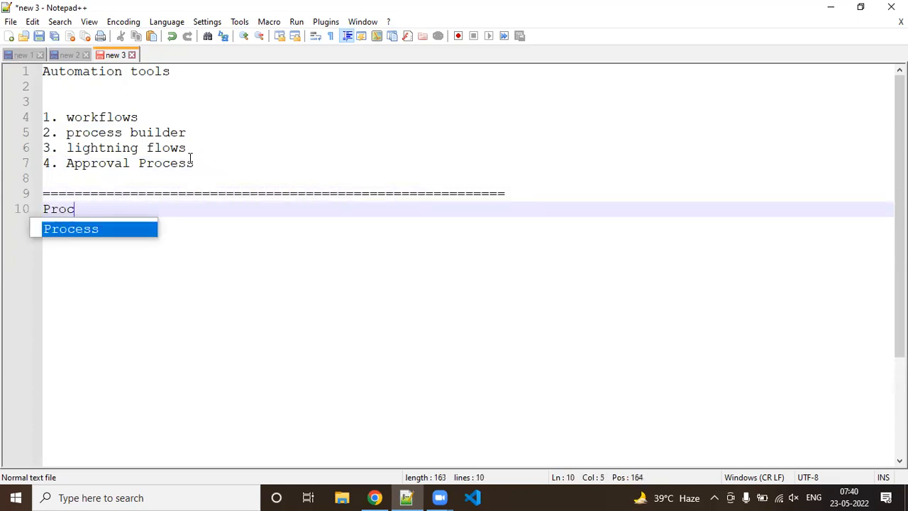
text(ess BUil)
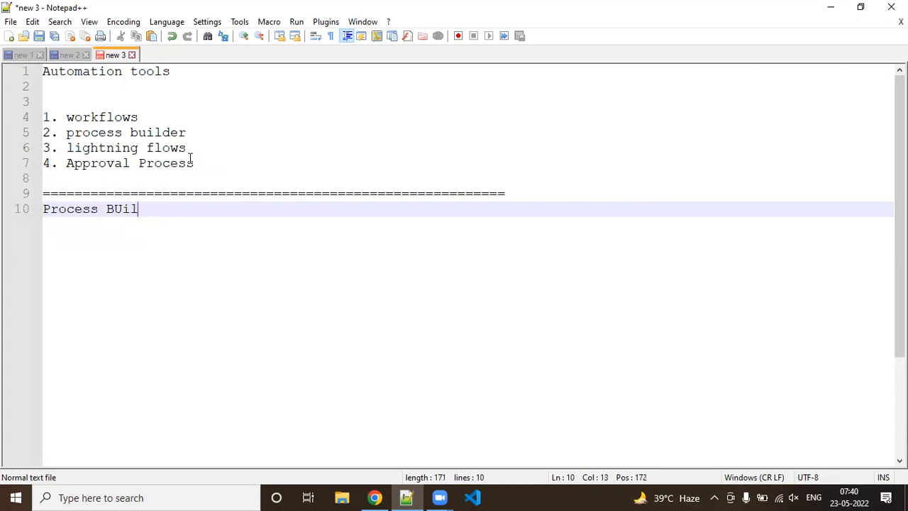
text(der ==  to )
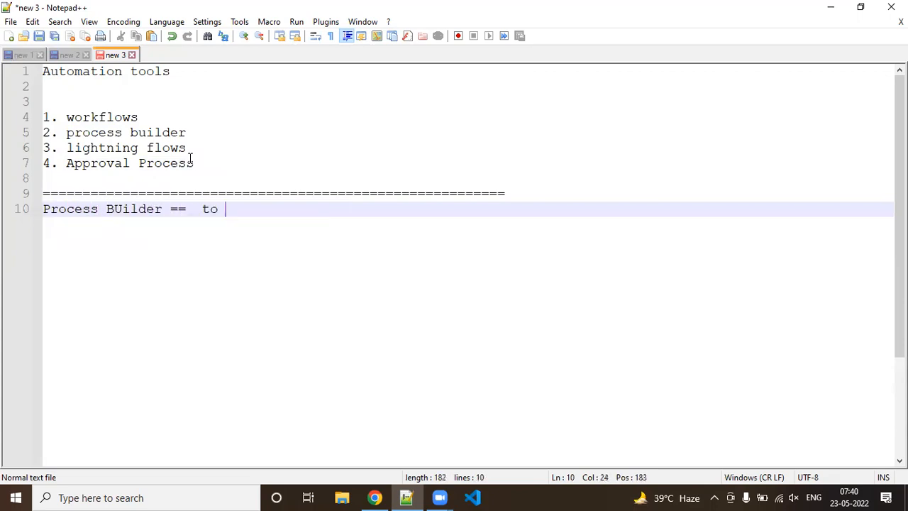
text(perform autom)
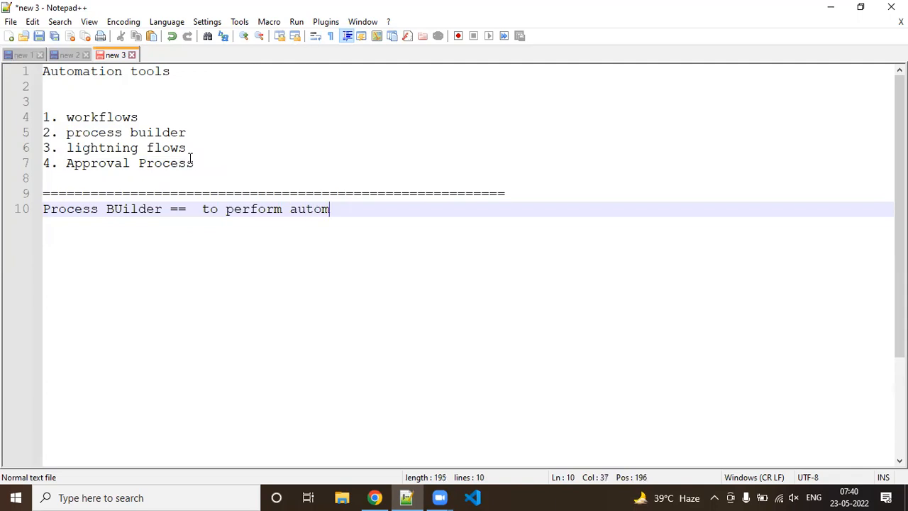
text(ation on objects)
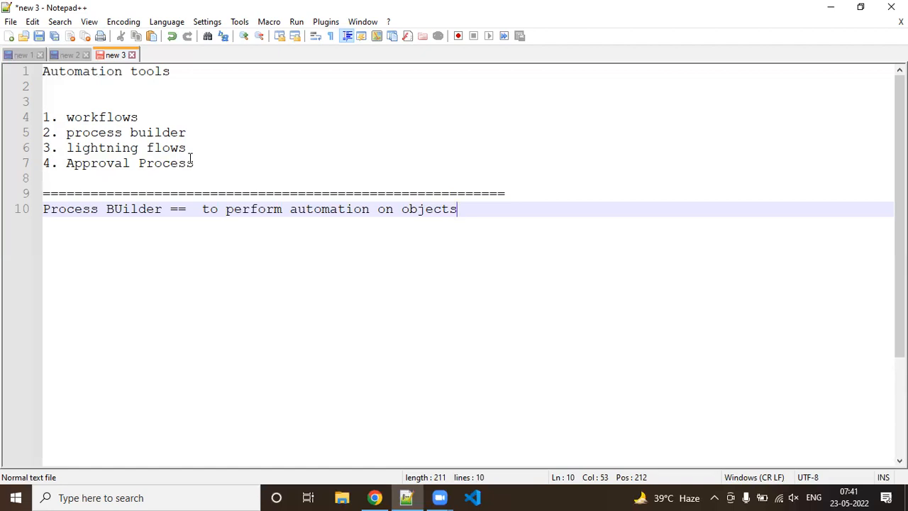
Step: After two blank lines, write the note "workflows -- 4 actions are there and it works on single object"
key(Return)
key(Return)
key(Return)
text(w)
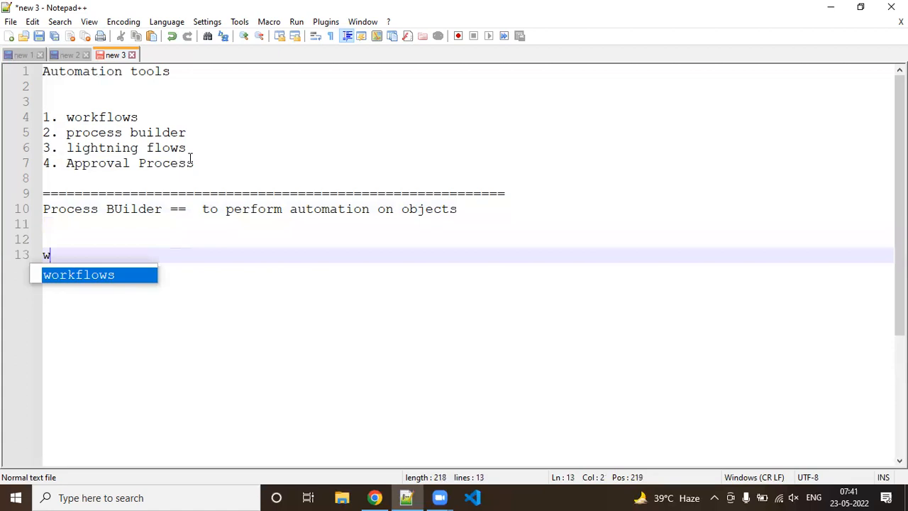
text(orkflows)
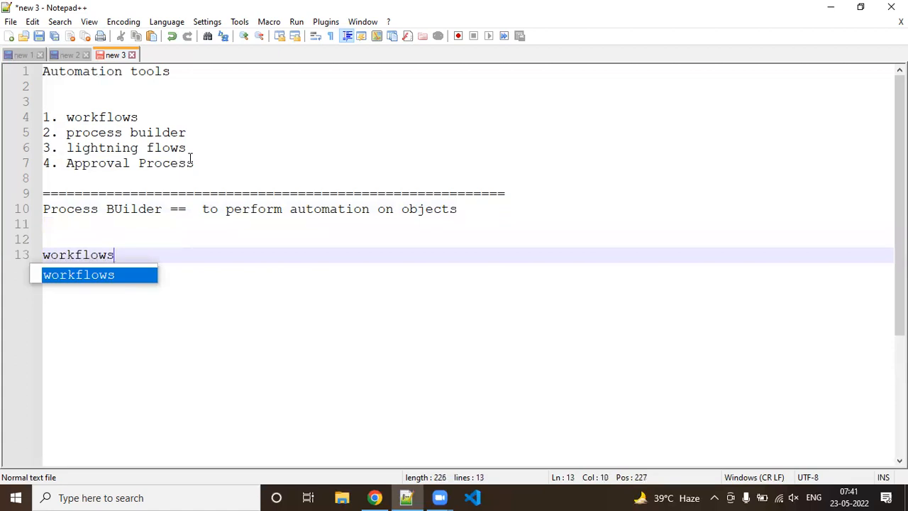
text(  -- 4 ac)
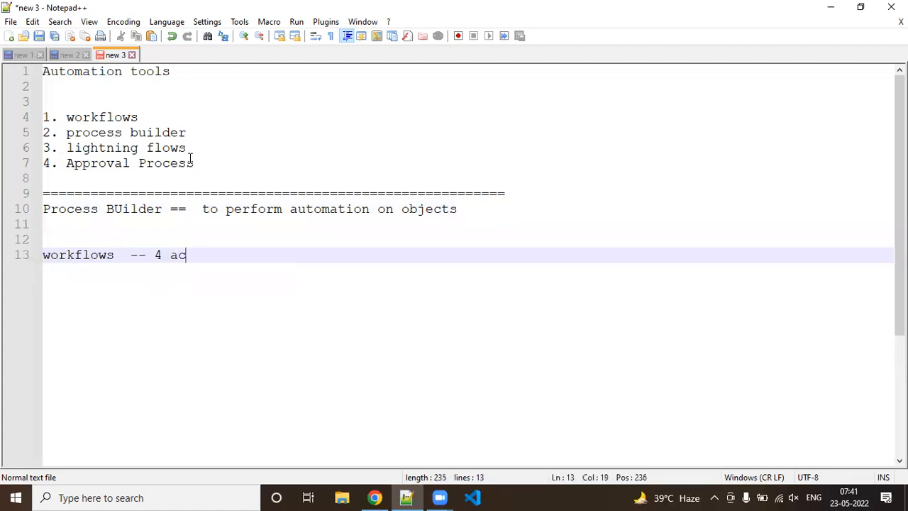
text(tions are th)
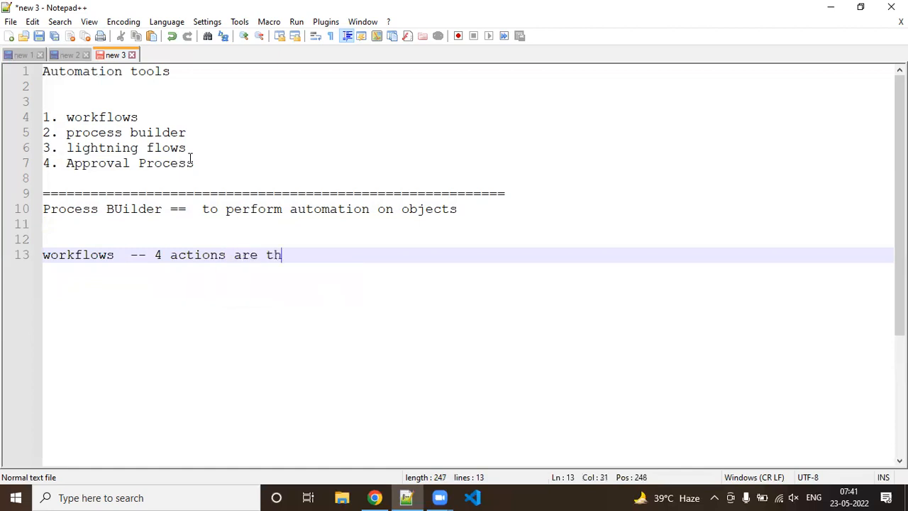
text(ere and )
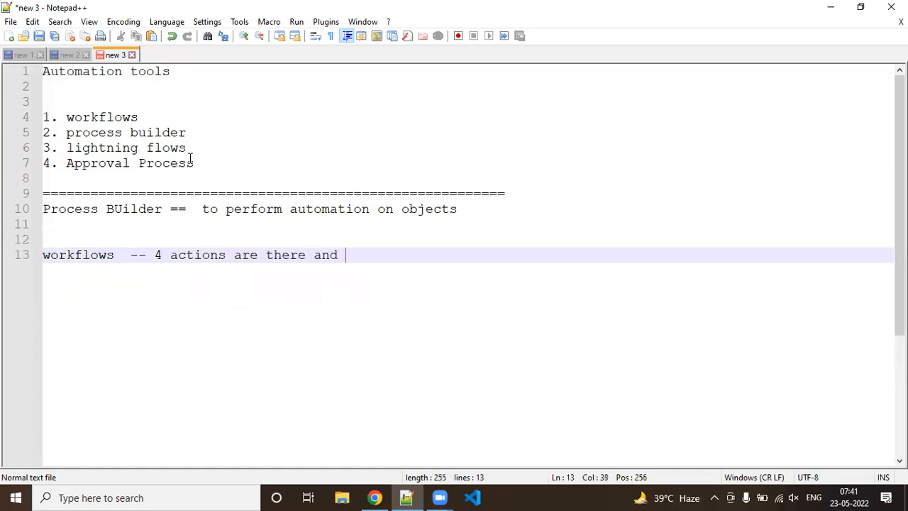
text(it workds)
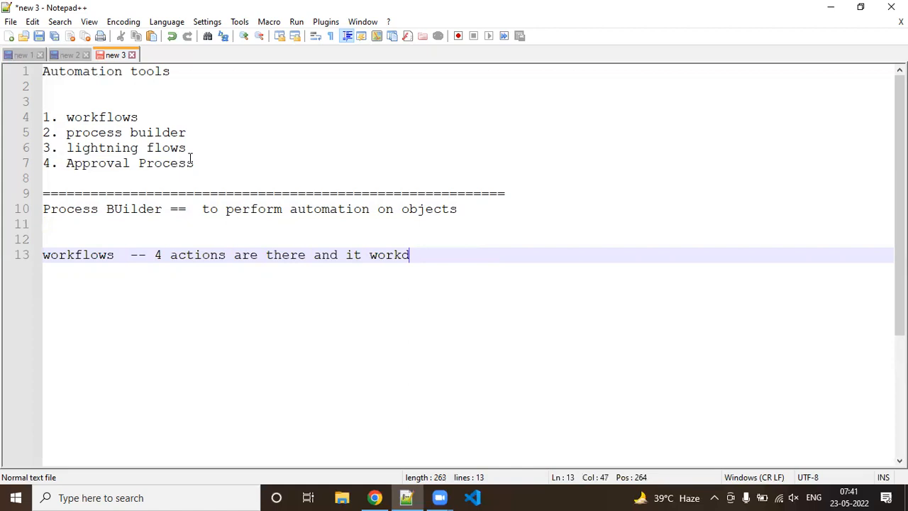
key(BackSpace)
key(BackSpace)
text(s on single objecy)
key(BackSpace)
text(t )
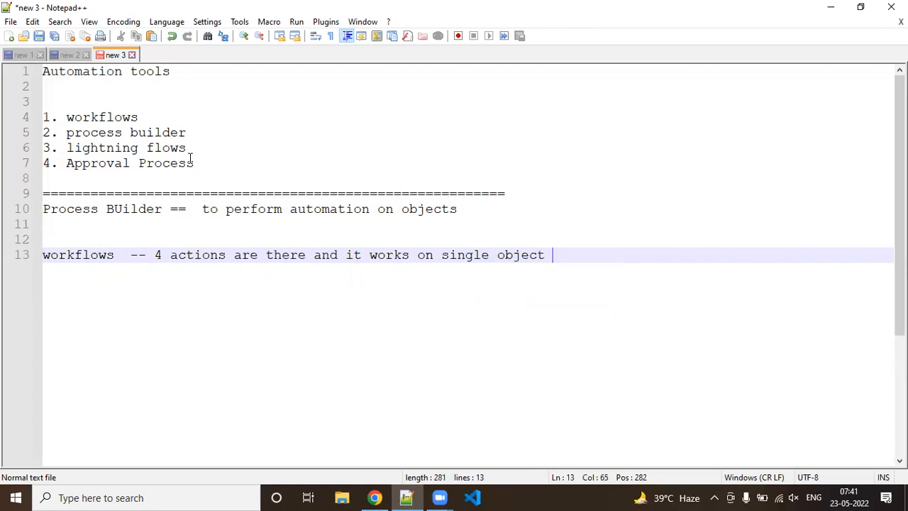
Step: Extend the workflows note with "(same object) as well as on related objects, but"
text((same objecy)
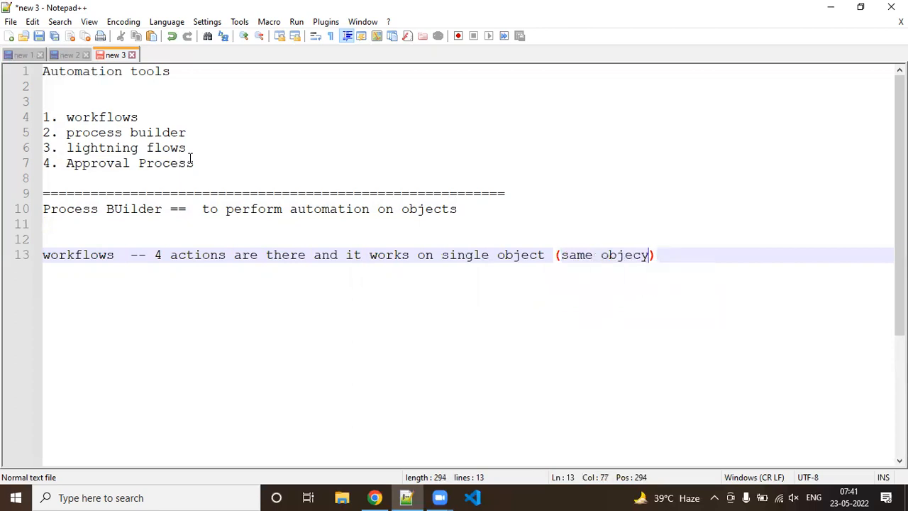
key(BackSpace)
text(t)
key(End)
text(as well as )
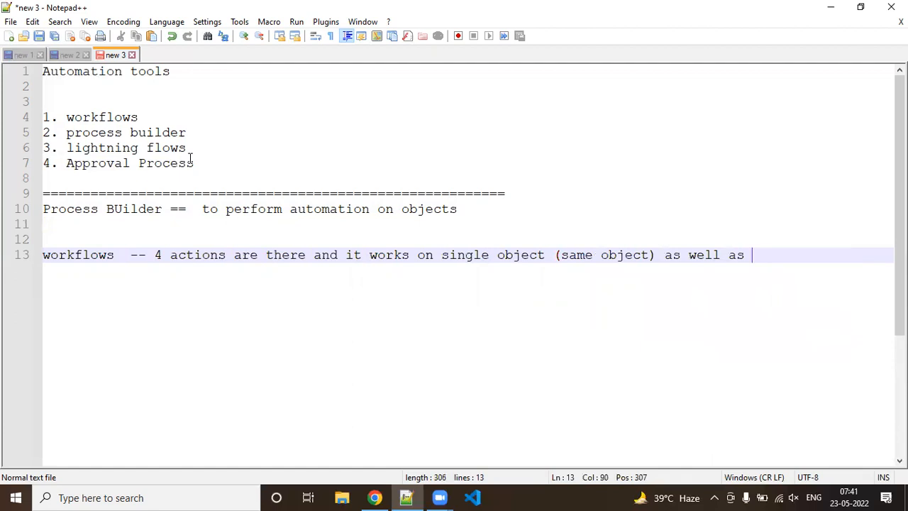
text(on rel)
text(ated obje)
text(ts)
key(BackSpace)
key(BackSpace)
text(ct)
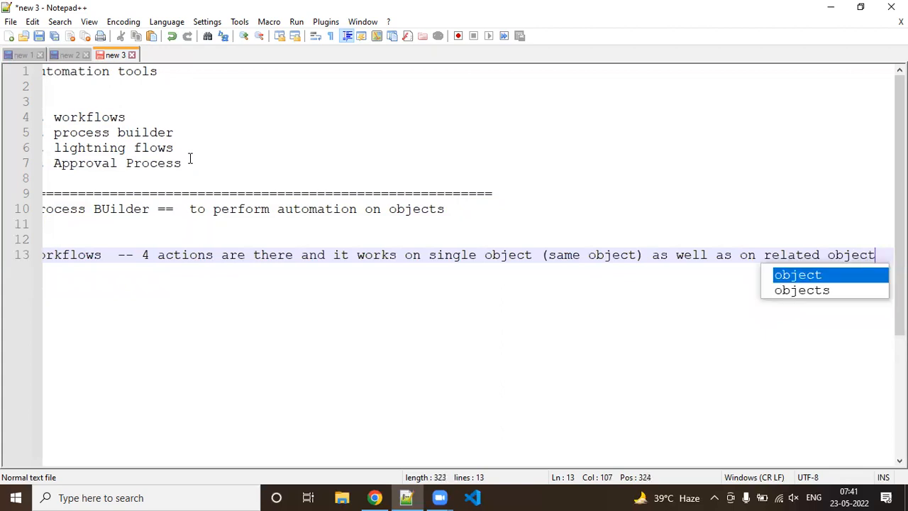
text(s, but)
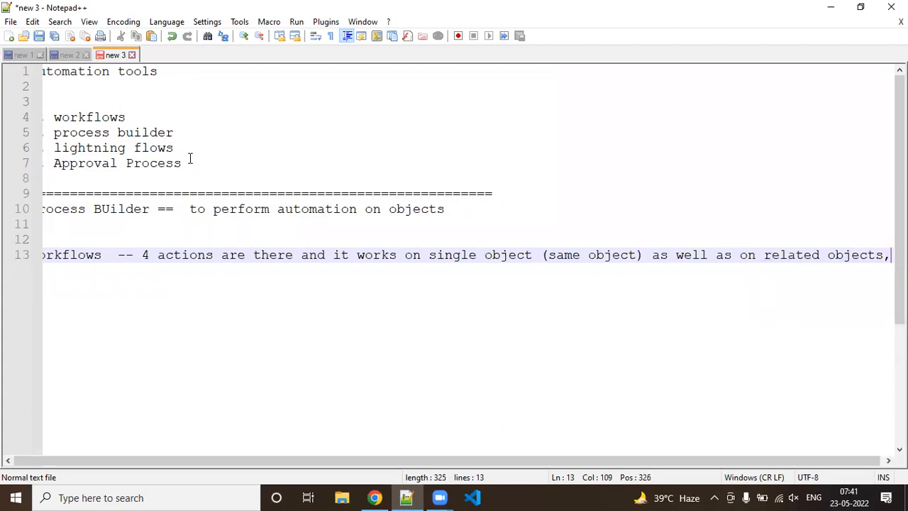
Step: Move the word "but" onto a new line, indented to align with the workflows description
key(Left)
key(Left)
key(Left)
key(Left)
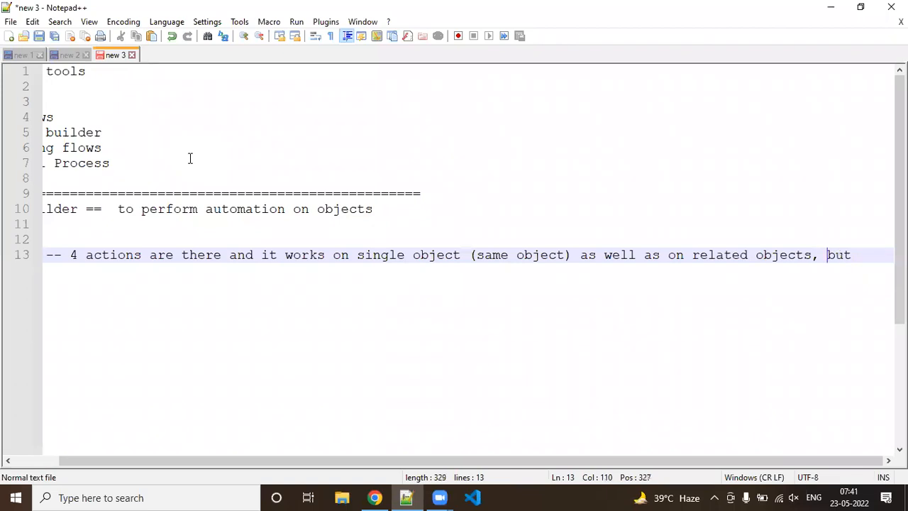
key(Return)
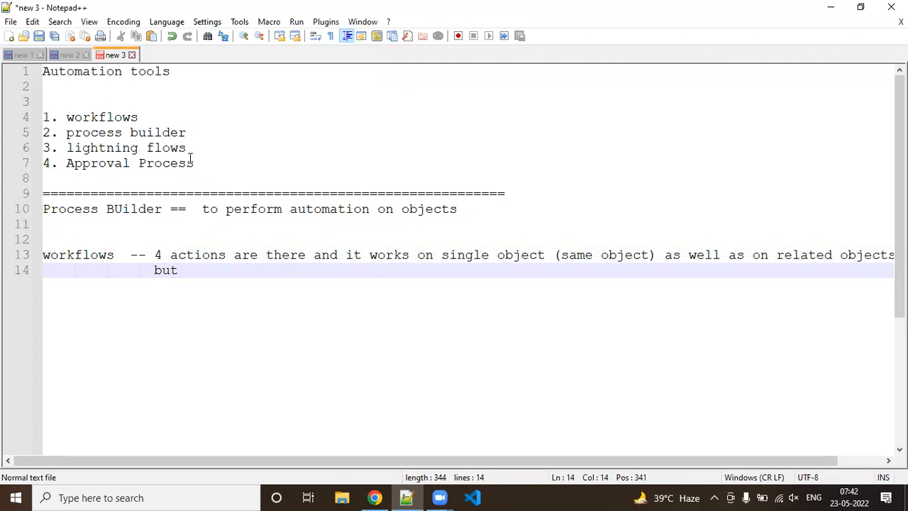
Step: Complete the indented line so it reads "but it works on child to parent only."
key(Right)
key(Right)
key(Right)
key(Right)
text(it works)
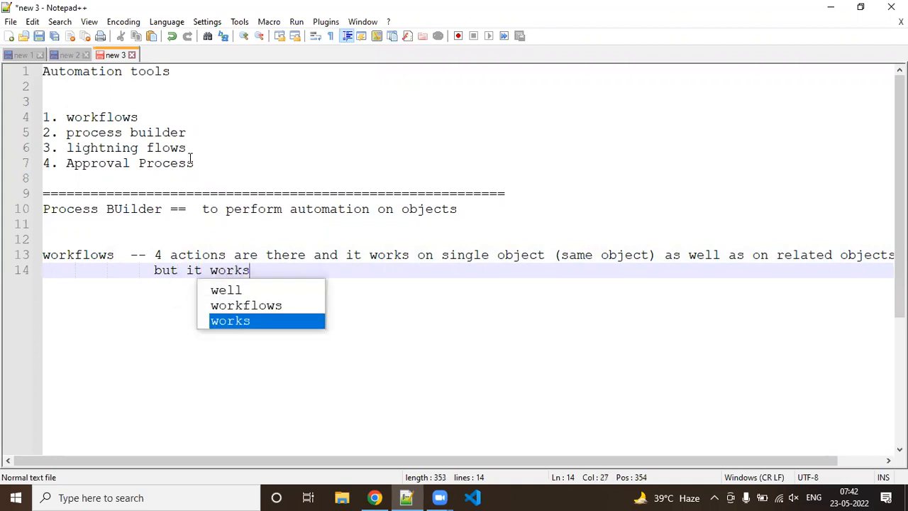
text( on)
text(chil)
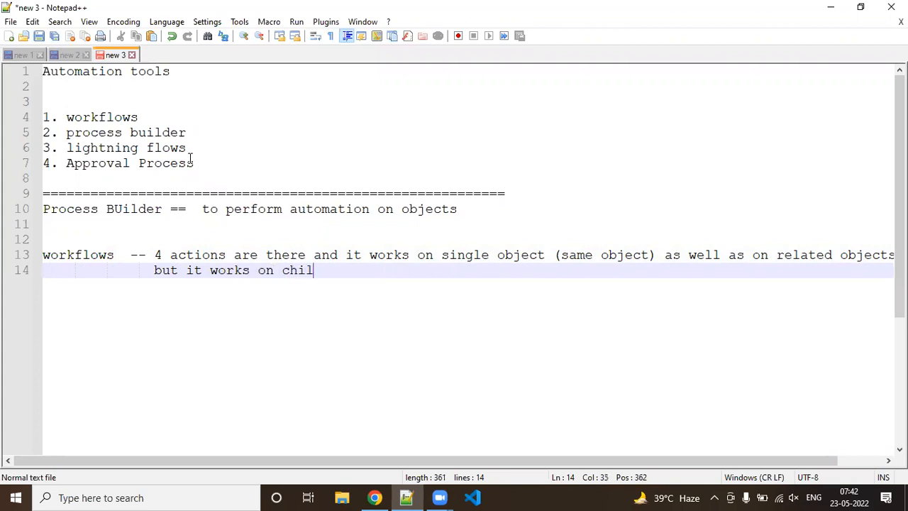
text(d to parent )
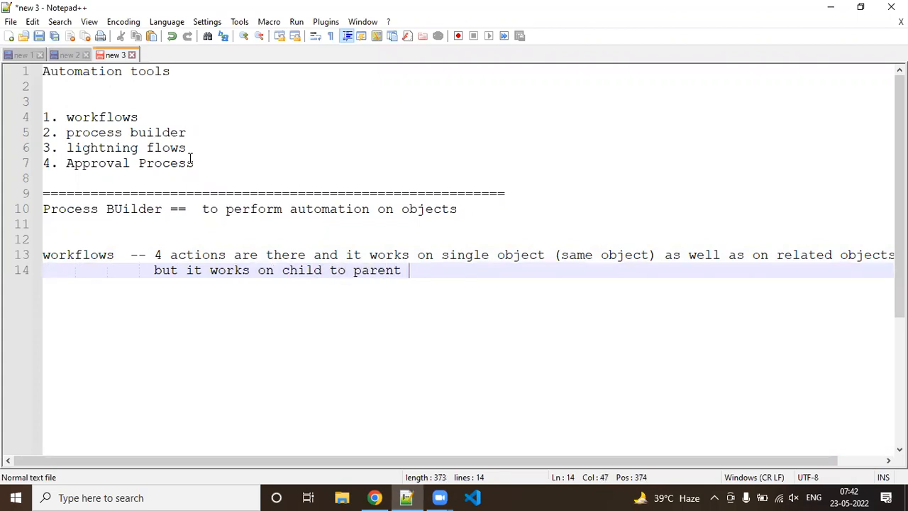
text(only.)
Step: After two blank lines below the workflows note, start an unindented line reading "Process builder ---"
key(Return)
key(Return)
key(Return)
key(Home)
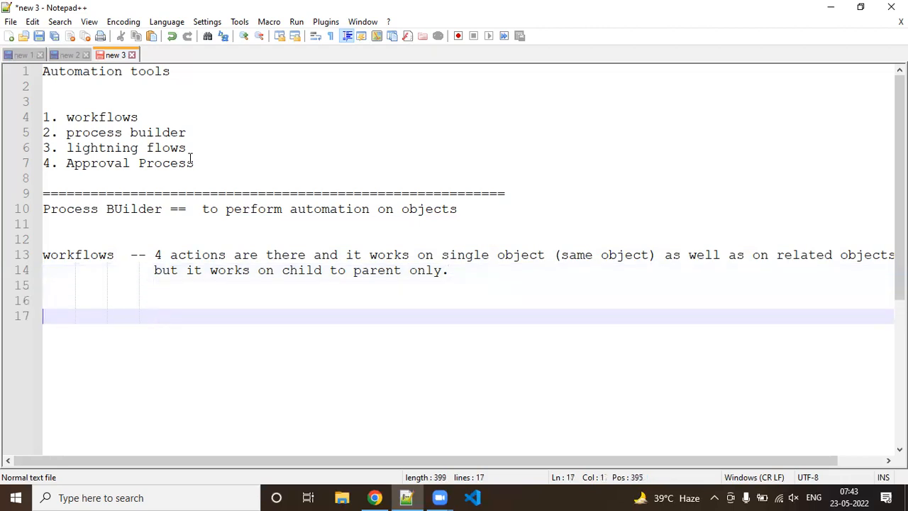
text(Process )
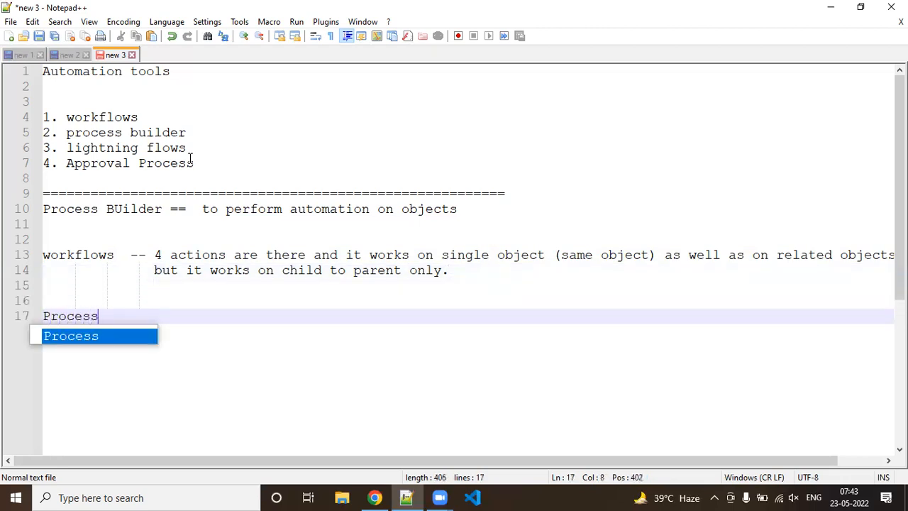
text(build)
key(BackSpace)
key(BackSpace)
text(lder)
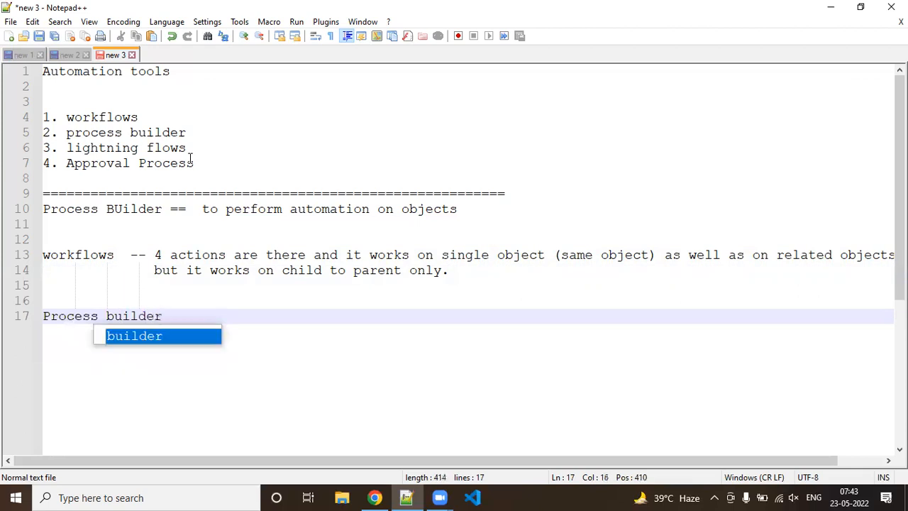
text( ---)
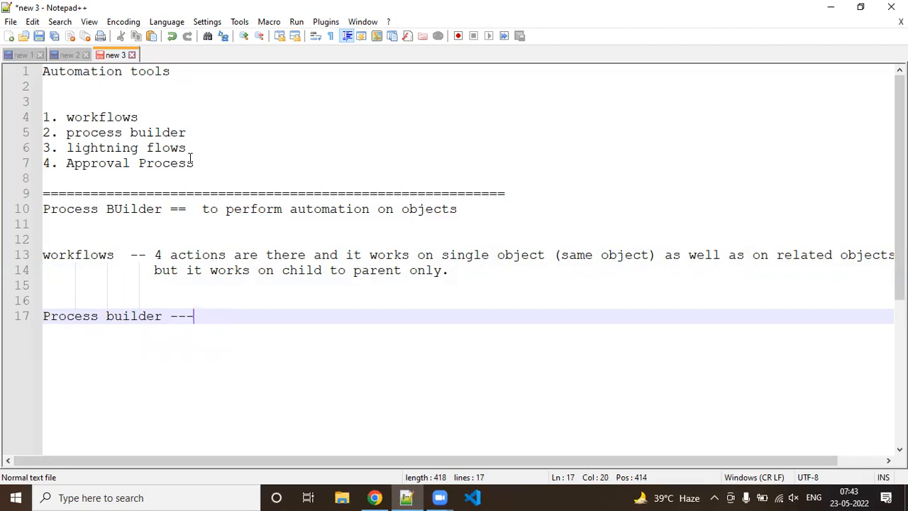
Step: Extend the Process builder line with "11 actions and it works on single object" followed by an empty pair of parentheses
text(11 actions )
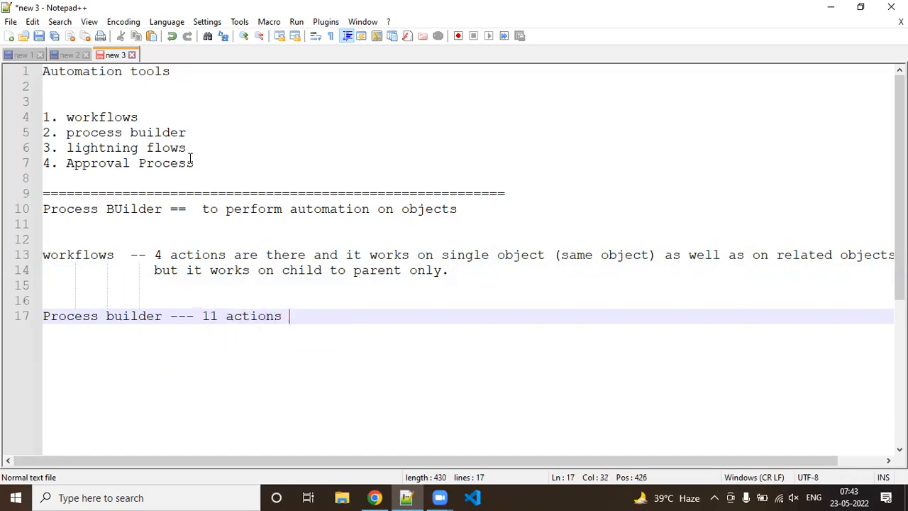
text(and it work)
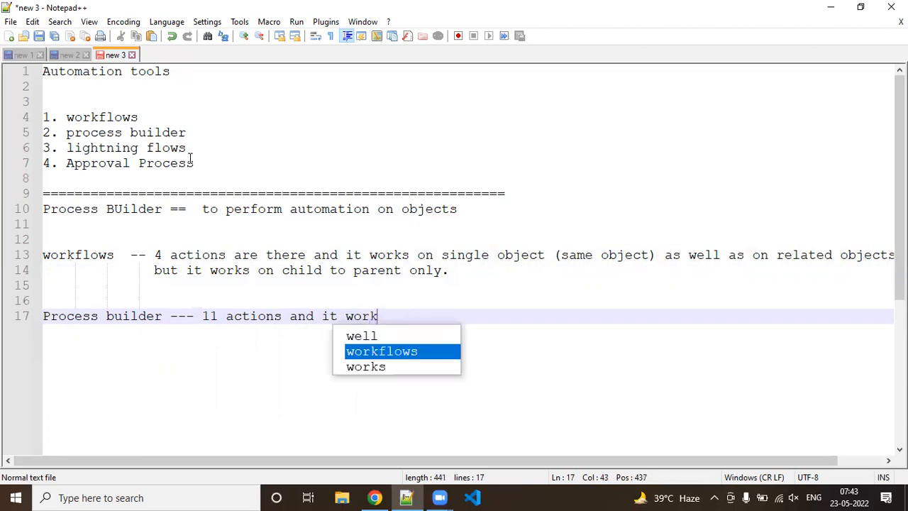
text(s on single objecyt)
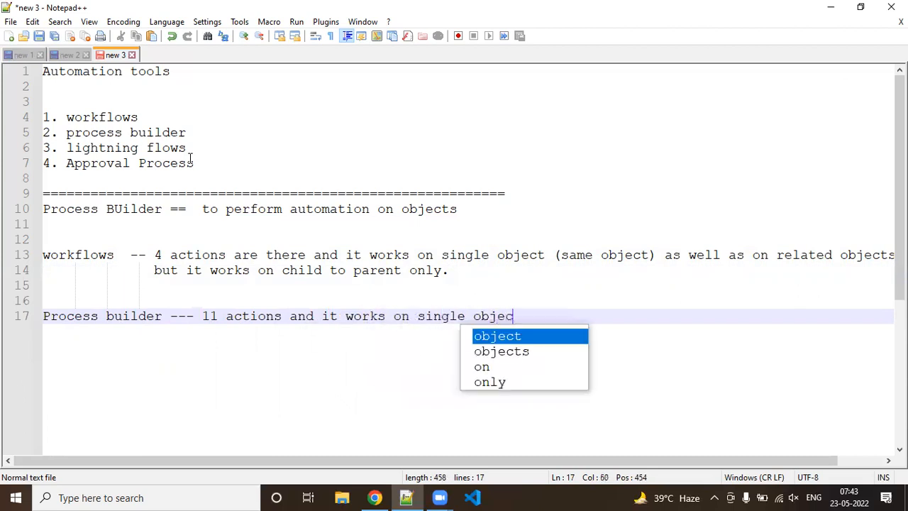
key(BackSpace)
key(BackSpace)
text(t())
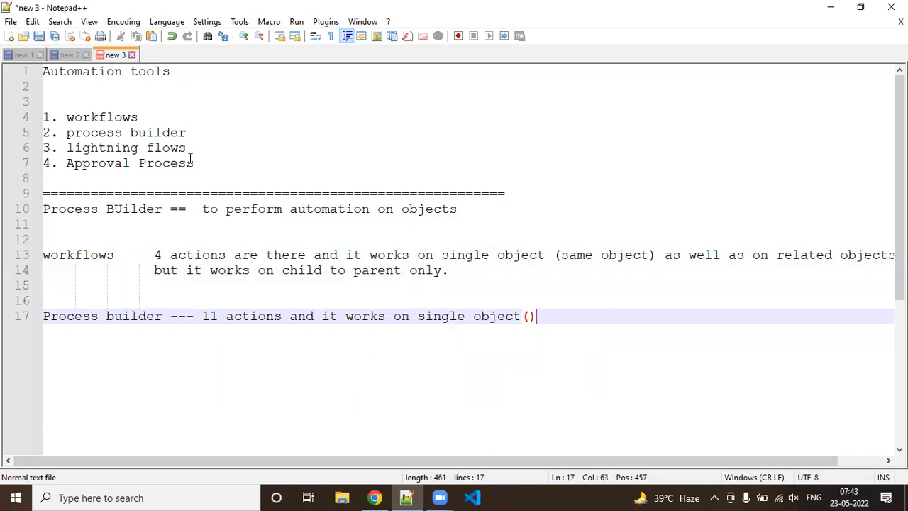
Step: Fill the parentheses with "same object" and continue the Process builder line with "as well as on related objects"
key(Left)
text(same objecy)
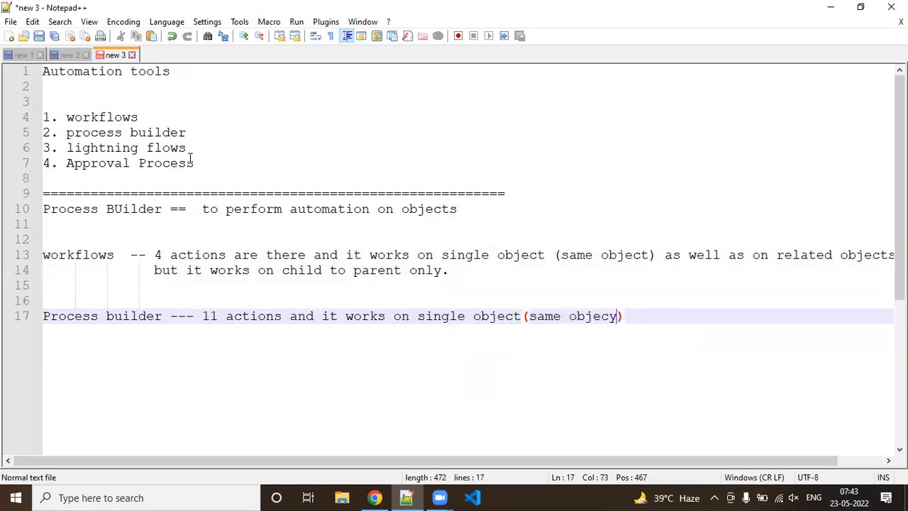
key(BackSpace)
text(t)
key(Right)
text(as)
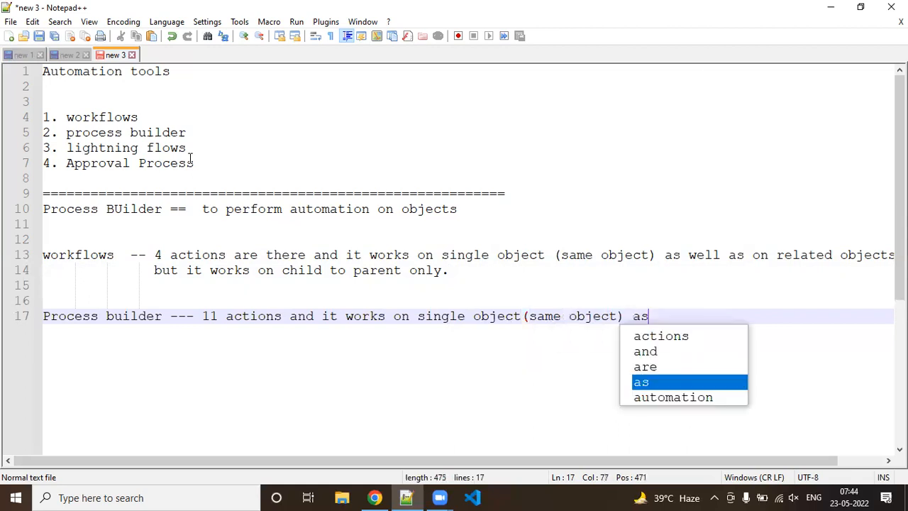
text( well as on )
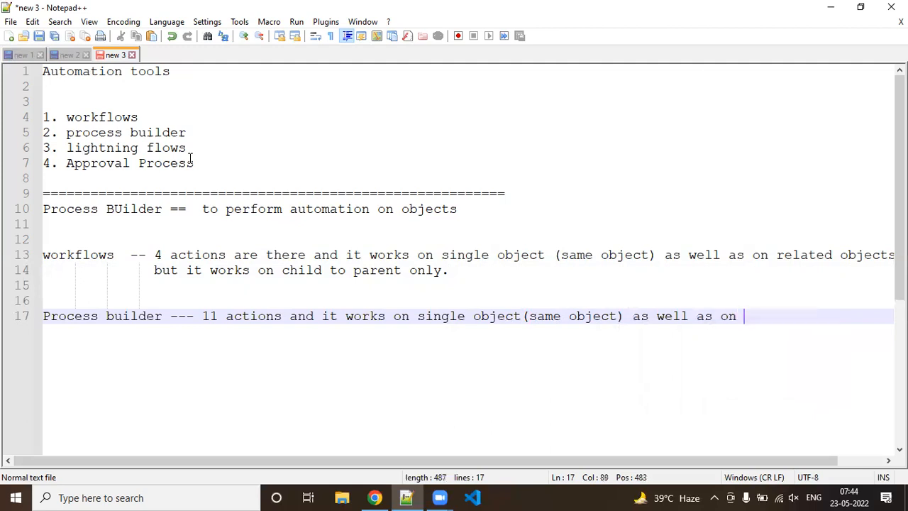
text(related objects)
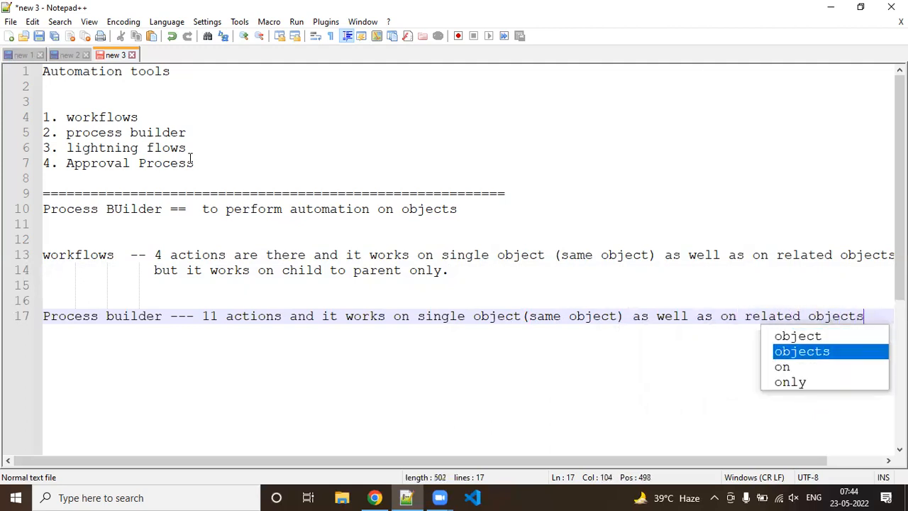
key(Escape)
text(but it )
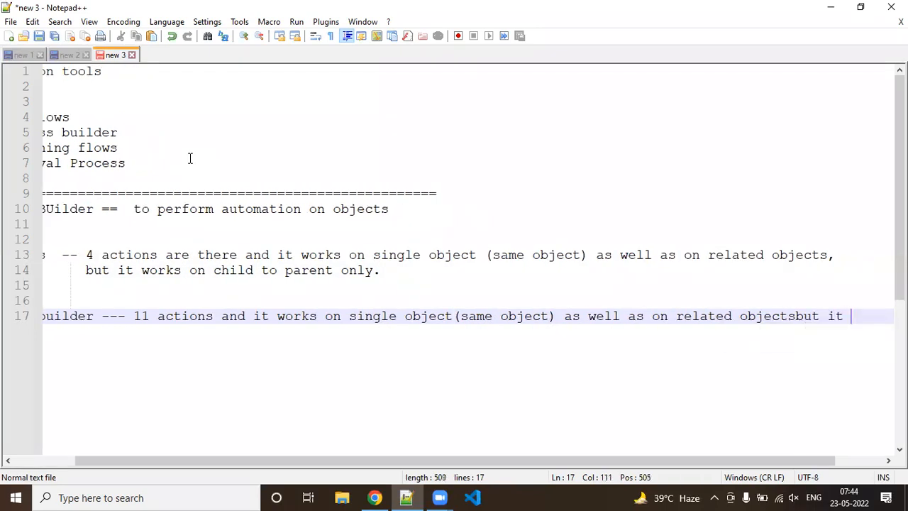
text(also works witjh)
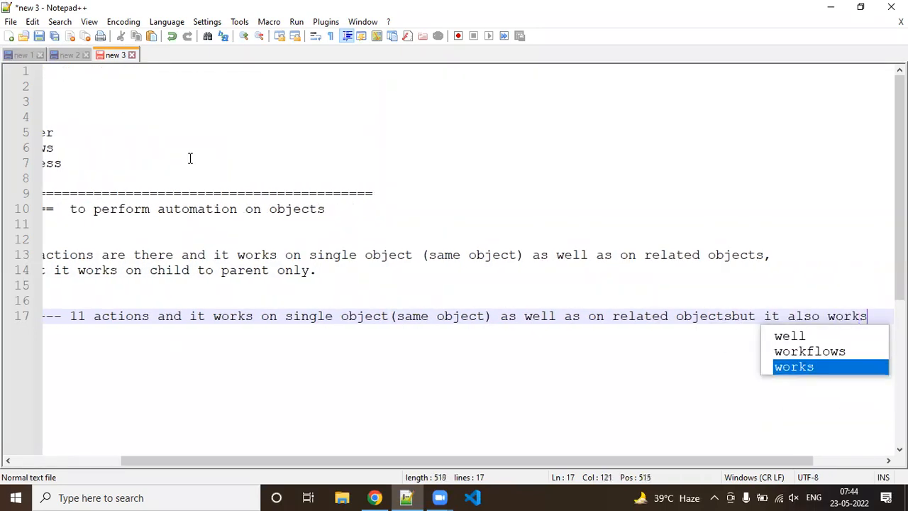
key(BackSpace)
key(BackSpace)
key(BackSpace)
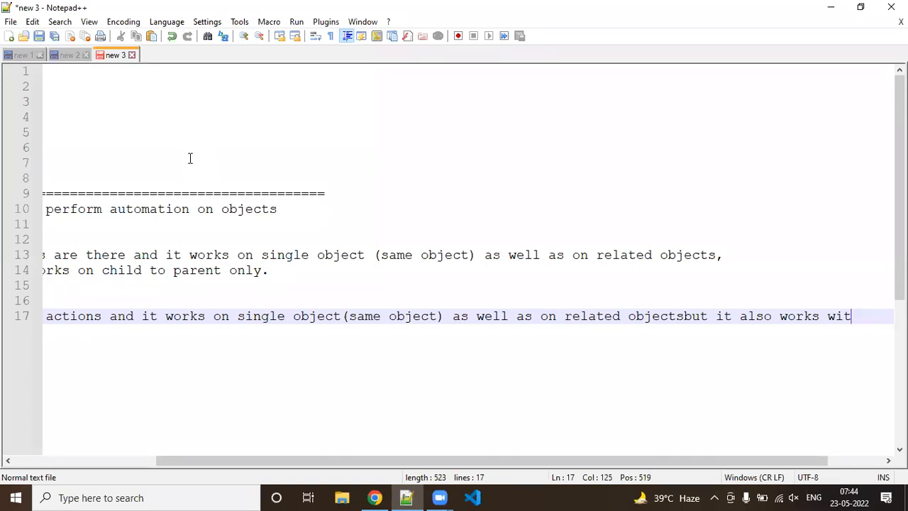
text(h)
key(shift+Left)
key(shift+Left)
key(shift+Left)
key(shift+Left)
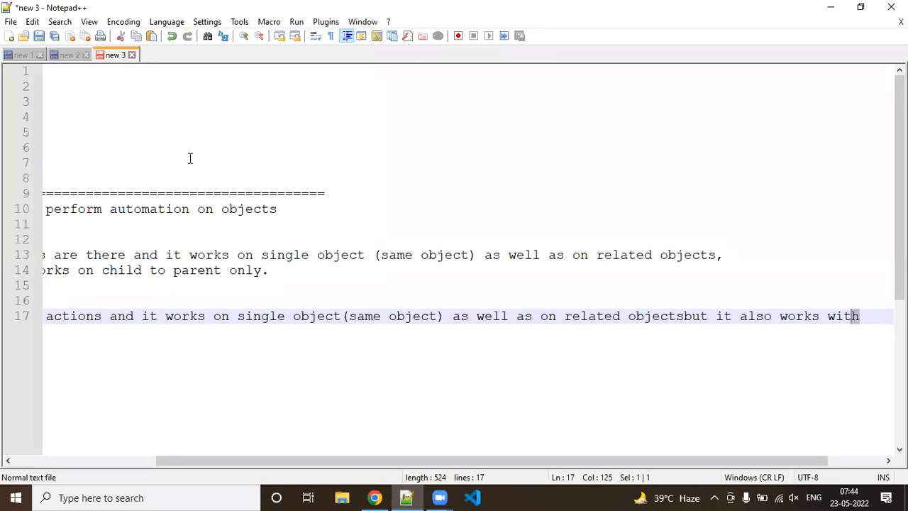
key(shift+Left)
key(shift+Left)
key(shift+Left)
key(shift+Left)
key(shift+Left)
key(shift+Left)
key(shift+Left)
key(shift+Left)
key(shift+Left)
key(shift+Left)
key(shift+Left)
key(shift+Left)
key(shift+Left)
key(shift+Left)
key(shift+Left)
key(shift+Left)
key(shift+Left)
key(shift+Left)
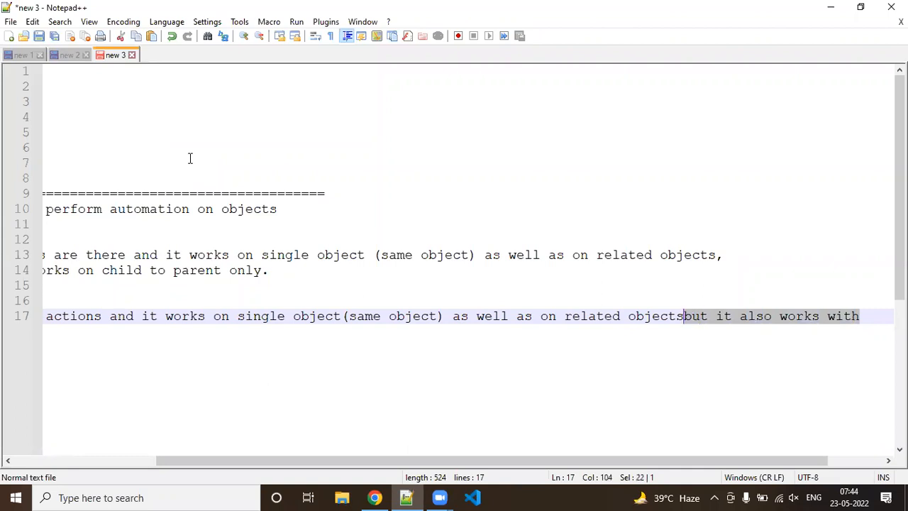
key(BackSpace)
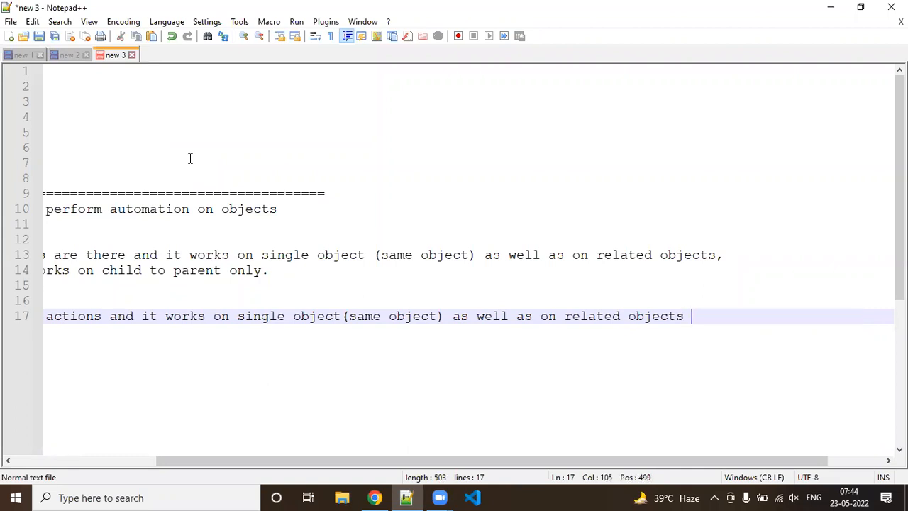
Step: Continue the Process builder note with "having child to parent" and, on a new line, "and parent to child.."
text(having ch)
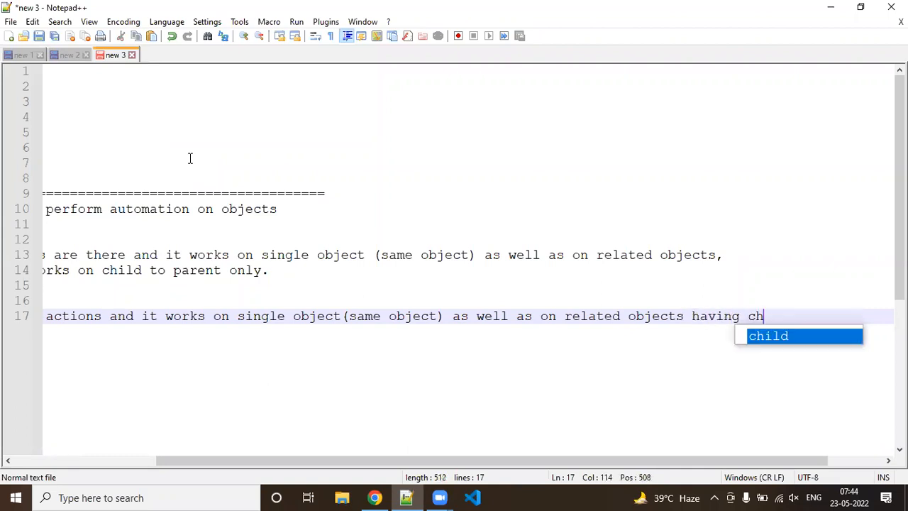
text(ild to parenta)
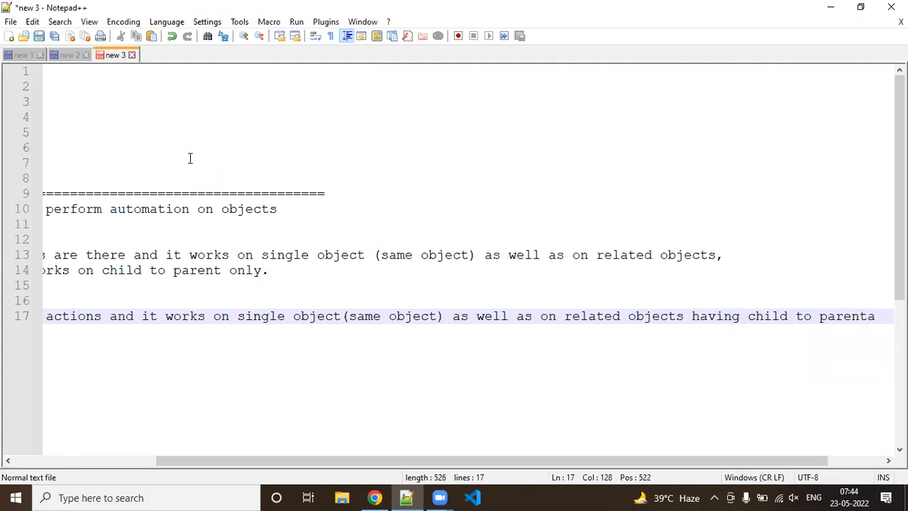
key(BackSpace)
key(Return)
text(and pare)
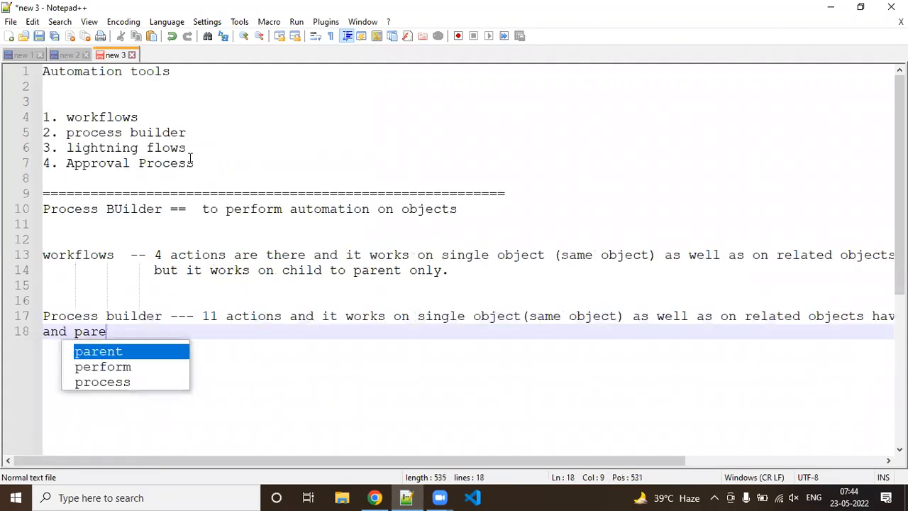
text(nt to child)
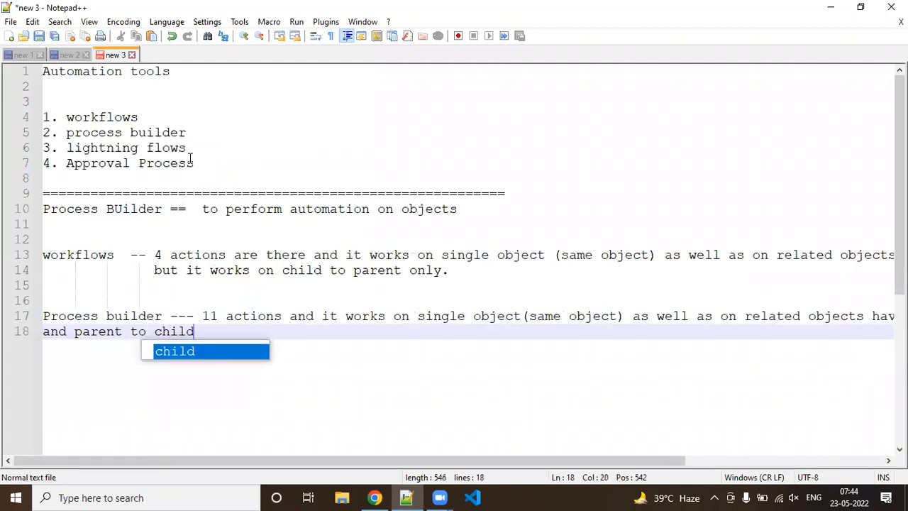
text(.)
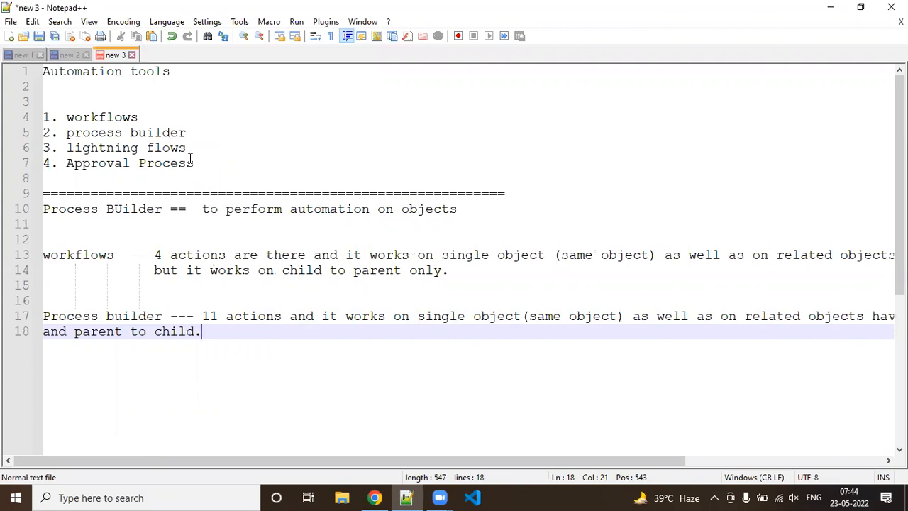
text(.)
Step: Add an indented line to the end of the workflows note reading "you can not use multiple if else condition"
click(490, 282)
click(472, 264)
key(Return)
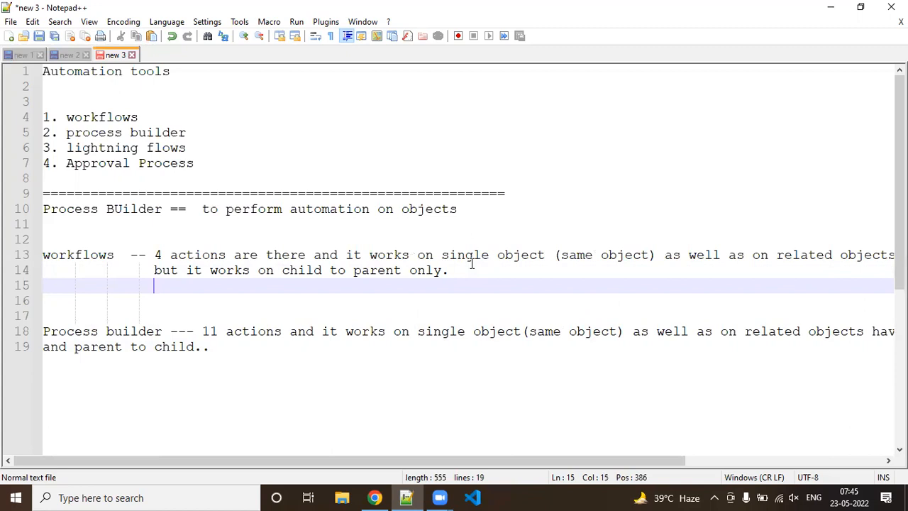
text(y)
key(BackSpace)
text(you can not use )
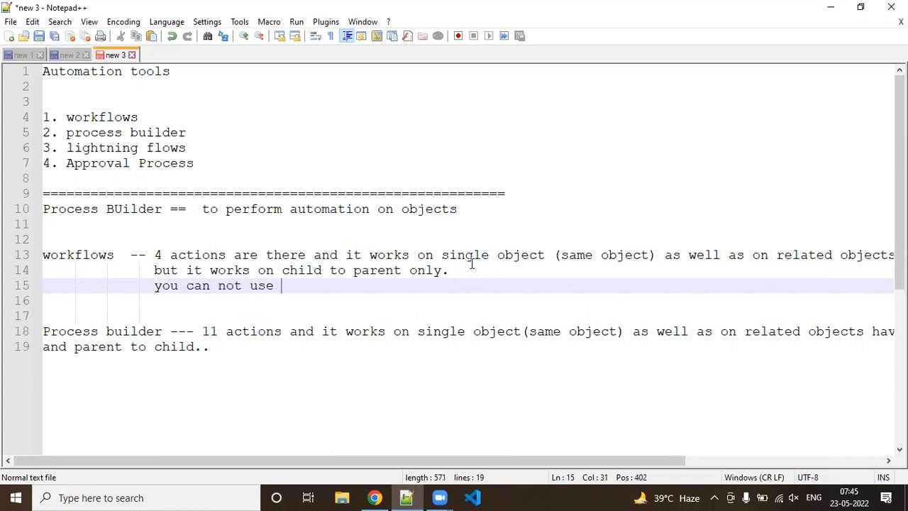
text(multiple i)
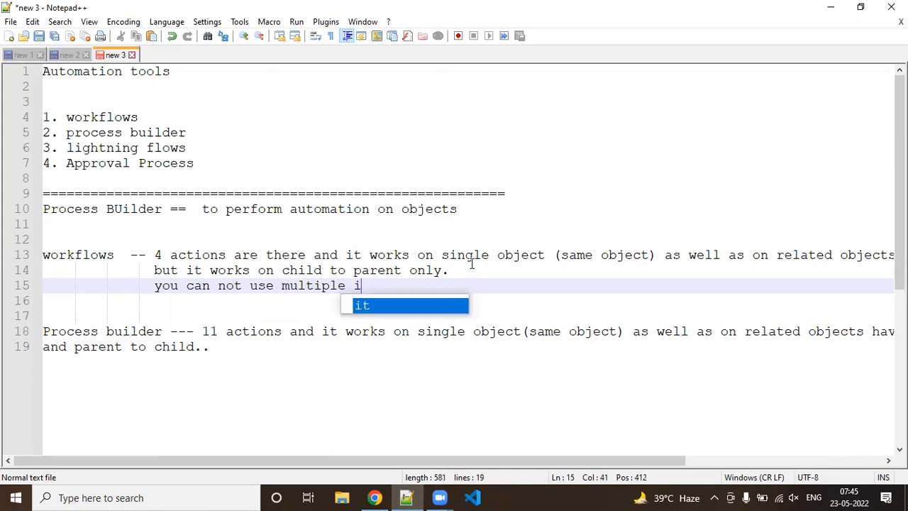
text(f else condition)
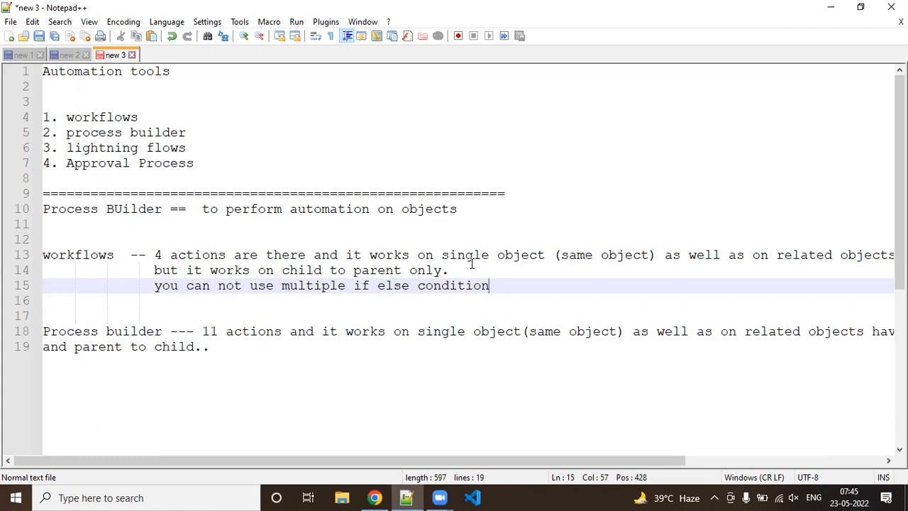
Step: Remove the trailing periods after "and parent to child" in the Process builder note
click(369, 351)
key(BackSpace)
key(BackSpace)
key(BackSpace)
key(BackSpace)
key(BackSpace)
key(BackSpace)
key(BackSpace)
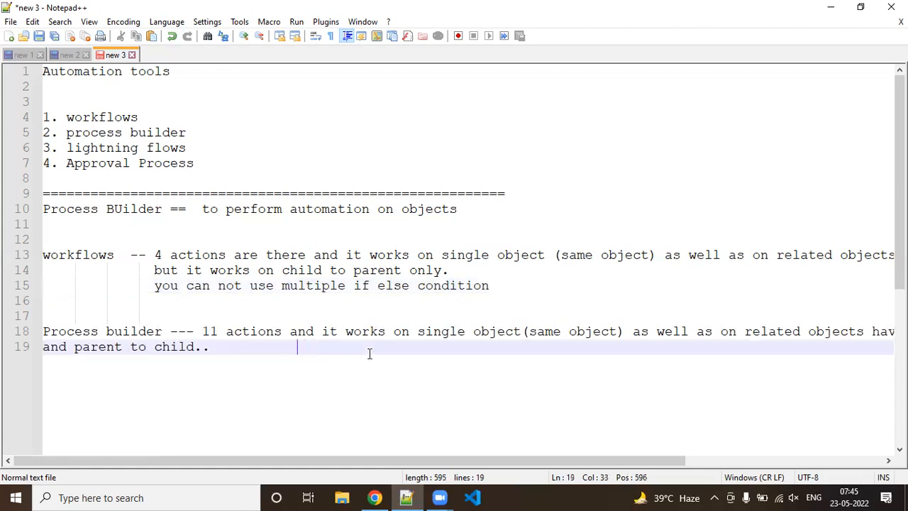
Step: Below the Process builder note, add a line reading "But in process builder you can use multiple if else statement"
key(Return)
key(Return)
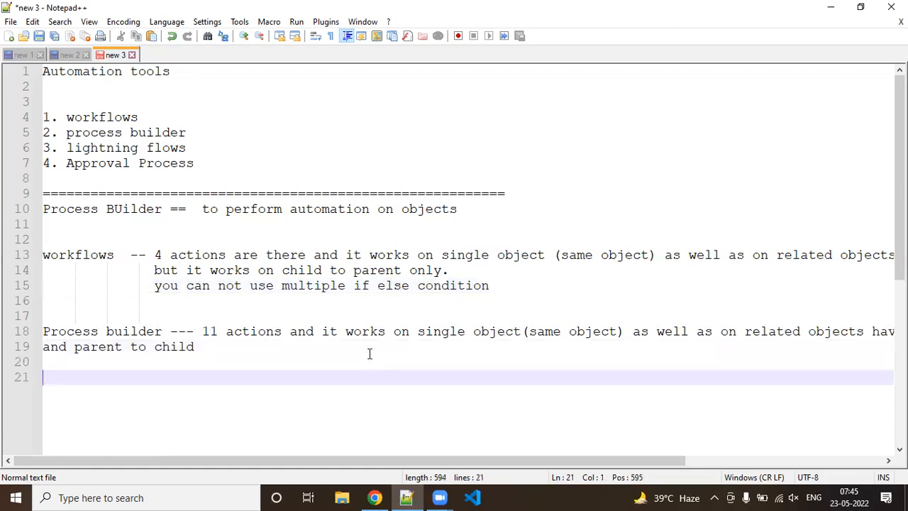
text(But in proce)
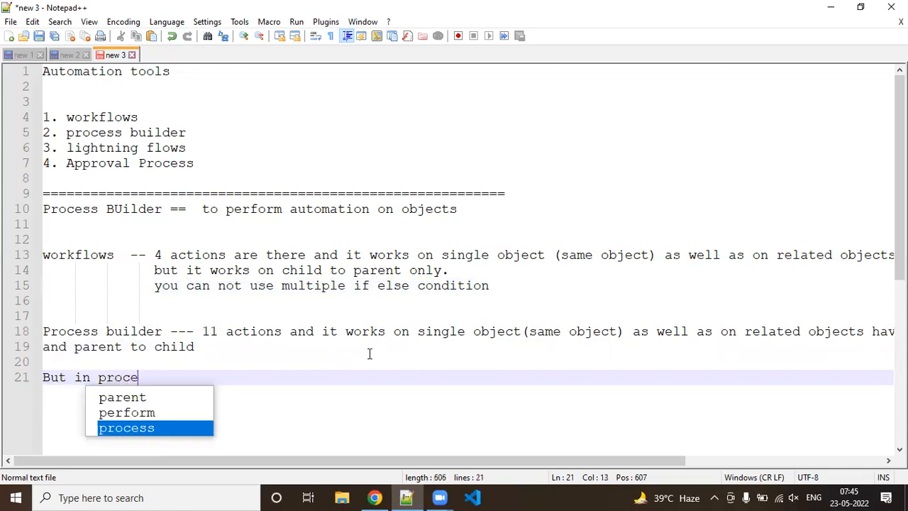
text(ss builder )
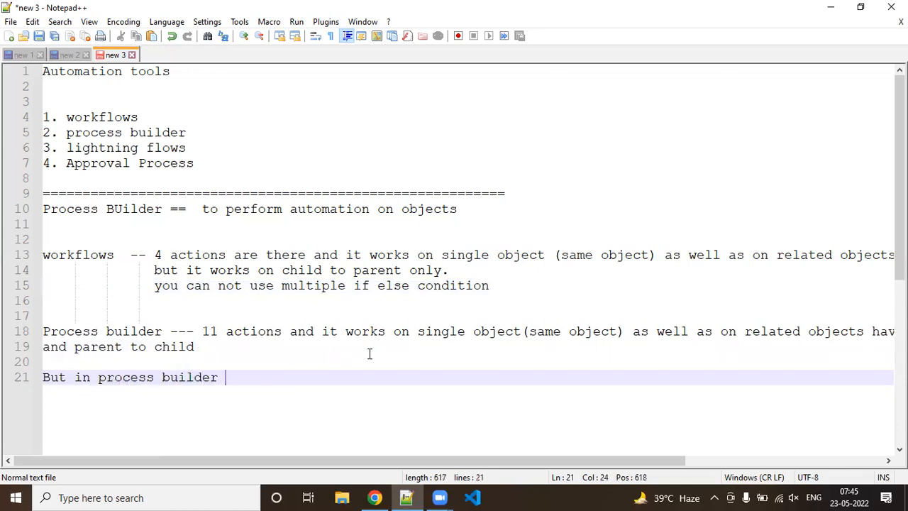
text(you can )
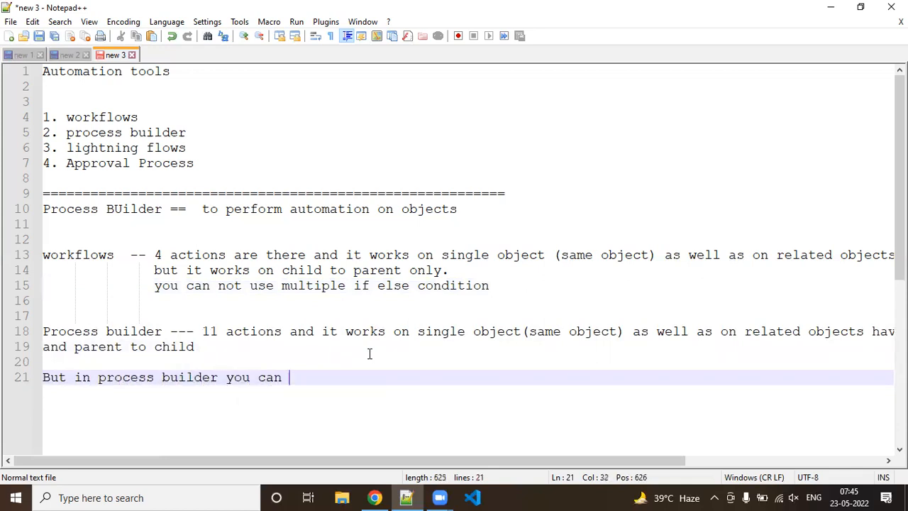
text(use multiple if else s)
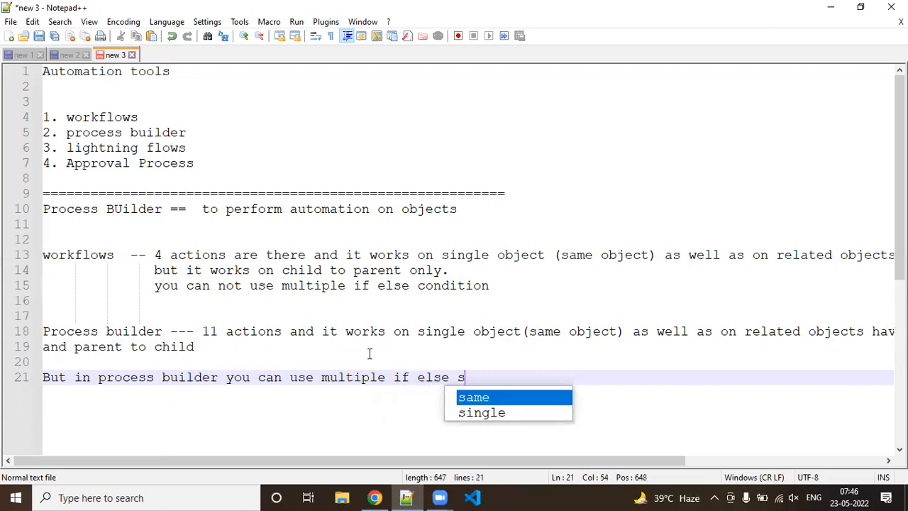
text(tatement)
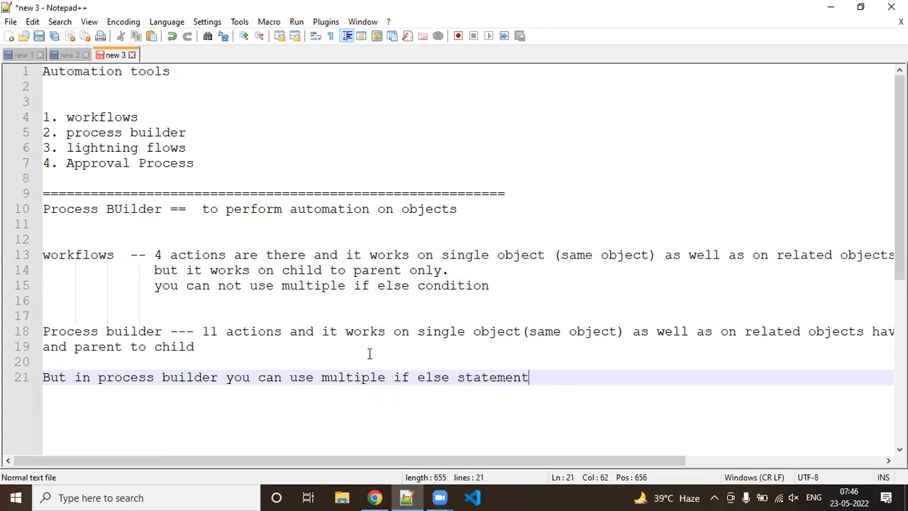
Step: Extend the multiple if else line with "having graphical representation." and remove the blank line above it
text( havi)
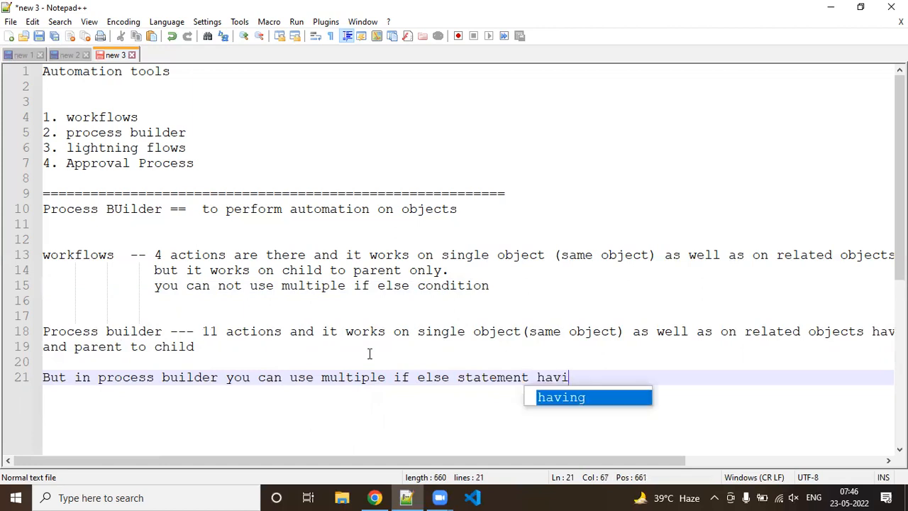
text(ng grah)
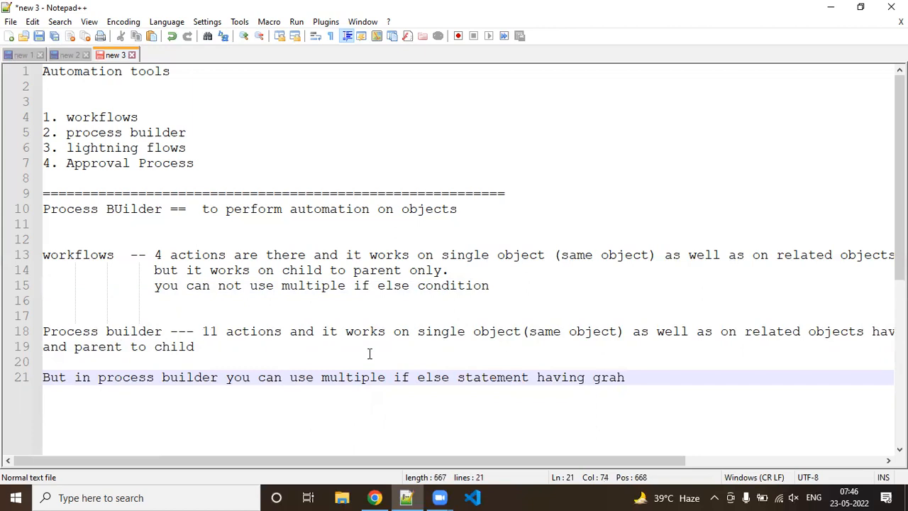
key(Home)
key(BackSpace)
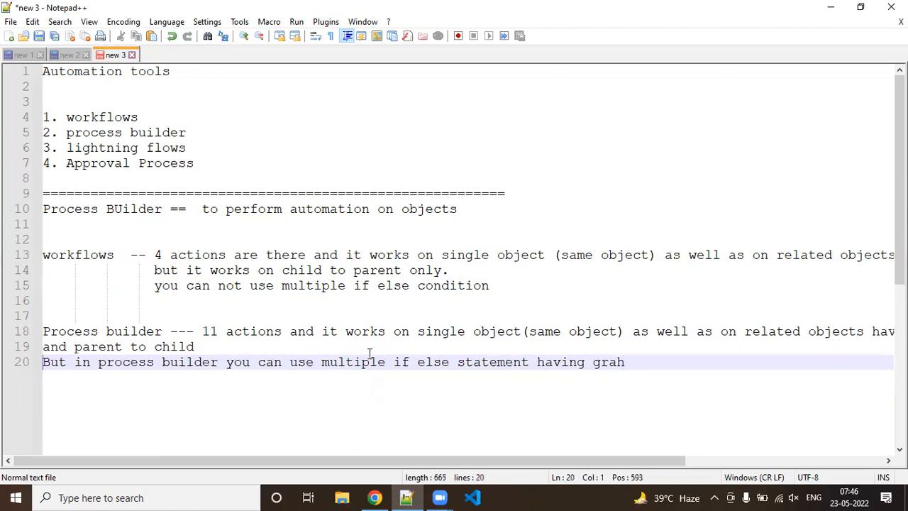
click(644, 362)
key(BackSpace)
text(phical)
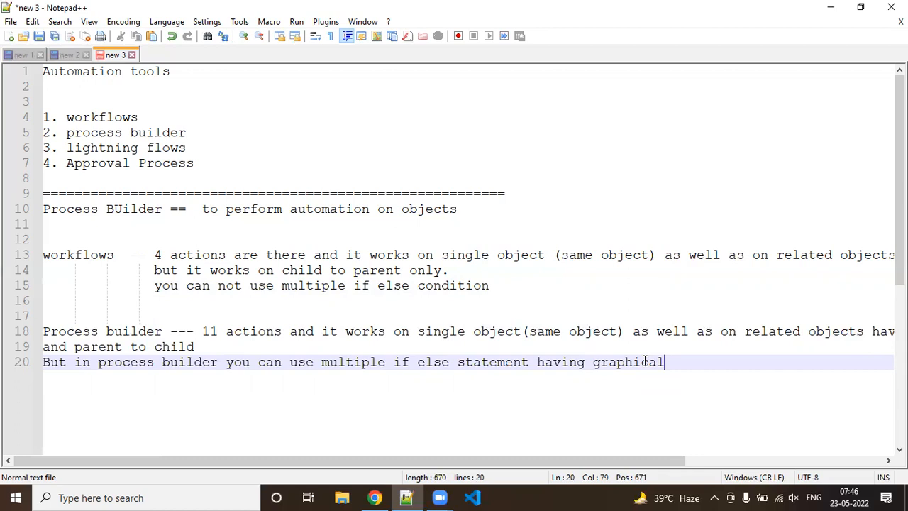
text( representation.)
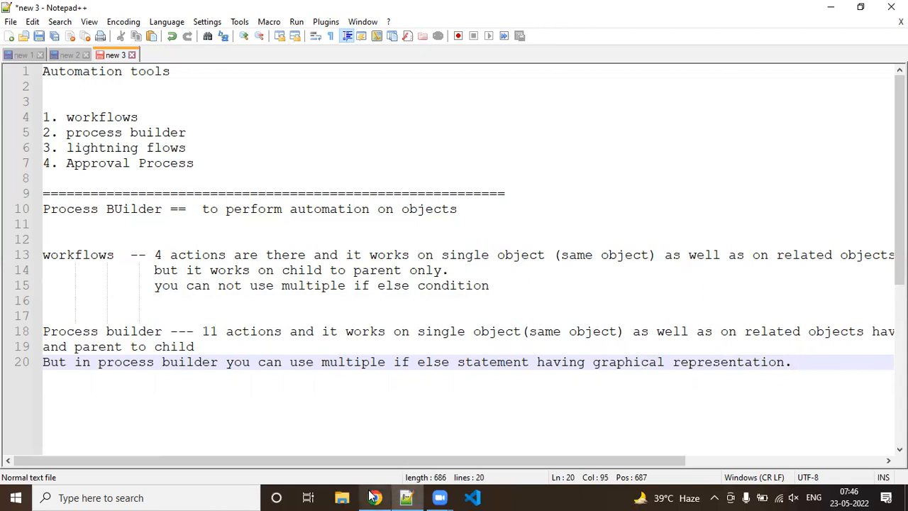
mouse_move(373, 497)
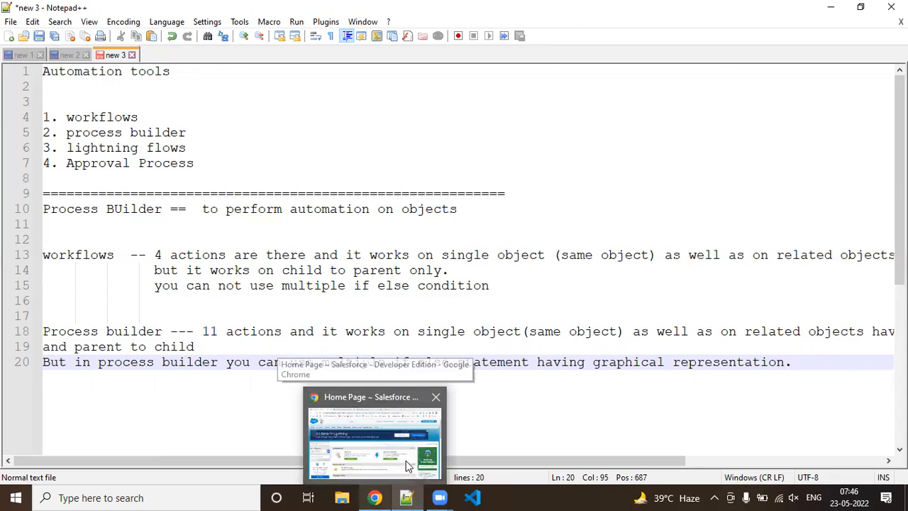
click(356, 496)
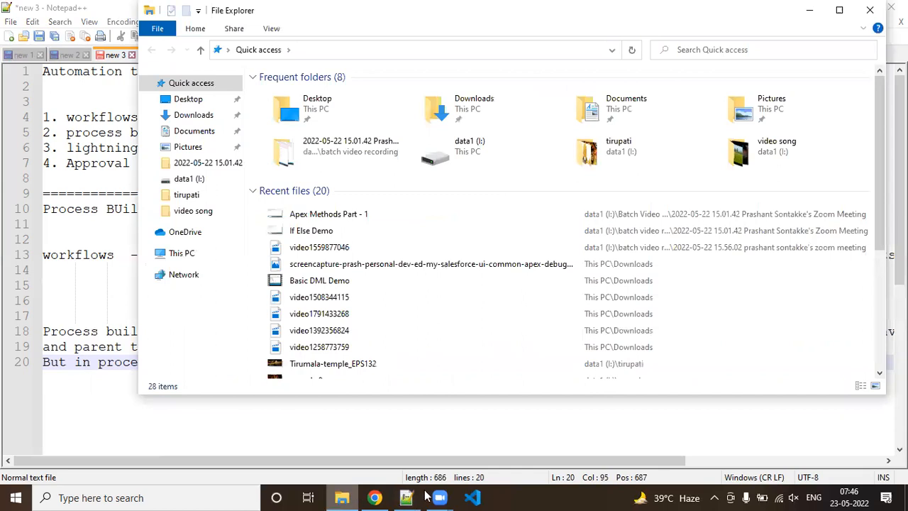
click(838, 11)
click(834, 10)
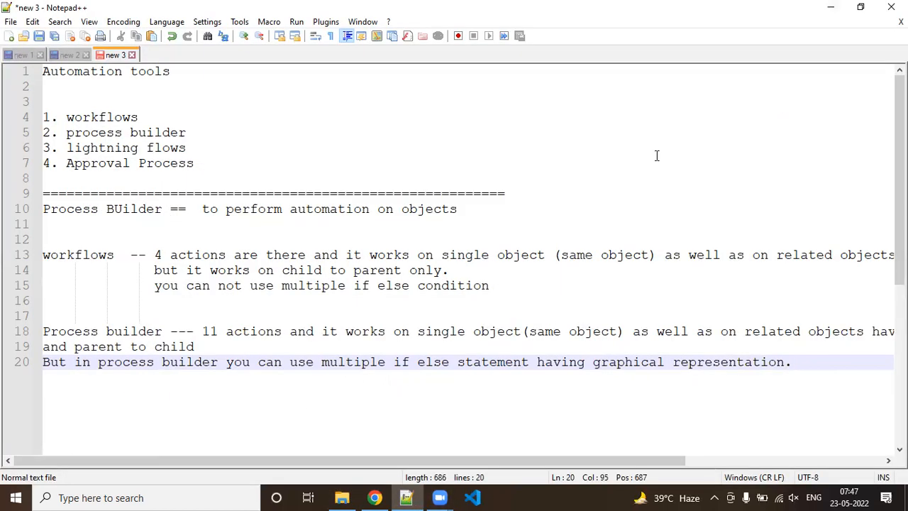
Step: Switch to the Salesforce home page in Chrome, search setup for "workflo" and open the Workflow Rules page
click(374, 497)
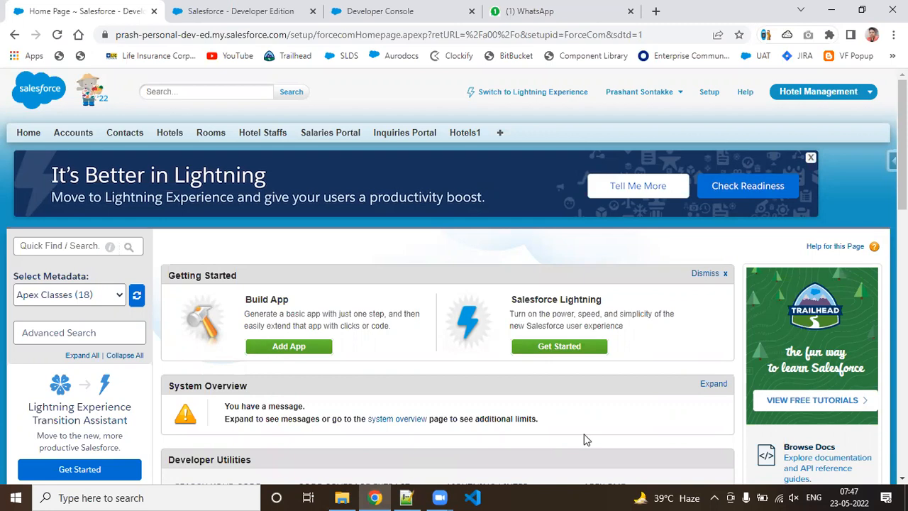
scroll(454, 277, down, 4)
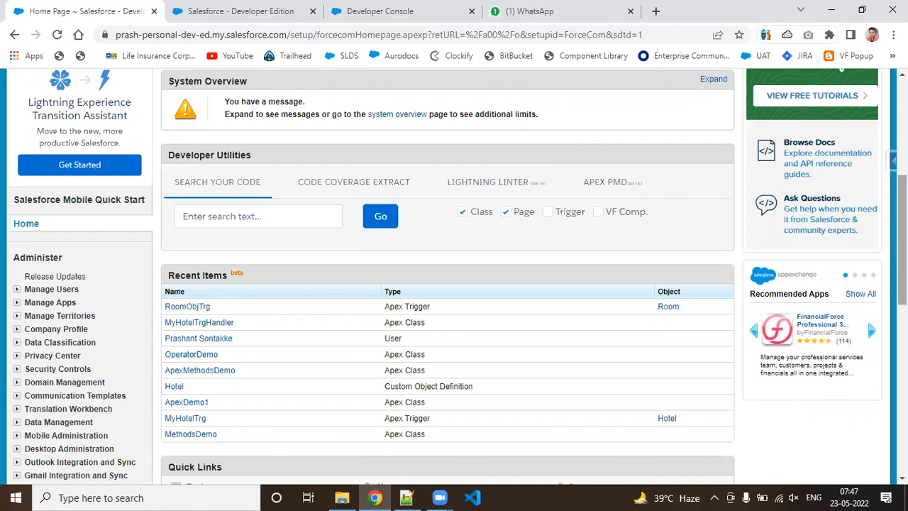
scroll(655, 229, up, 1)
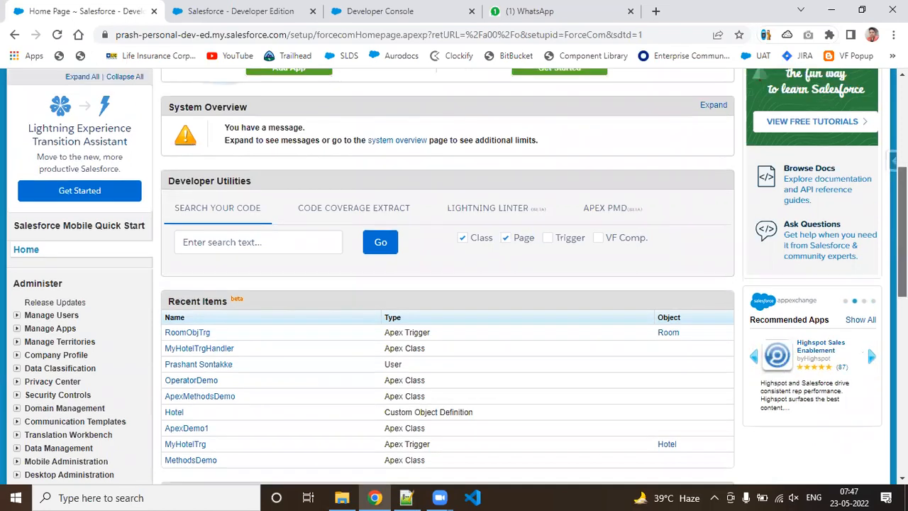
scroll(455, 277, up, 4)
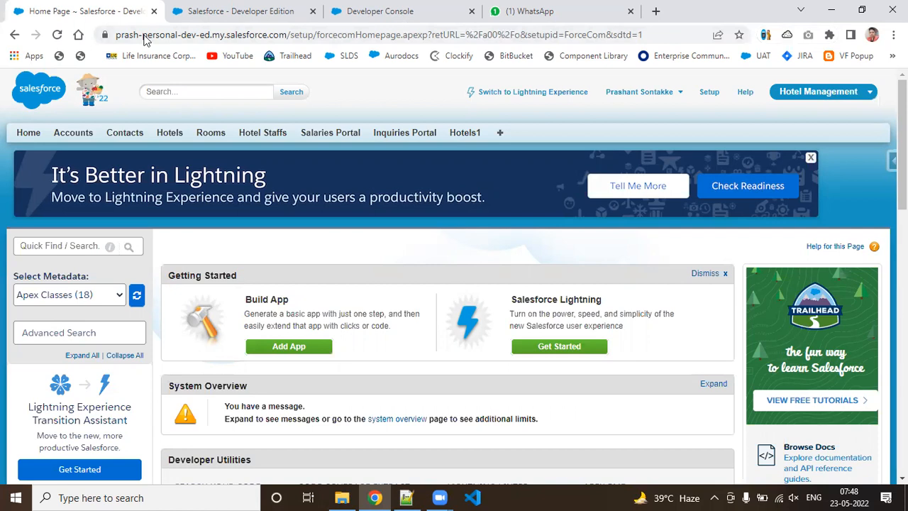
click(36, 246)
text(workflo)
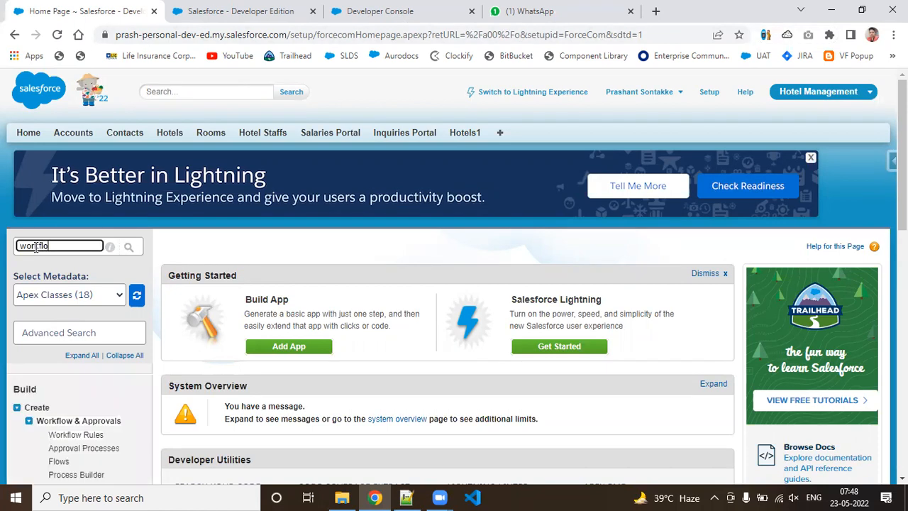
click(89, 436)
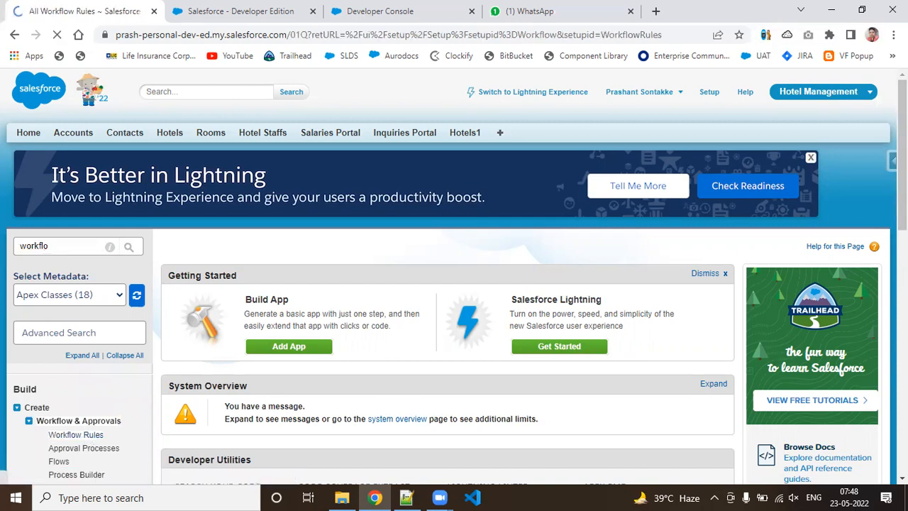
Step: Deactivate the Hotel workflow rule "If no of rooms less than 10 set hotael type as 3 star"
scroll(227, 171, down, 4)
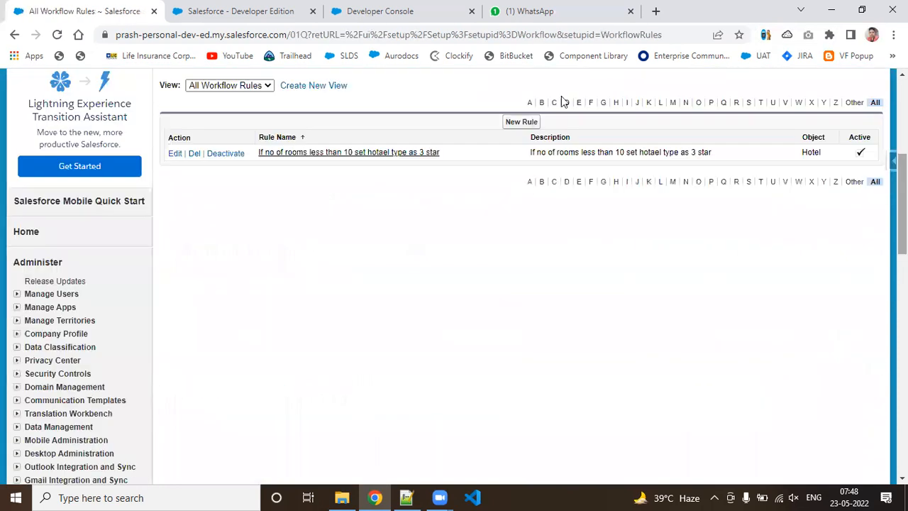
click(226, 158)
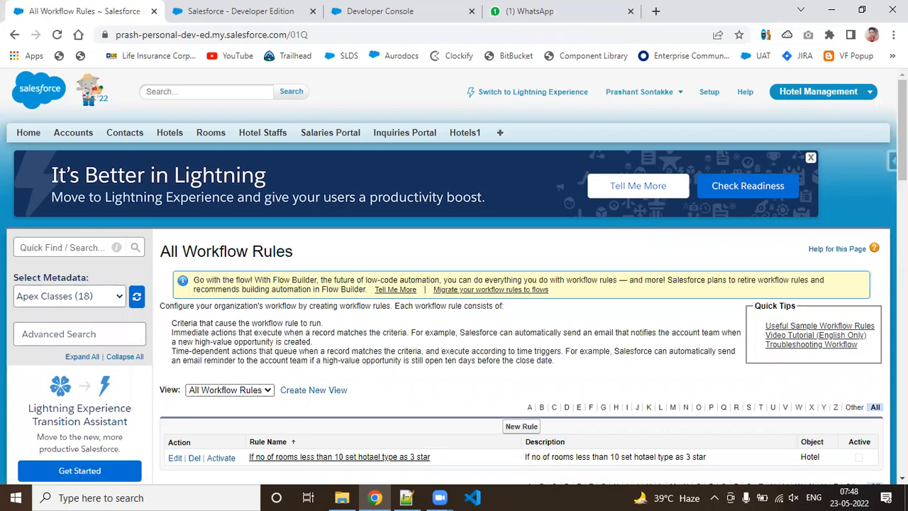
scroll(454, 277, down, 3)
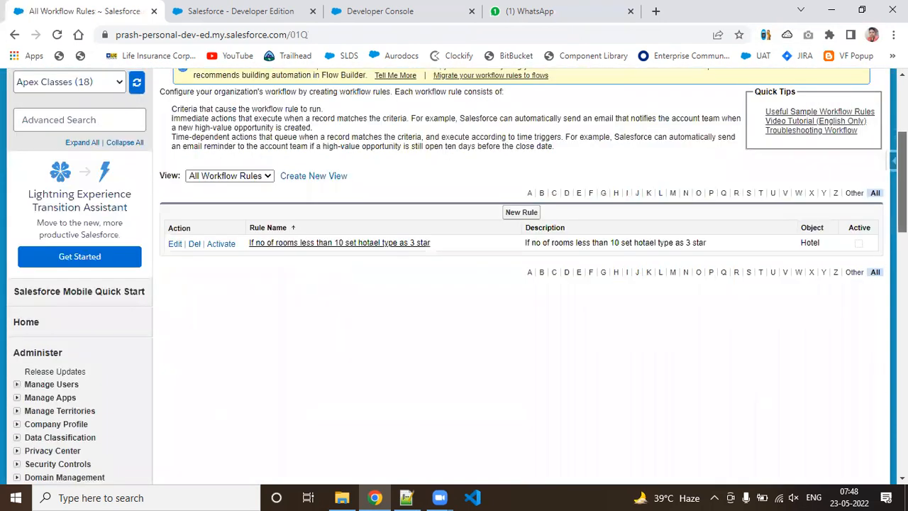
scroll(454, 277, up, 3)
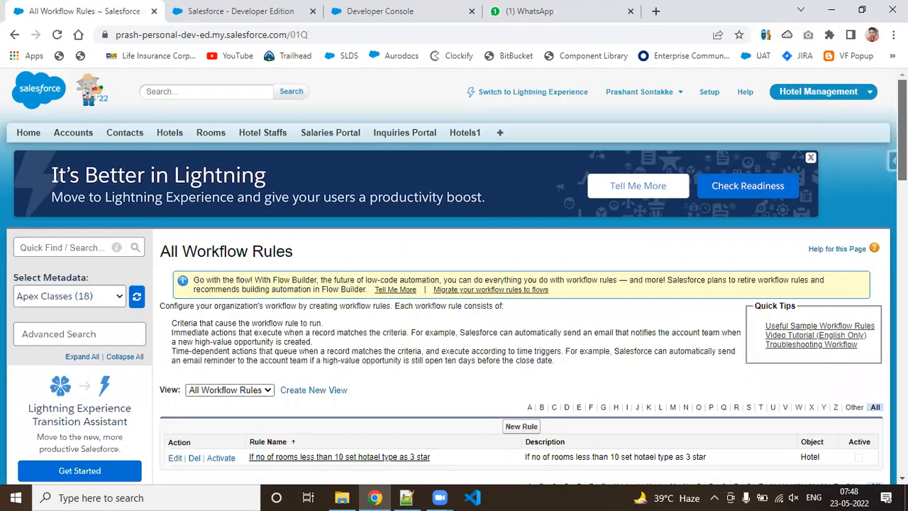
Step: Search setup for "process builder" and open the Process Builder page
click(50, 249)
text(process)
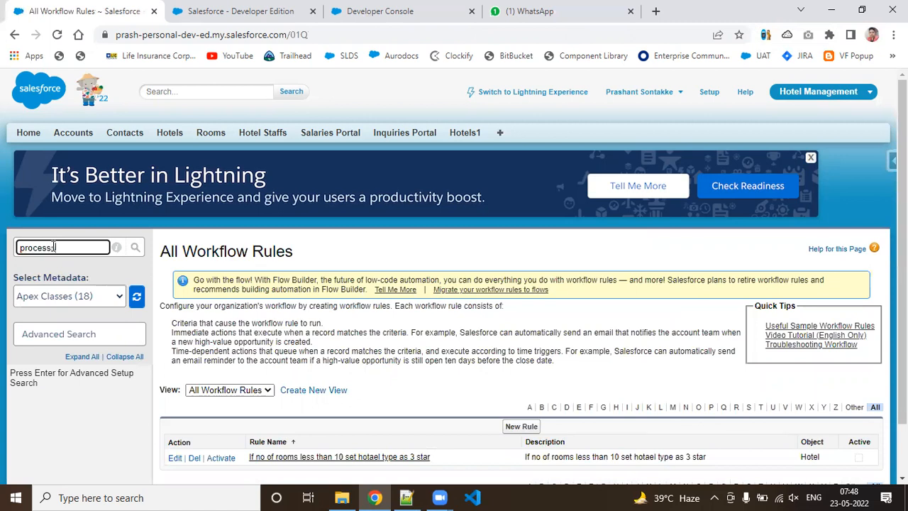
text( builder)
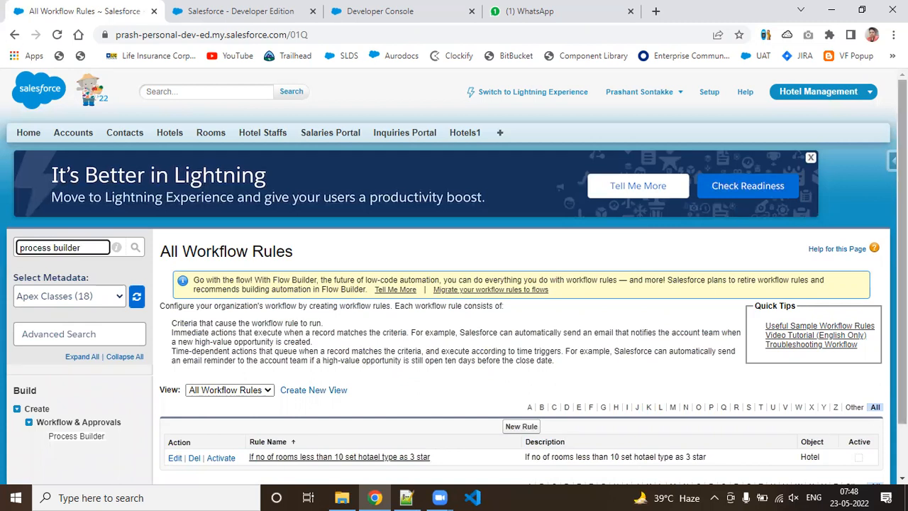
scroll(73, 442, down, 1)
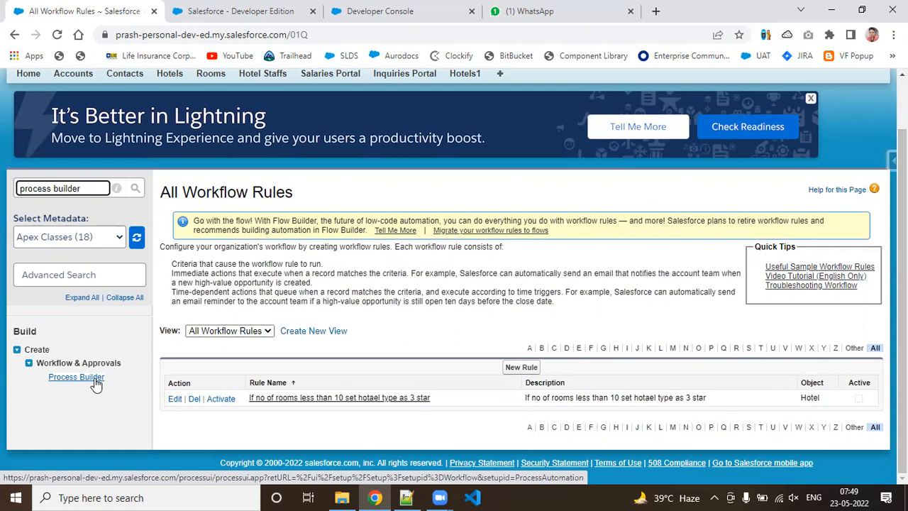
click(76, 376)
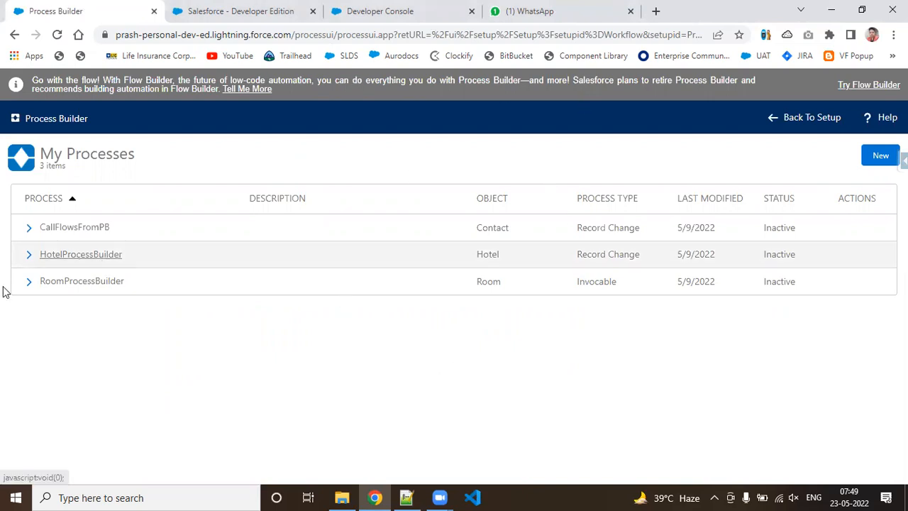
Step: Permanently delete Version 1 of the RoomProcessBuilder process
click(28, 281)
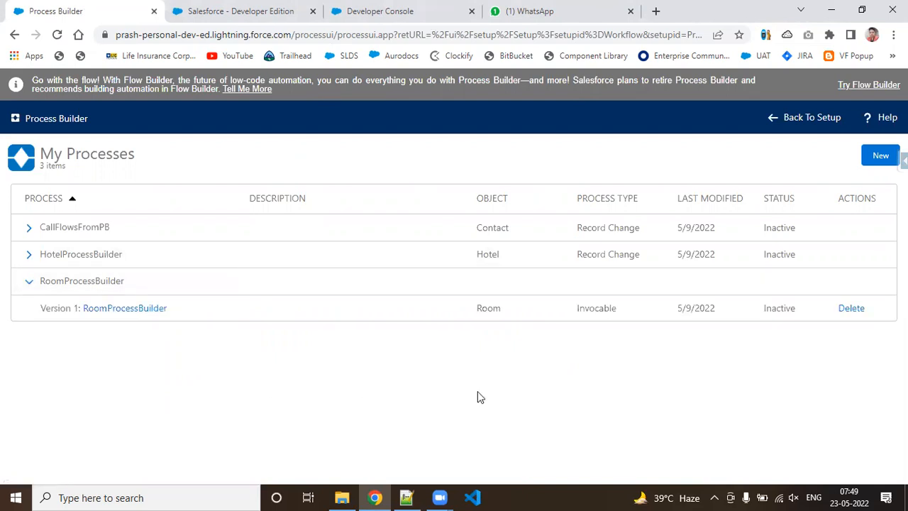
click(851, 313)
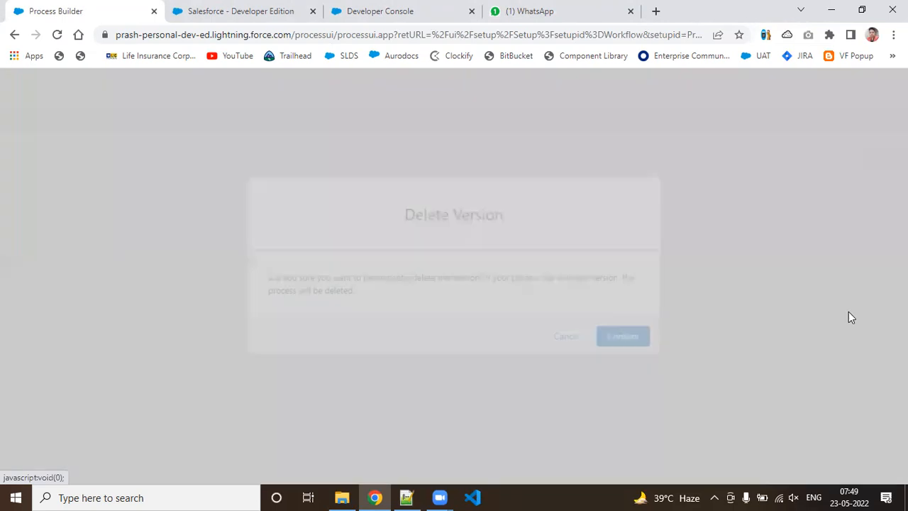
click(636, 342)
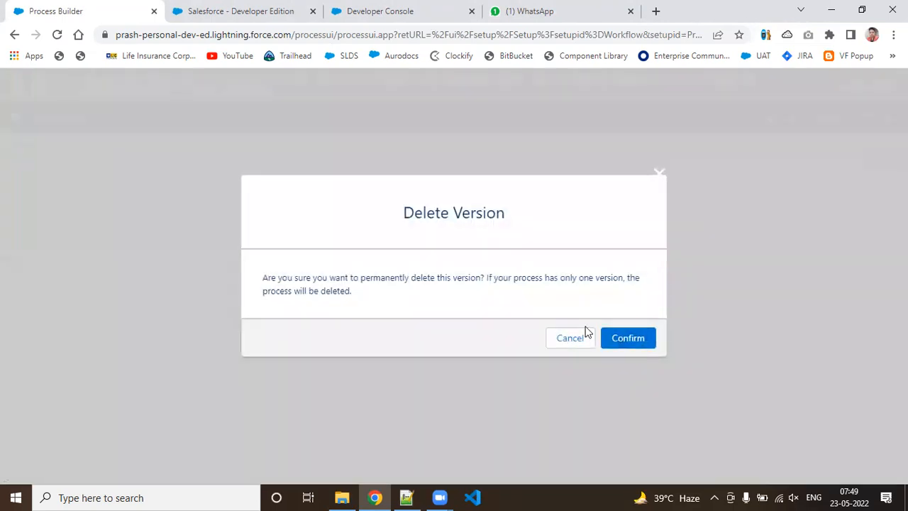
click(631, 340)
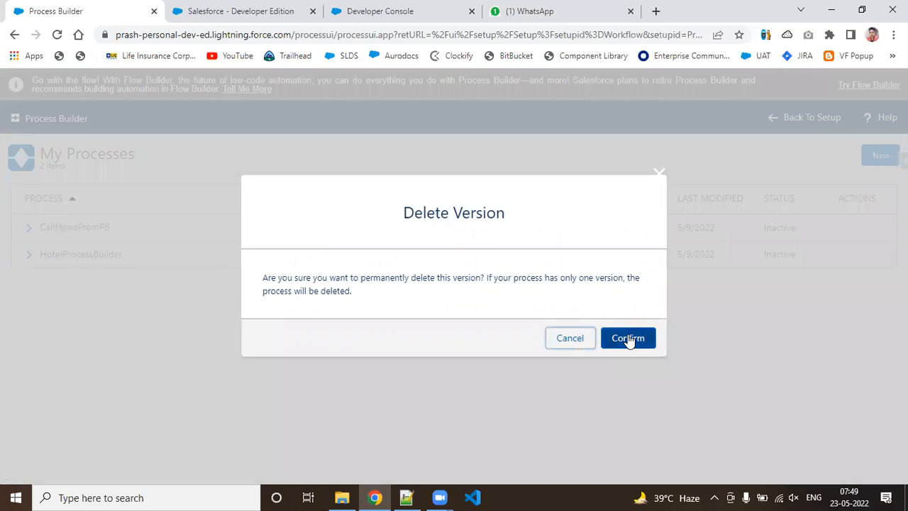
click(628, 339)
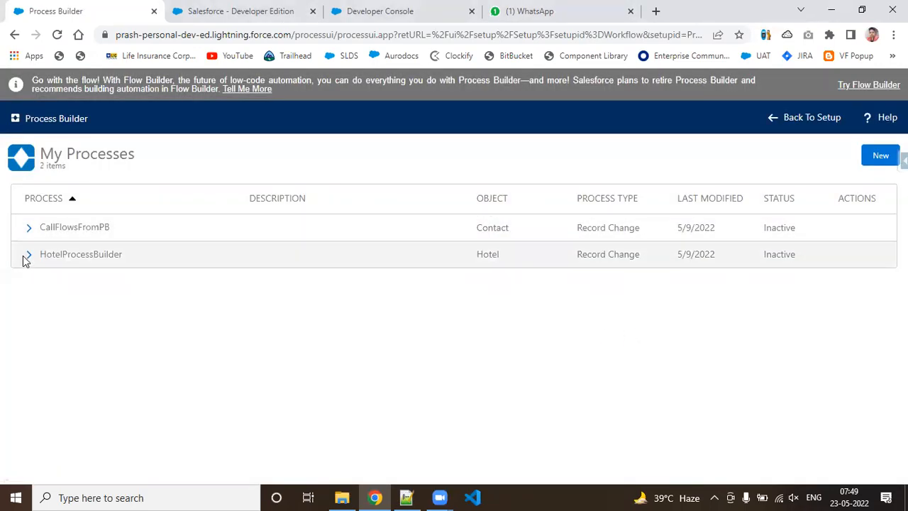
Step: Expand the HotelProcessBuilder process and look through its list of versions
click(29, 255)
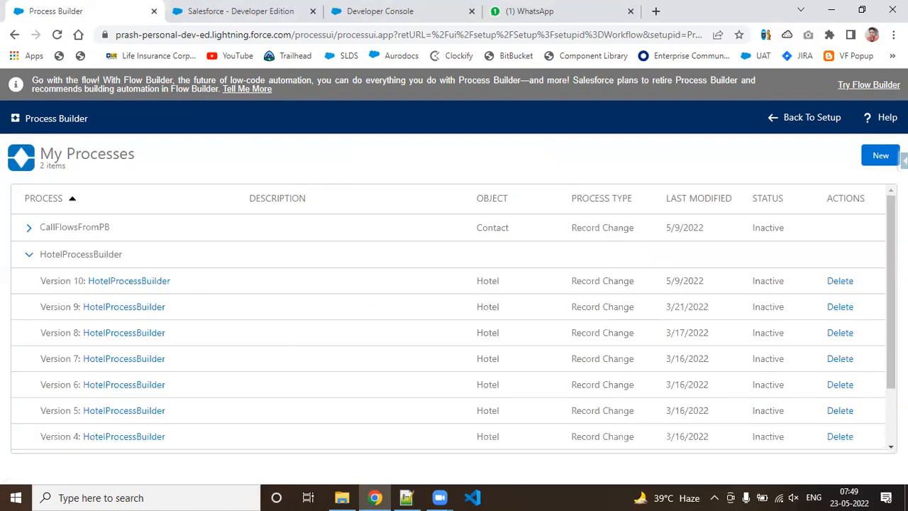
drag(892, 284, 891, 334)
scroll(828, 310, up, 3)
scroll(805, 331, down, 1)
scroll(831, 199, up, 1)
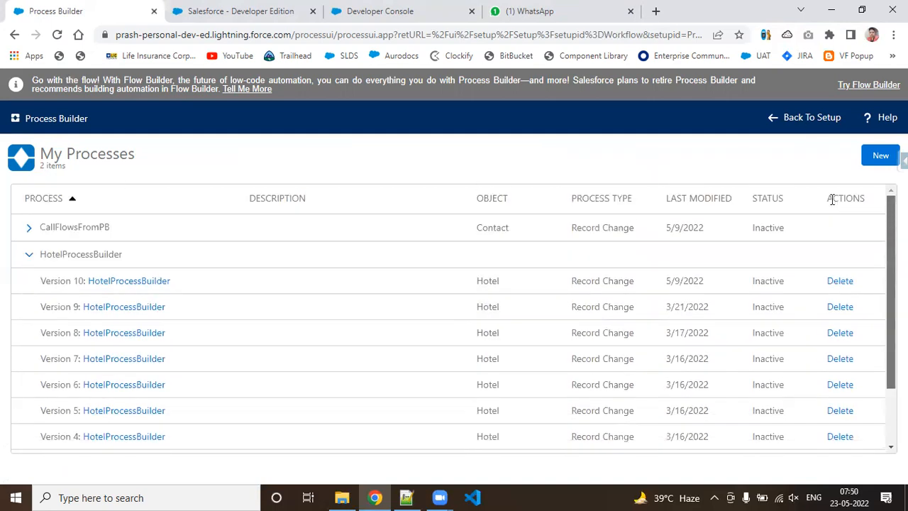
Step: Collapse the HotelProcessBuilder version list and view the details of hotel record H-0609 in the other Salesforce tab
click(29, 256)
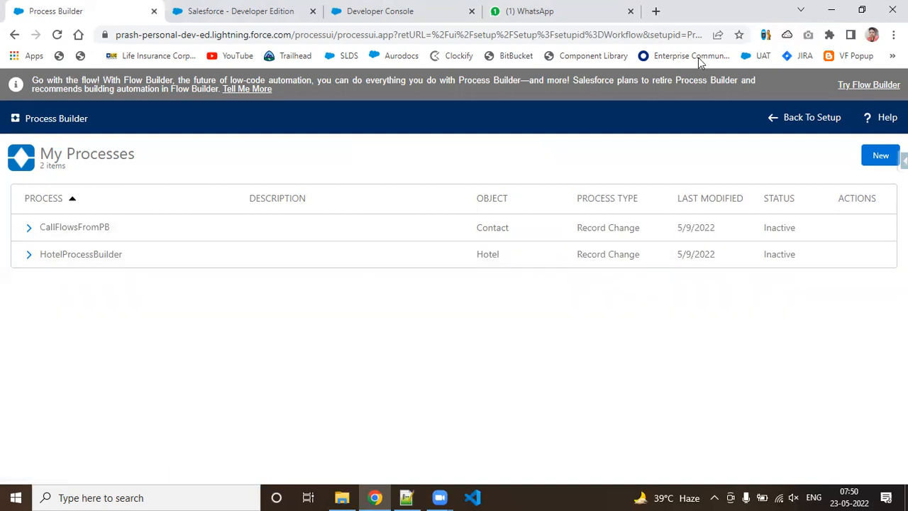
mouse_move(408, 494)
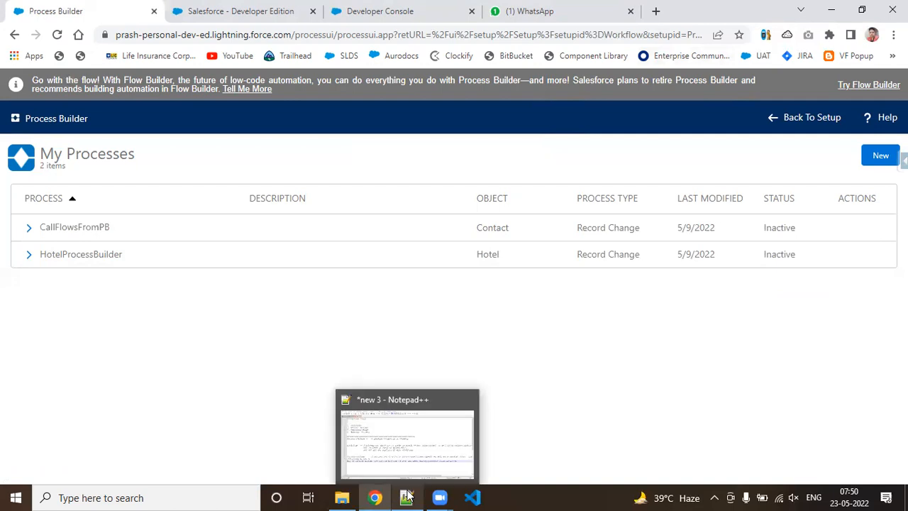
key(ctrl+Tab)
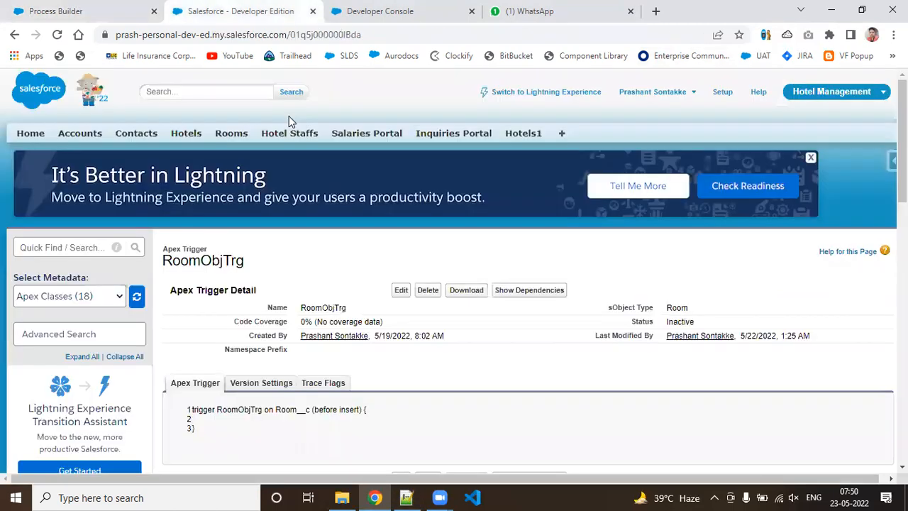
click(186, 135)
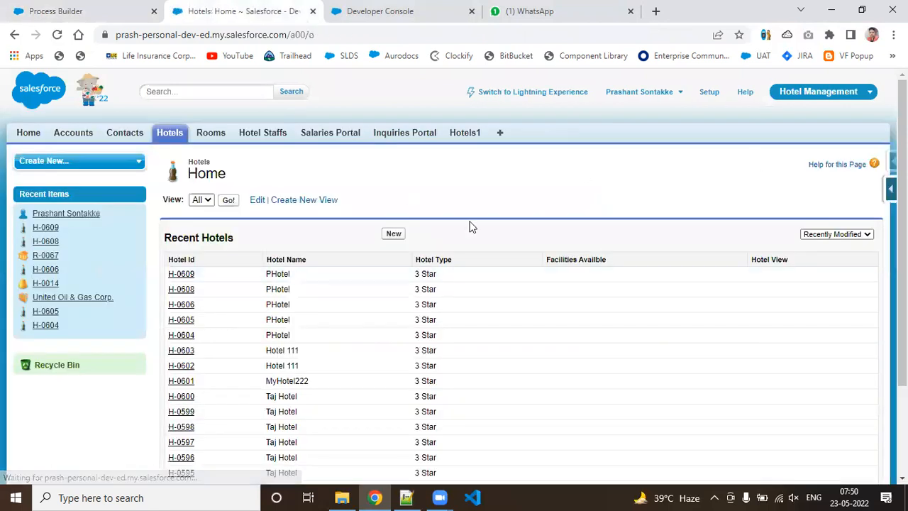
click(179, 287)
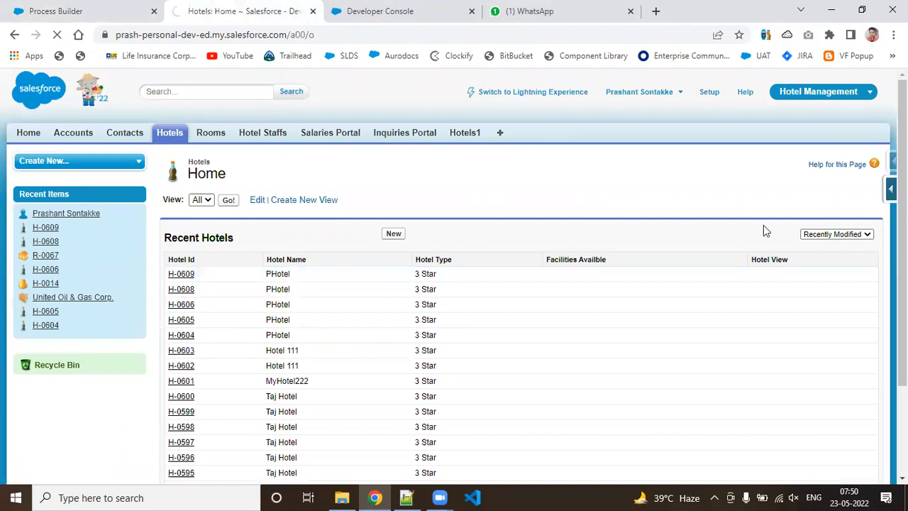
scroll(454, 277, down, 3)
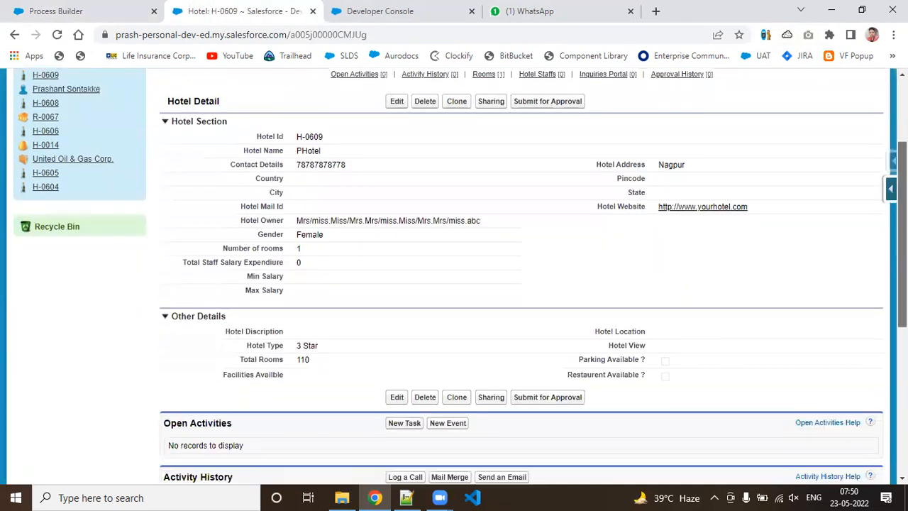
Step: Switch to the Notepad++ notes and add six empty lines after the sentence on multiple if else statements in process builder
click(406, 498)
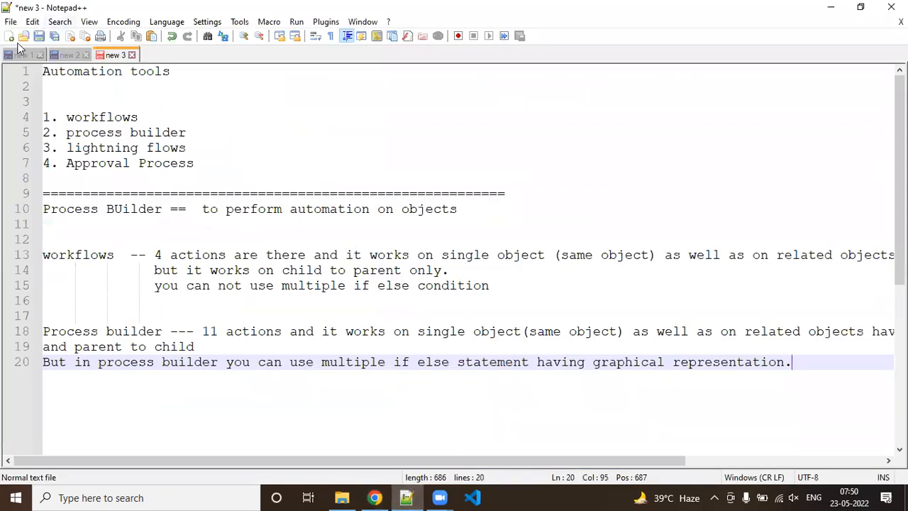
scroll(816, 169, down, 6)
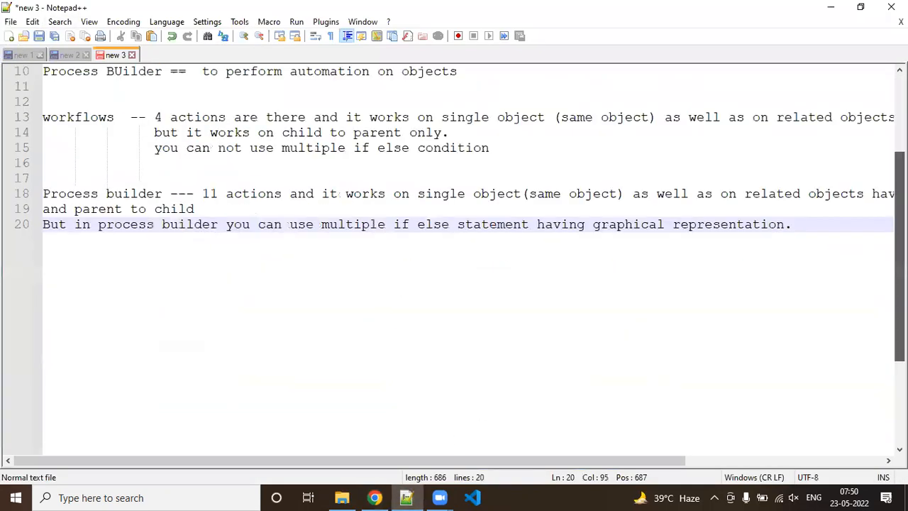
key(Return)
key(Return)
key(Return)
key(Return)
key(Return)
key(Return)
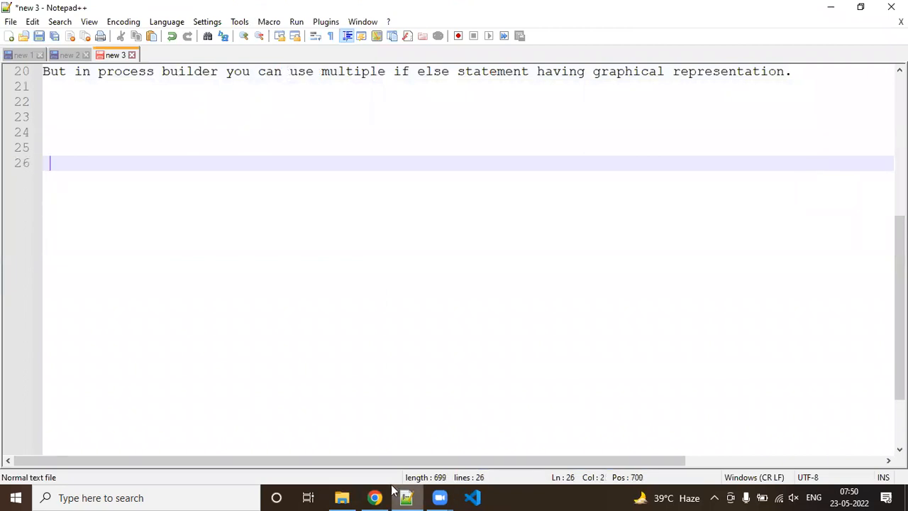
Step: Highlight the hotel's Number of rooms field, and note in Notepad++ "If no of rooms are less than 10, then set hotel type as 3 star"
click(373, 497)
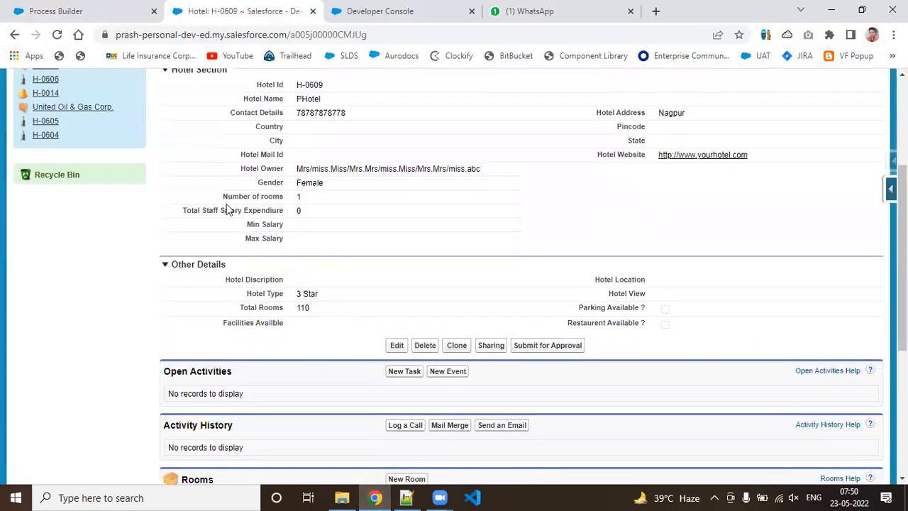
drag(224, 196, 313, 203)
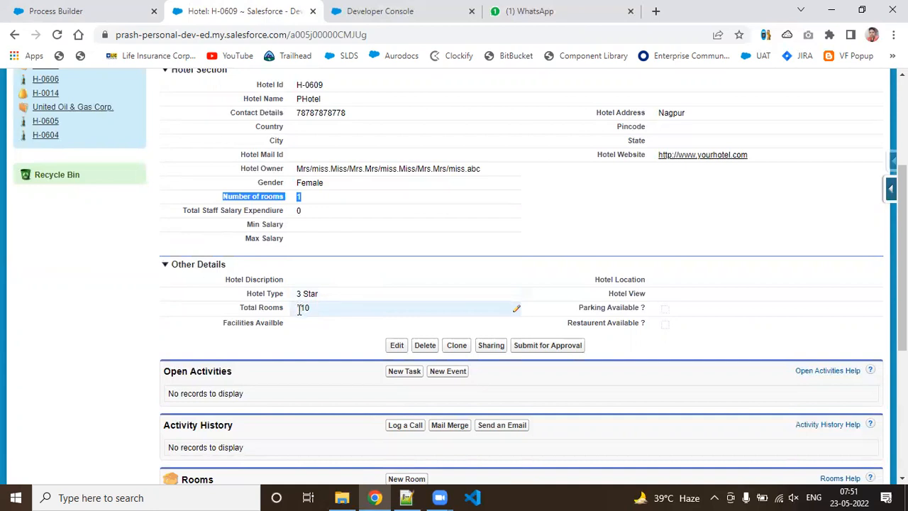
click(406, 496)
key(BackSpace)
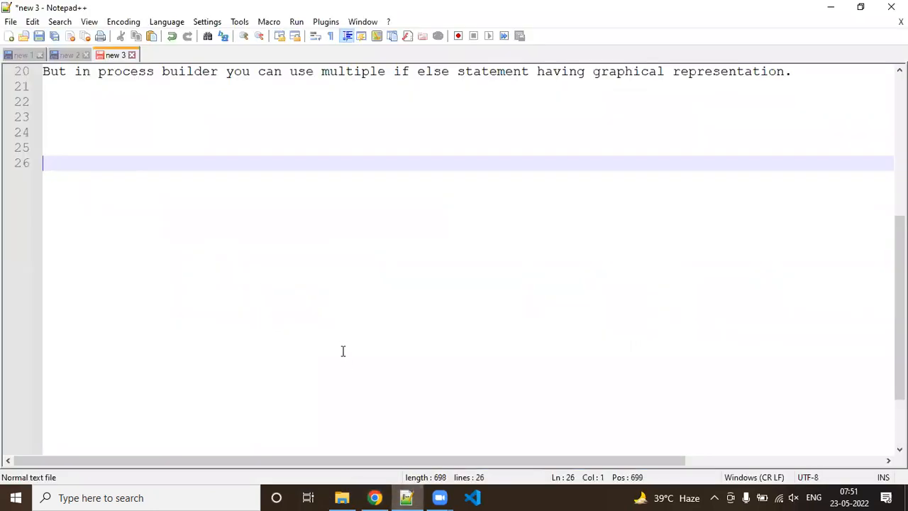
text(If no of ro)
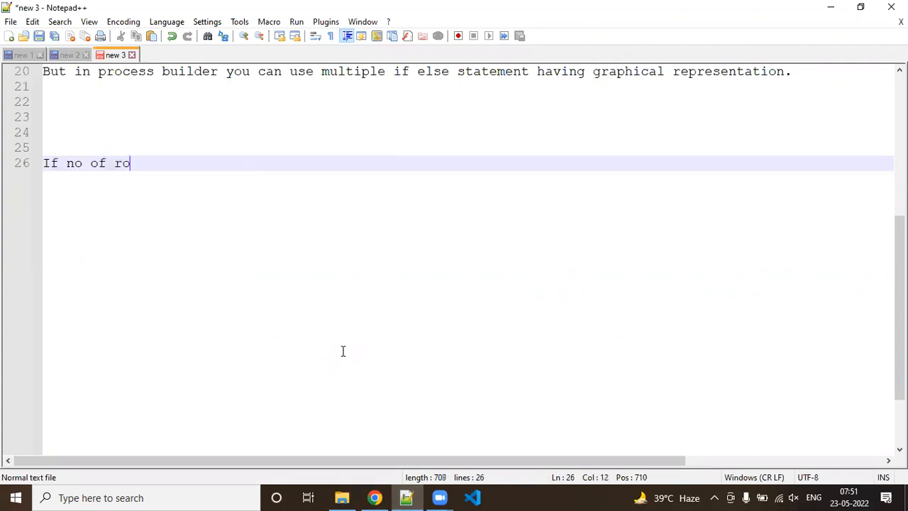
text(oms are l)
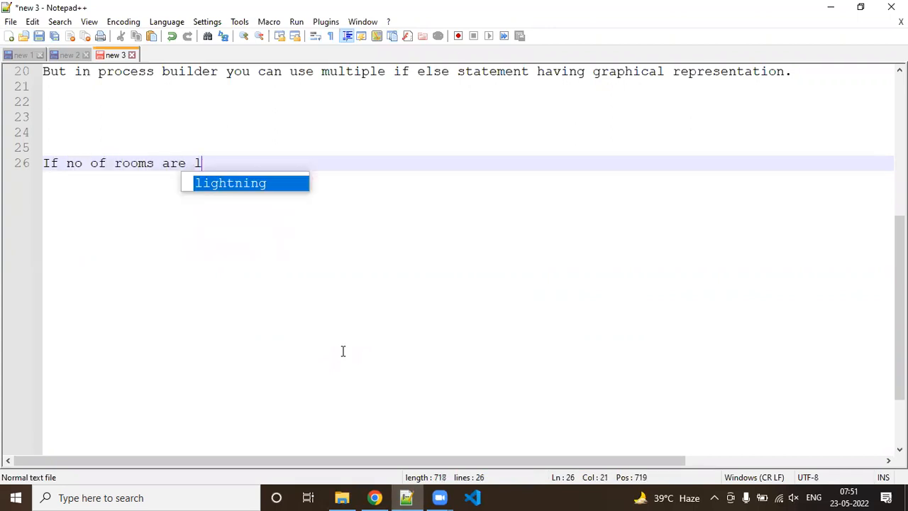
text(ess than )
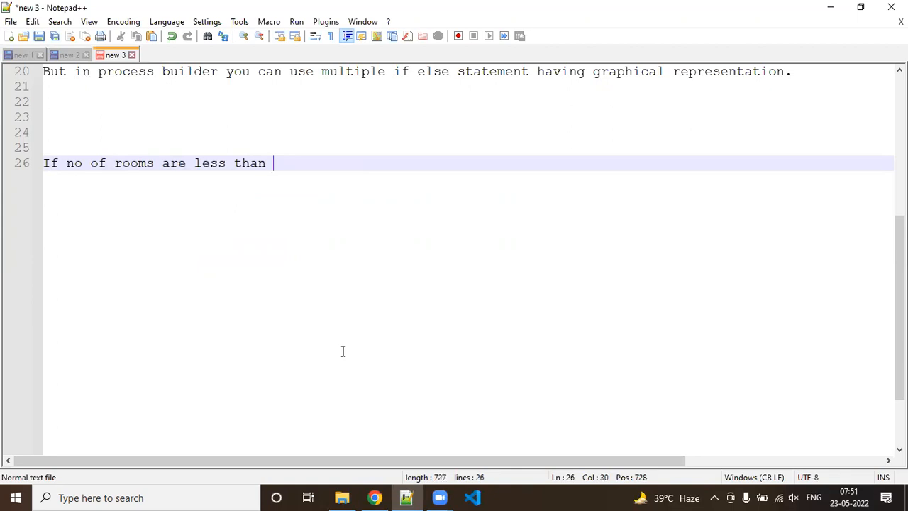
text(10, then  s)
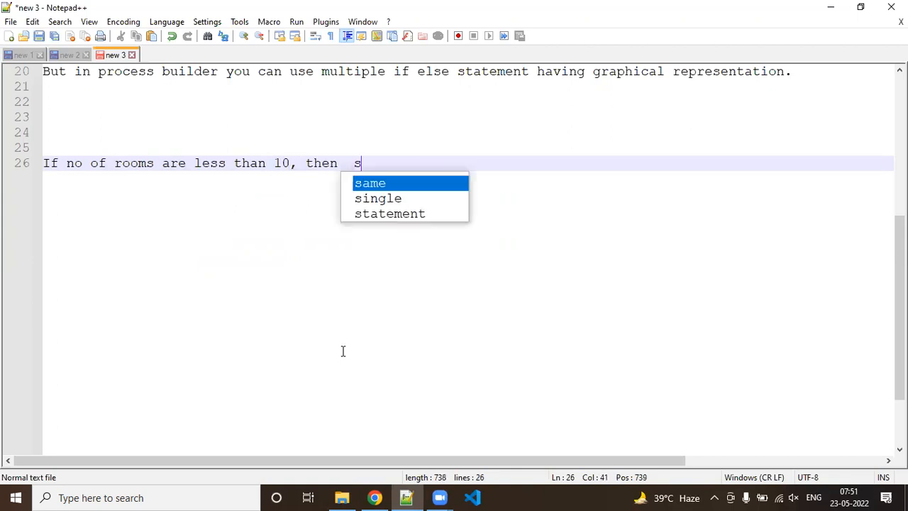
text(et hotel )
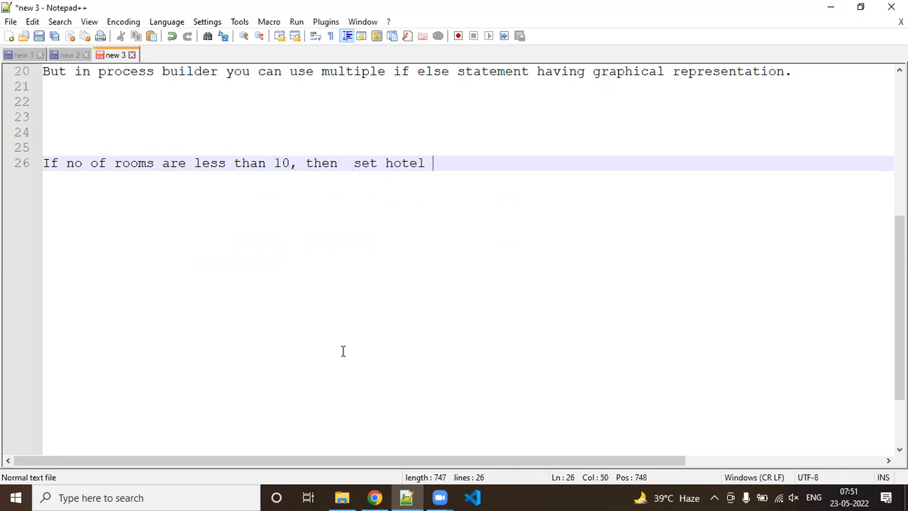
text(type as 3 star)
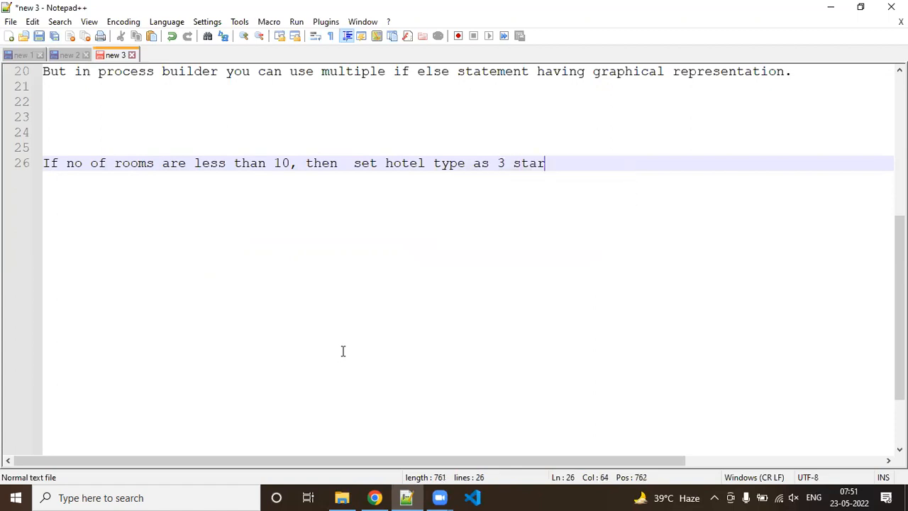
Step: Begin a second rule line in the notes with the condition "If no of rooms are greater than 10 and less than 15"
key(Return)
text(I)
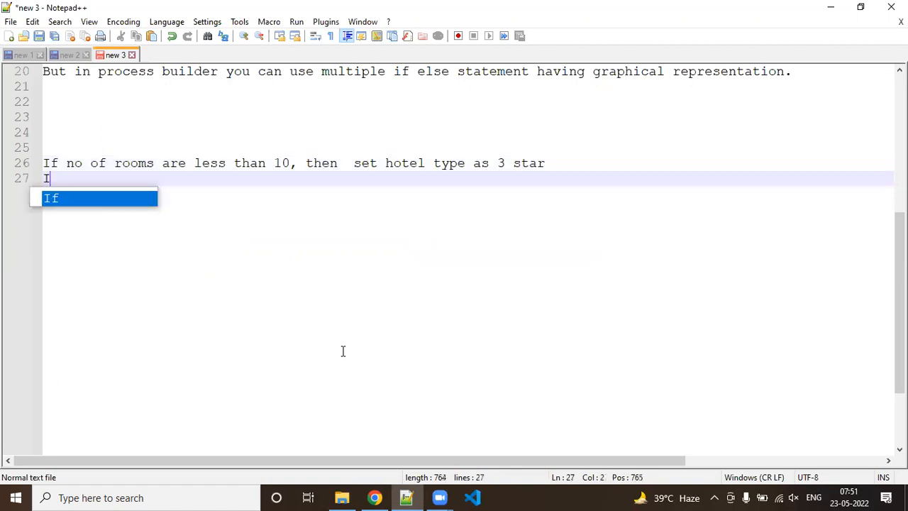
text(f no of rooms)
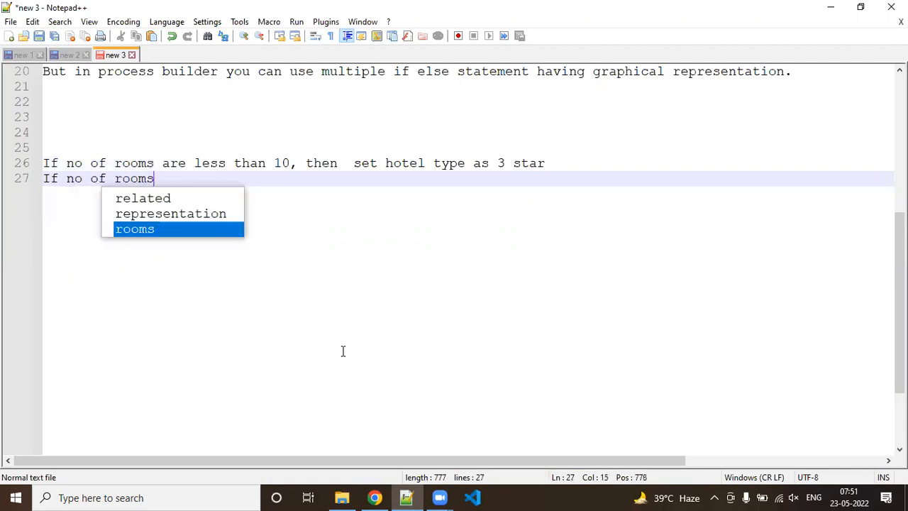
text( are less than 1)
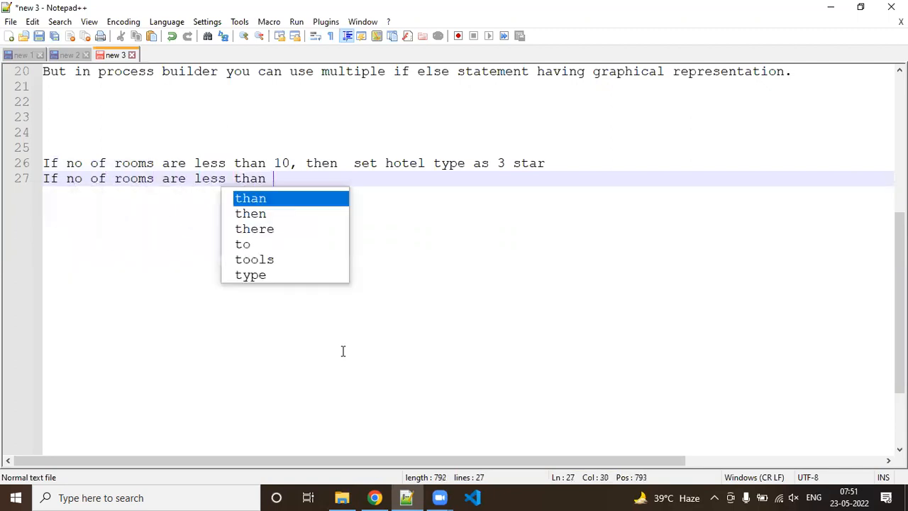
key(BackSpace)
key(BackSpace)
key(BackSpace)
key(BackSpace)
key(BackSpace)
key(BackSpace)
key(BackSpace)
key(BackSpace)
key(BackSpace)
key(BackSpace)
key(BackSpace)
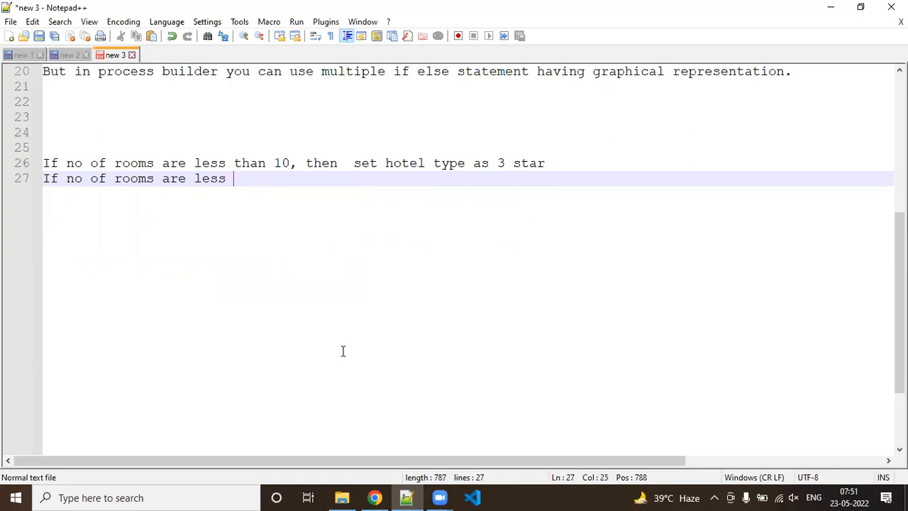
text(greater than 1)
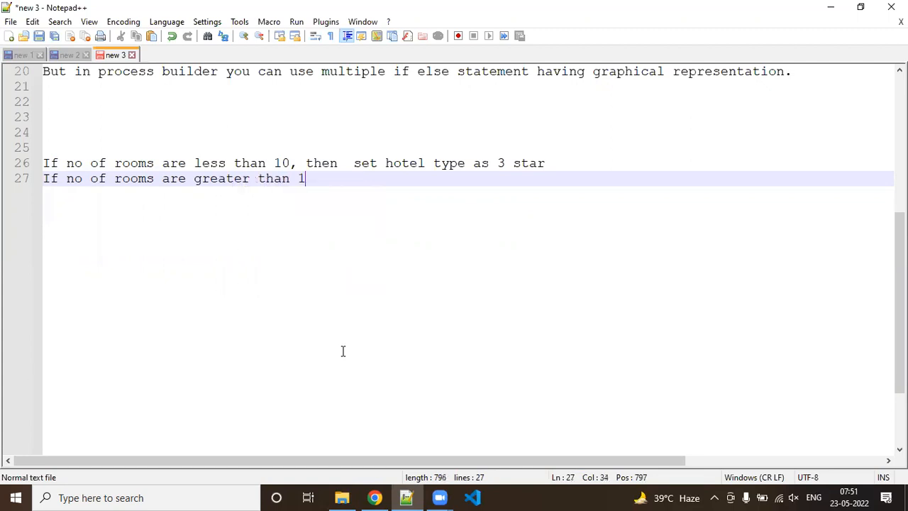
text(0 and les)
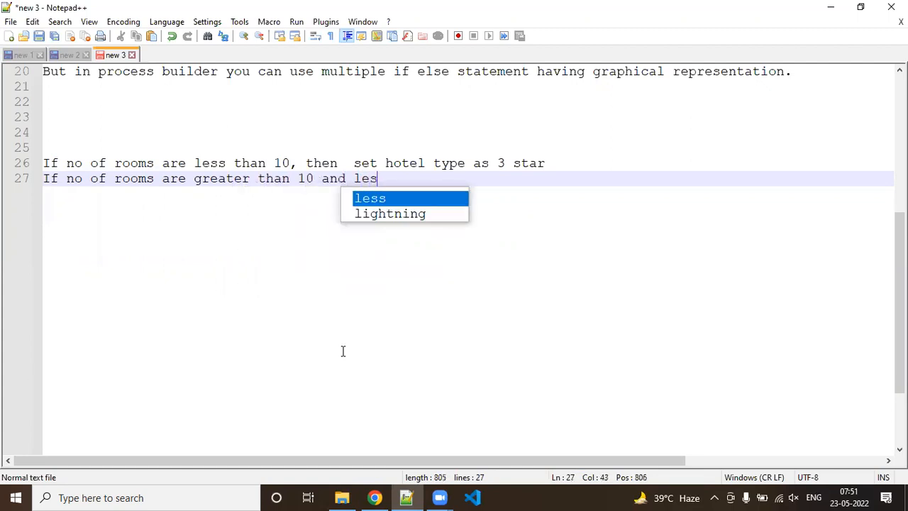
text(s than 15)
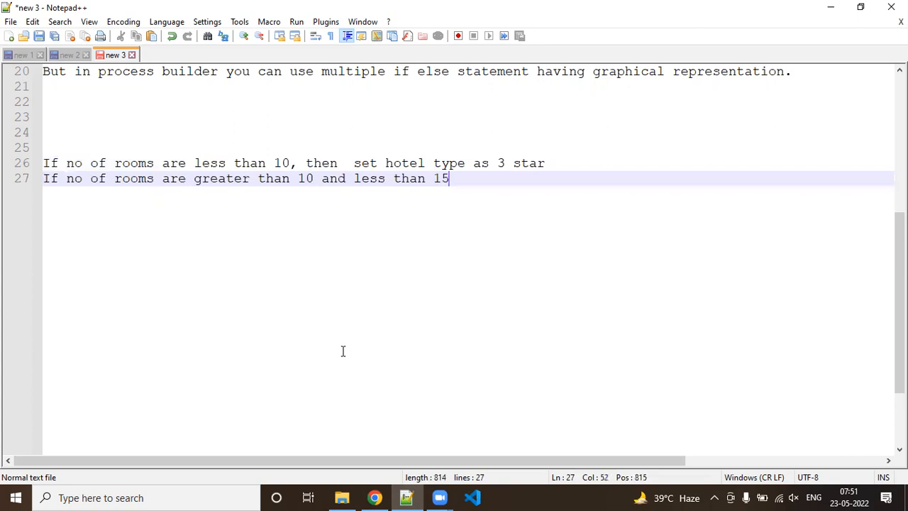
Step: Complete the second rule line with the outcome "then set hotel type as 4 star"
text( s)
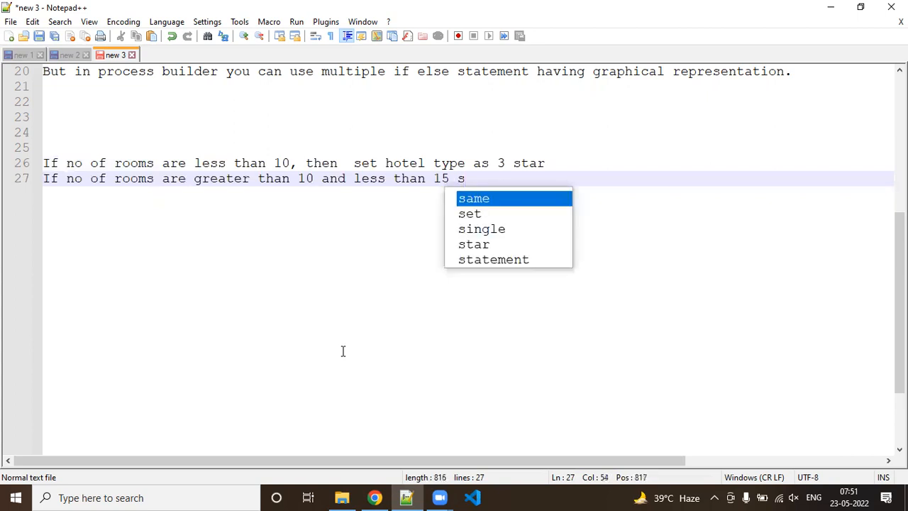
text(then s)
key(BackSpace)
key(BackSpace)
key(BackSpace)
key(BackSpace)
key(BackSpace)
key(BackSpace)
key(BackSpace)
text(then set )
text(hotel type as)
text( 4 strae)
key(BackSpace)
key(BackSpace)
key(BackSpace)
text(ar)
key(Escape)
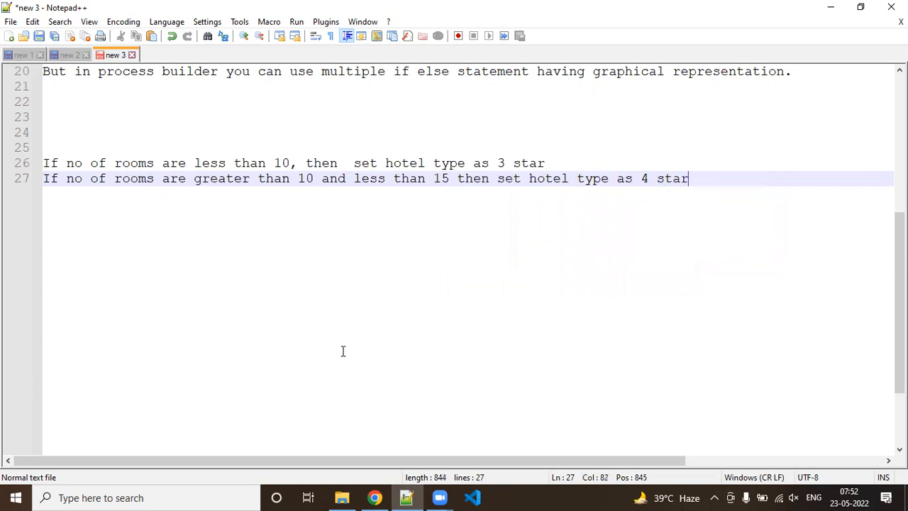
Step: Add a third rule line: "if no of rooms are greater than 15 and less than 20 then set hotel types as 5 star"
key(Return)
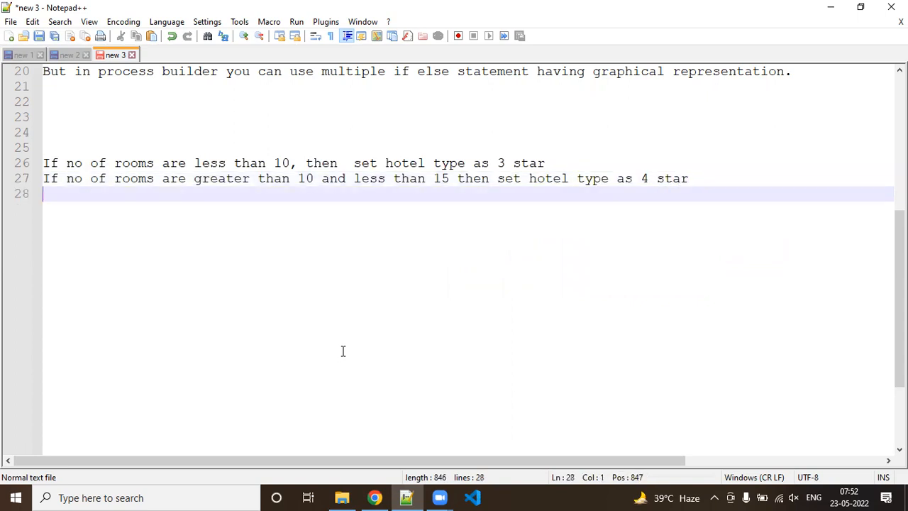
text(if no of room)
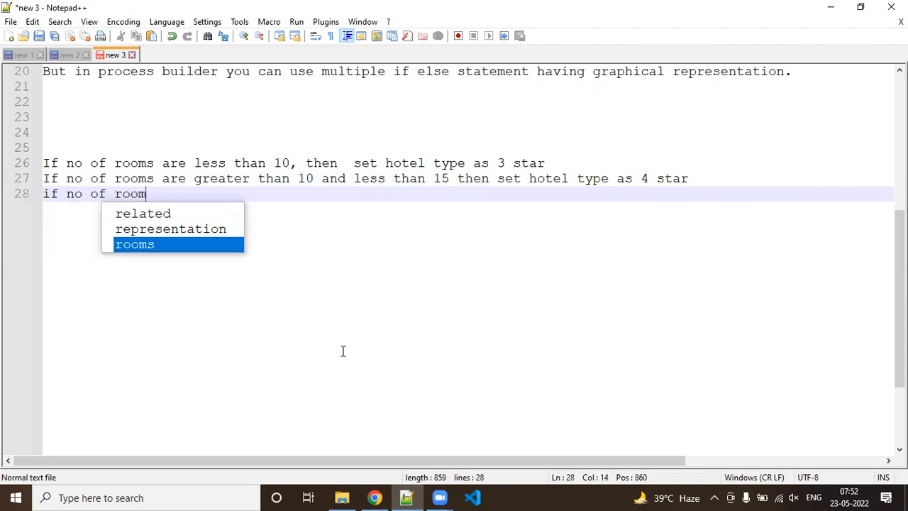
text(s are f)
key(BackSpace)
text(greater t)
key(BackSpace)
text(than )
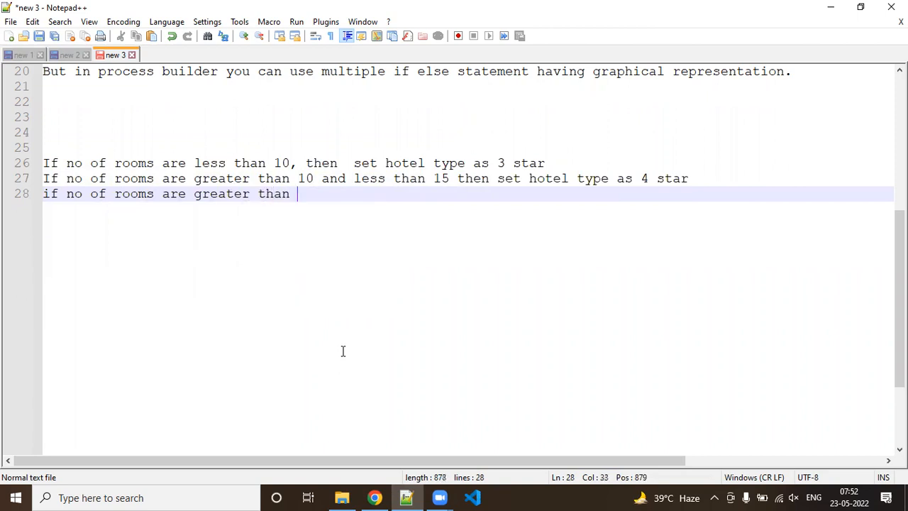
text(15 and le)
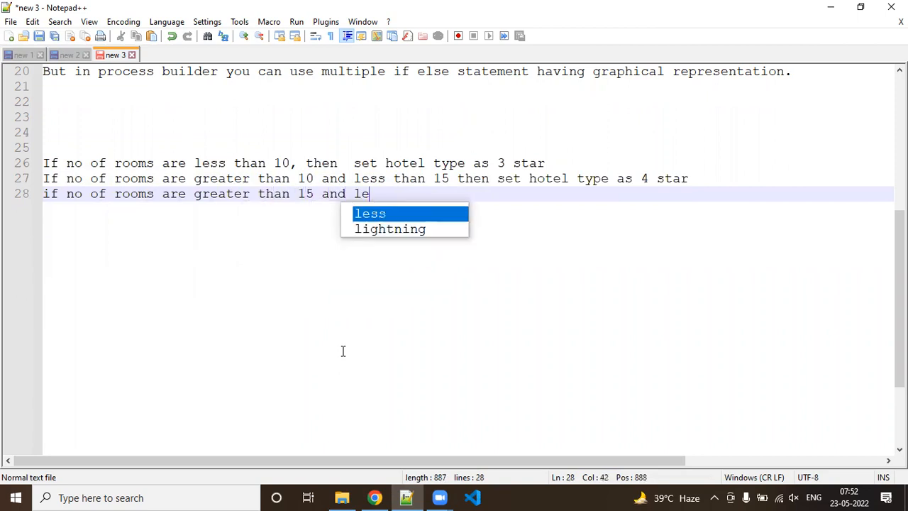
text(ss than )
text(20 )
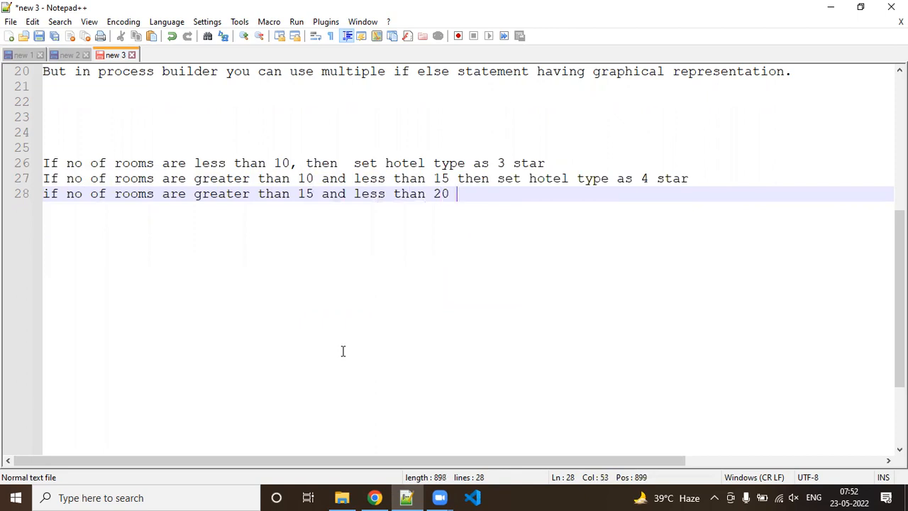
text(then set ho)
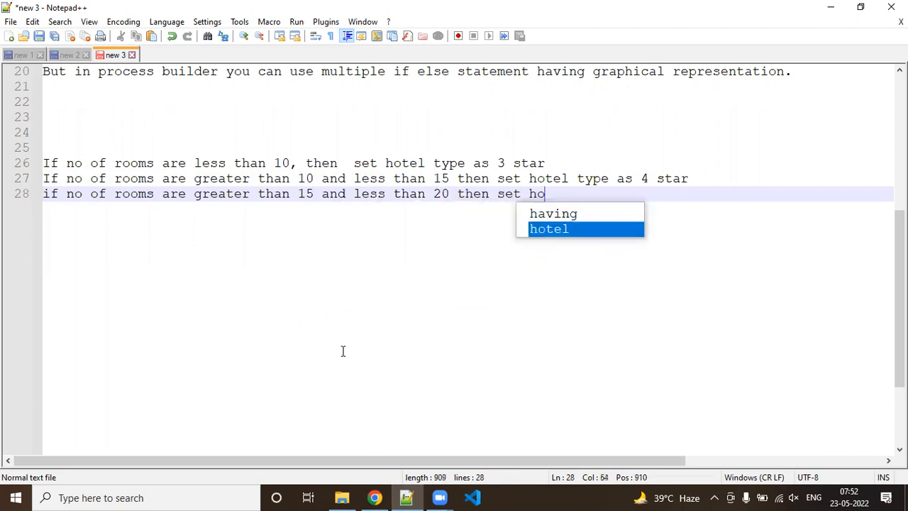
text(tel types as)
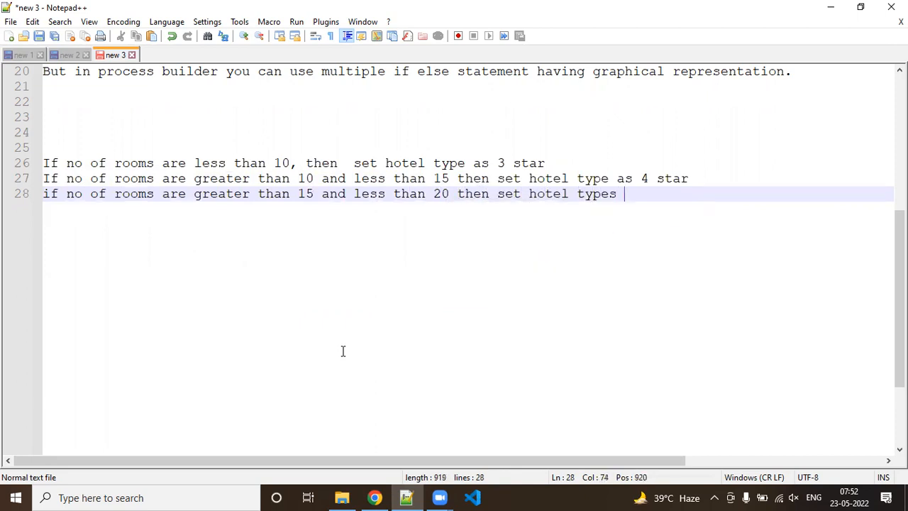
text(5 star)
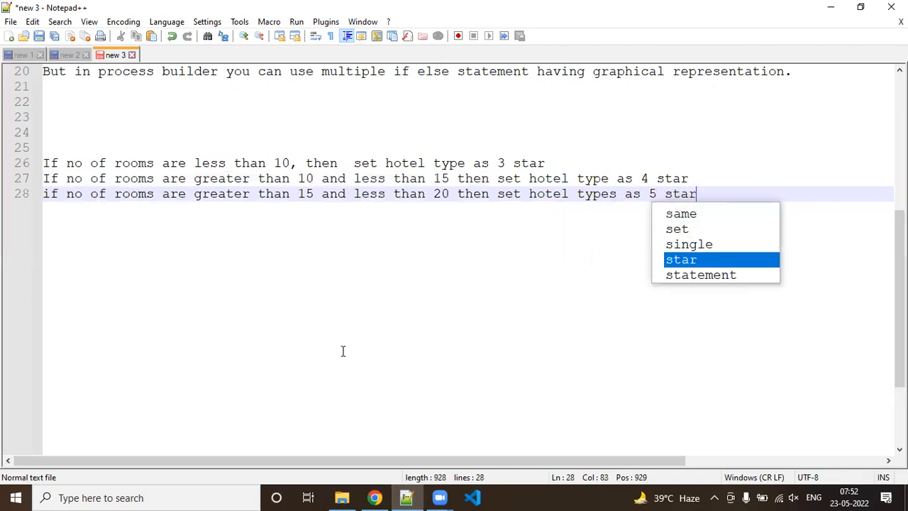
Step: Add a fourth rule line to the notes: "and if no of rooms are greater than 20 then set hotel type as 7 star"
key(Escape)
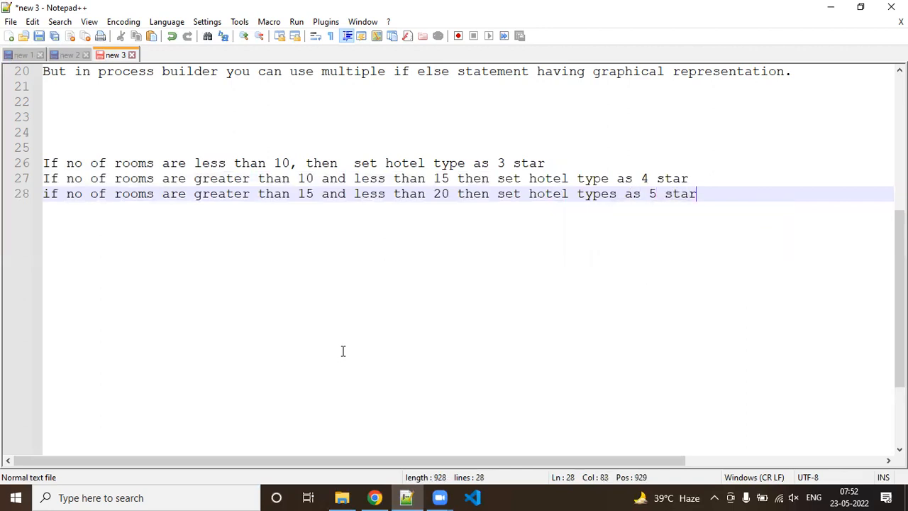
key(Return)
text(and if )
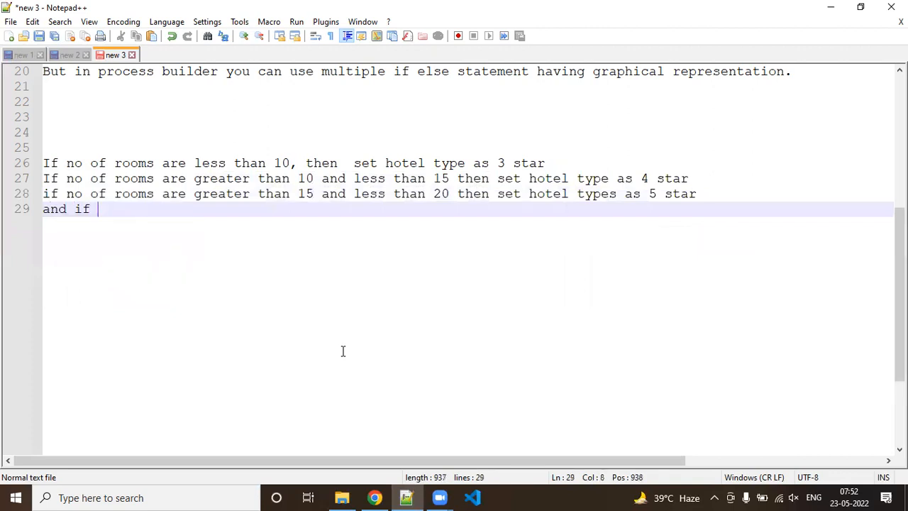
text(no of rooms )
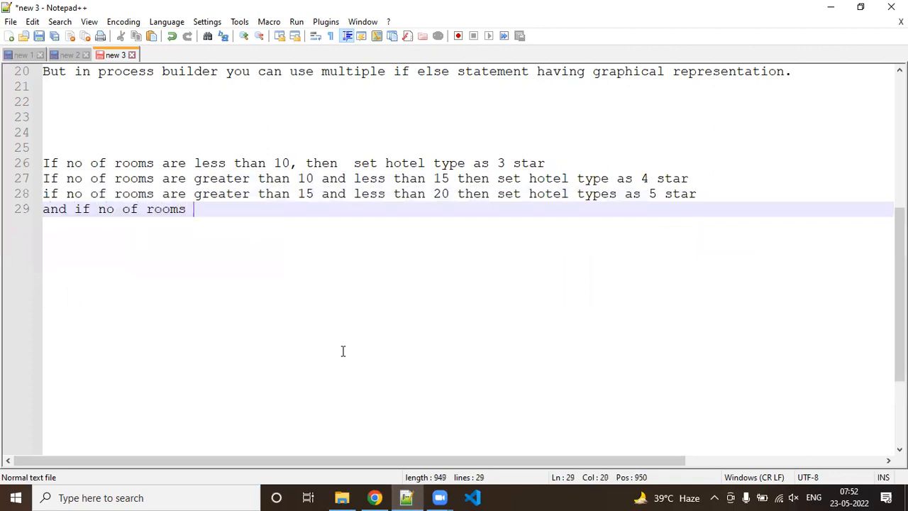
text(are great)
key(Return)
text(than 20 then set hotel ty e)
key(BackSpace)
key(BackSpace)
text(pe as 7 star)
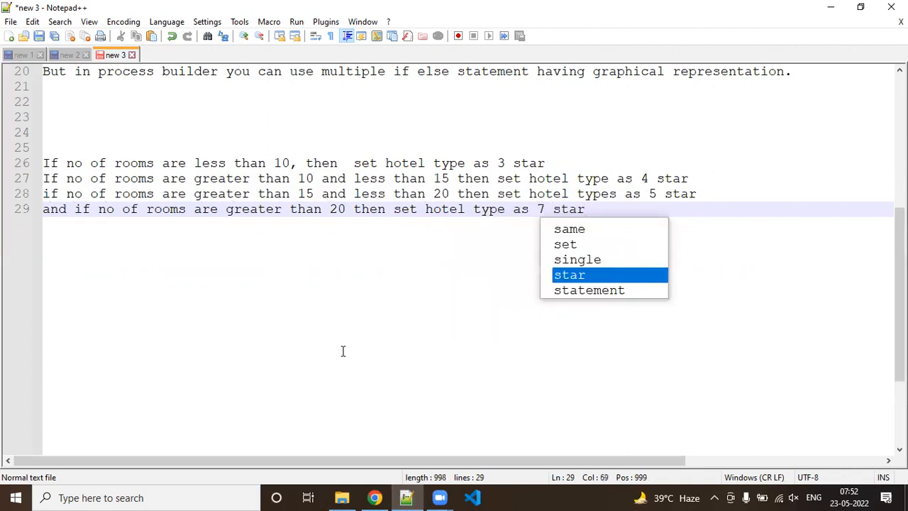
Step: Extend the fourth rule with "and also set Parking available & Restaurent available checkbox as true, if false", continuing onto a new line
text( and)
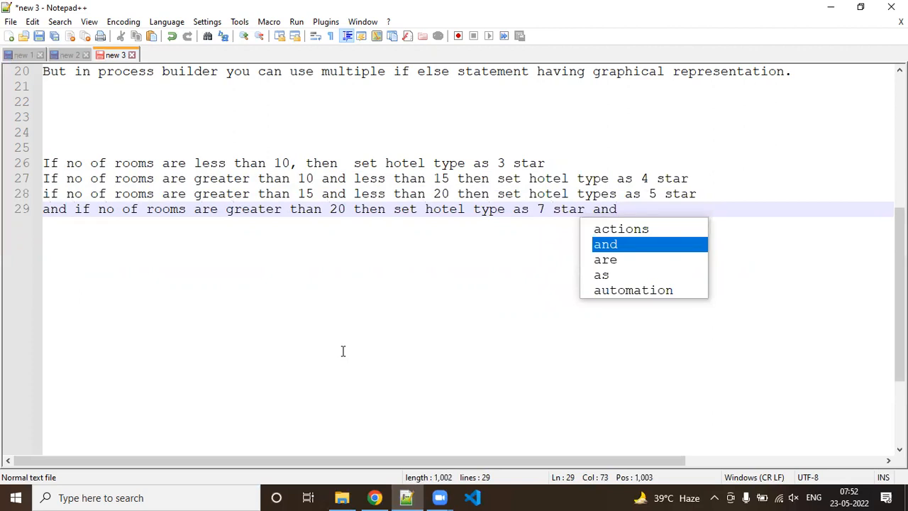
text( also set Parking available &)
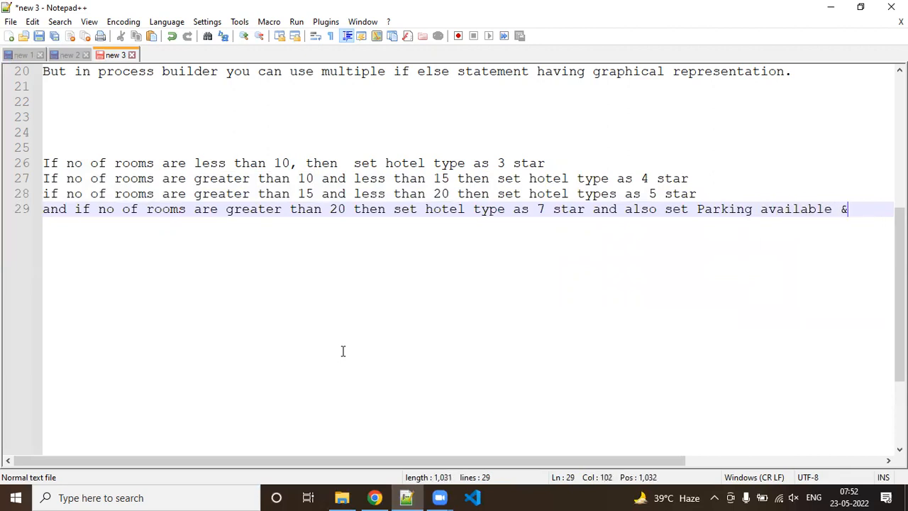
key(Return)
text(Restaurent avai)
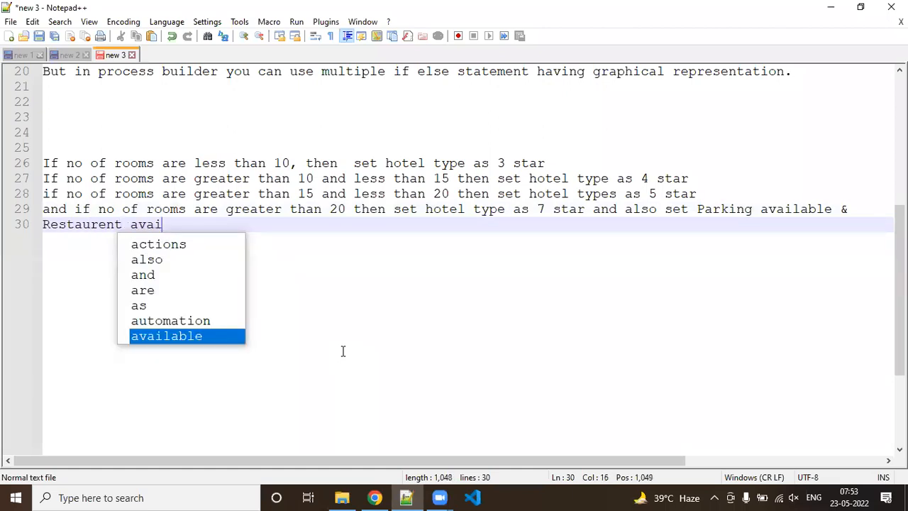
key(Return)
text(che)
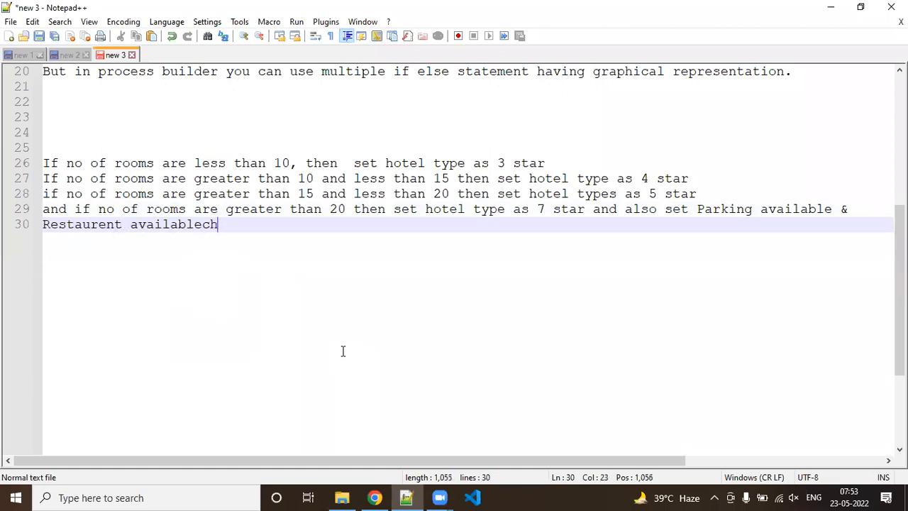
key(BackSpace)
key(BackSpace)
text(checkbox)
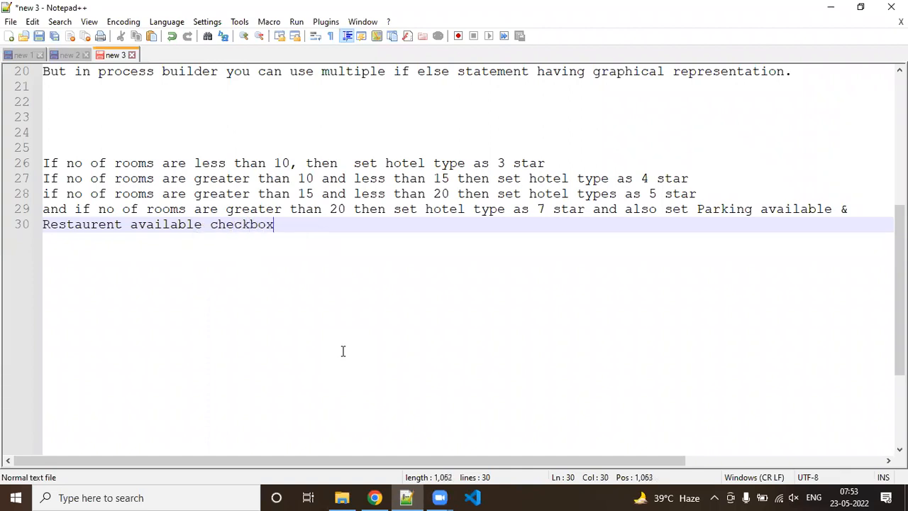
text( as true, i)
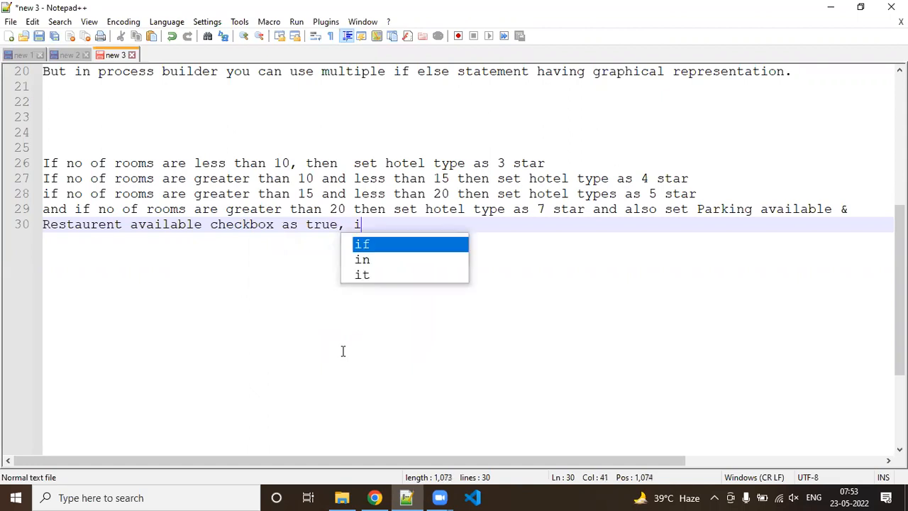
text(f false)
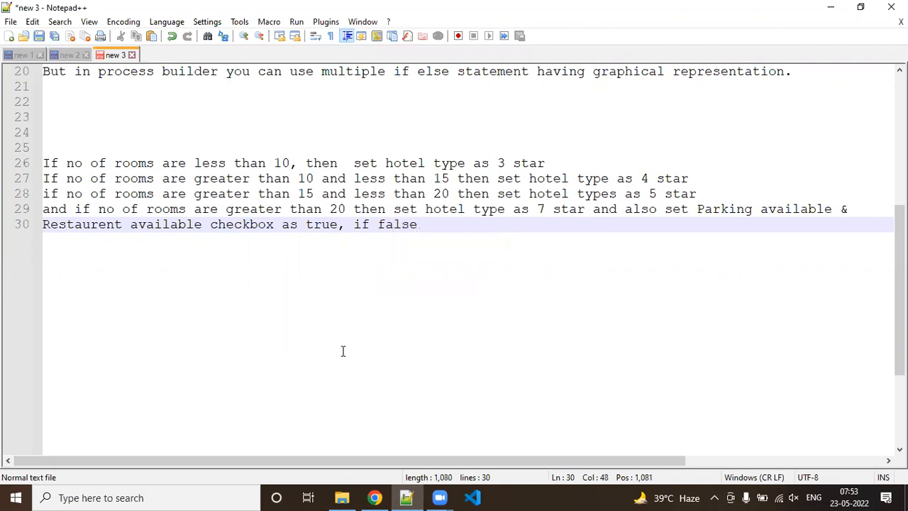
text(.)
Step: Switch to the Process Builder page in Chrome and start a new process, staying in Process Builder instead of Flow Builder
click(830, 12)
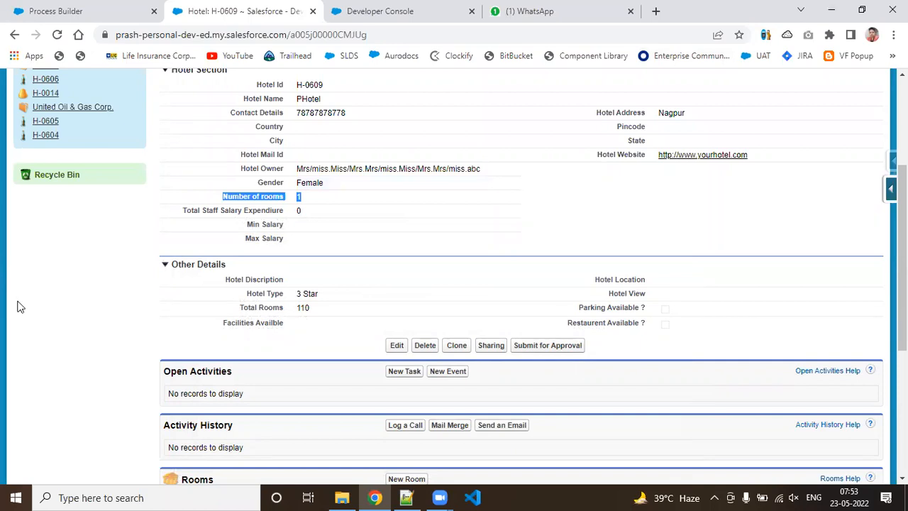
click(52, 9)
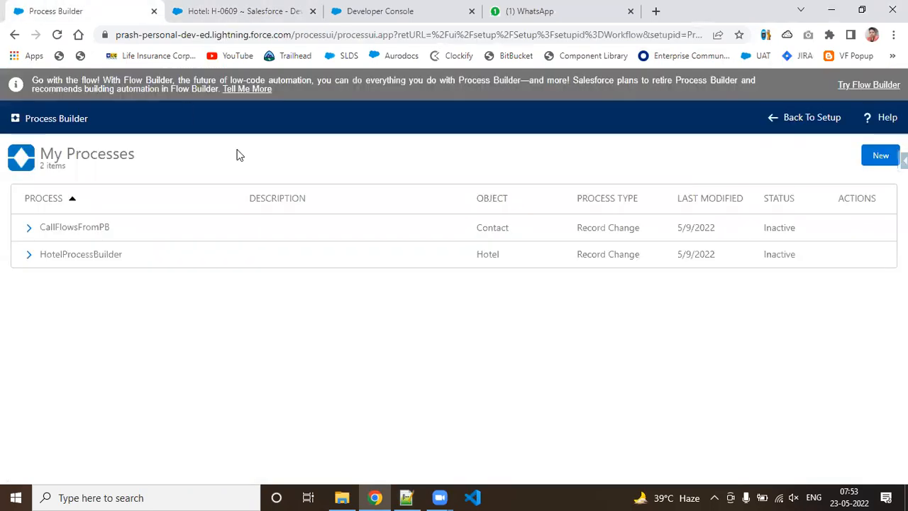
click(881, 157)
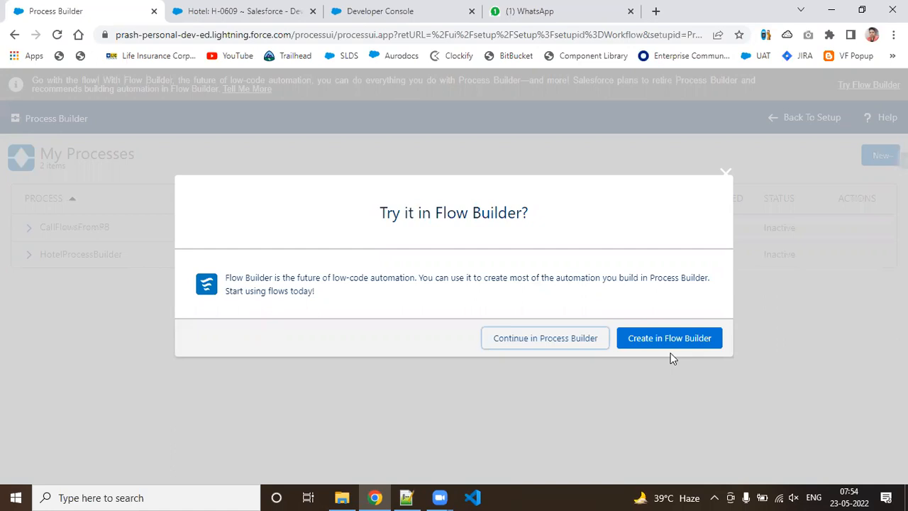
click(558, 339)
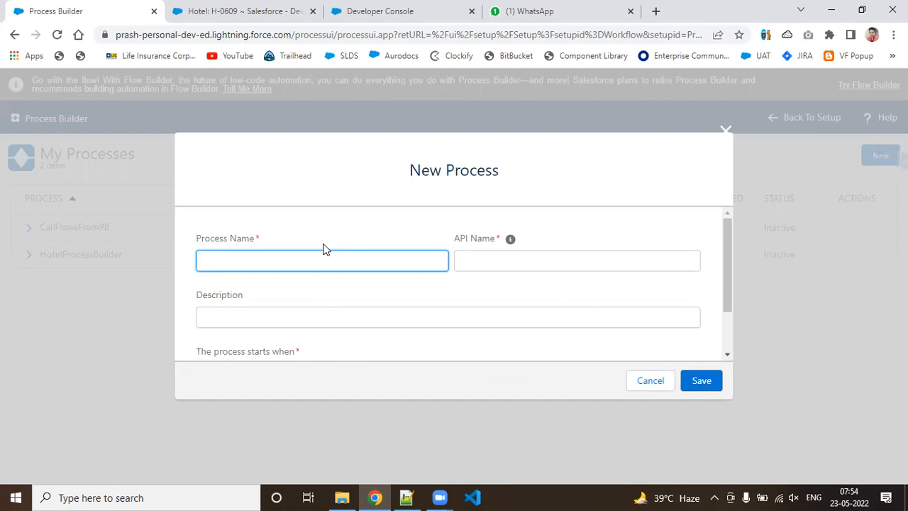
Step: Name the new process "To Set Hotel Type" and let its API name fill in from that name
text(Set Hotel Types)
key(BackSpace)
key(BackSpace)
text(es)
key(BackSpace)
text(as 3)
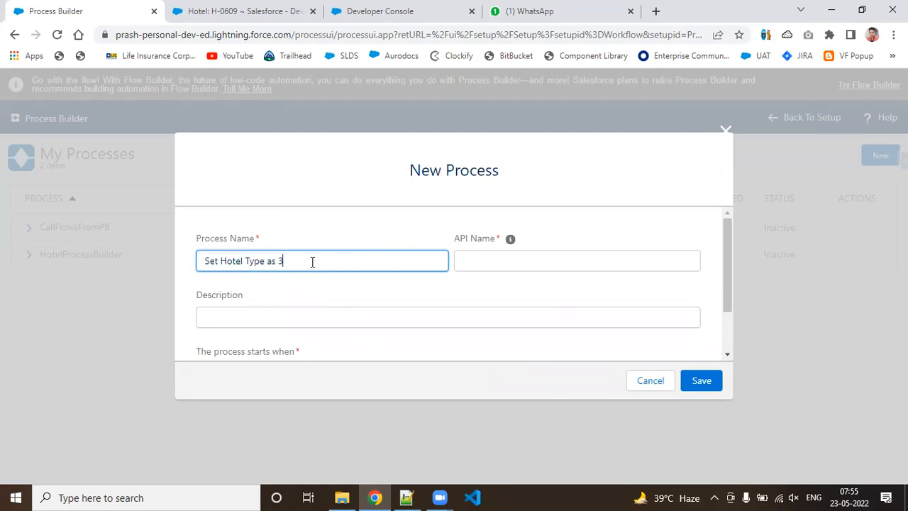
text( or 4 or 5 )
text(o)
key(BackSpace)
key(BackSpace)
key(BackSpace)
key(BackSpace)
key(BackSpace)
key(BackSpace)
key(BackSpace)
key(BackSpace)
key(BackSpace)
key(BackSpace)
key(BackSpace)
key(BackSpace)
key(BackSpace)
key(BackSpace)
key(BackSpace)
key(BackSpace)
key(Left)
key(Left)
key(Left)
key(Left)
key(Left)
key(Left)
key(Left)
key(Left)
key(Left)
key(Left)
key(Left)
key(Left)
key(Left)
key(Left)
text(To)
key(Right)
key(Right)
key(Right)
key(Right)
key(Right)
key(Right)
key(Right)
key(Right)
key(Right)
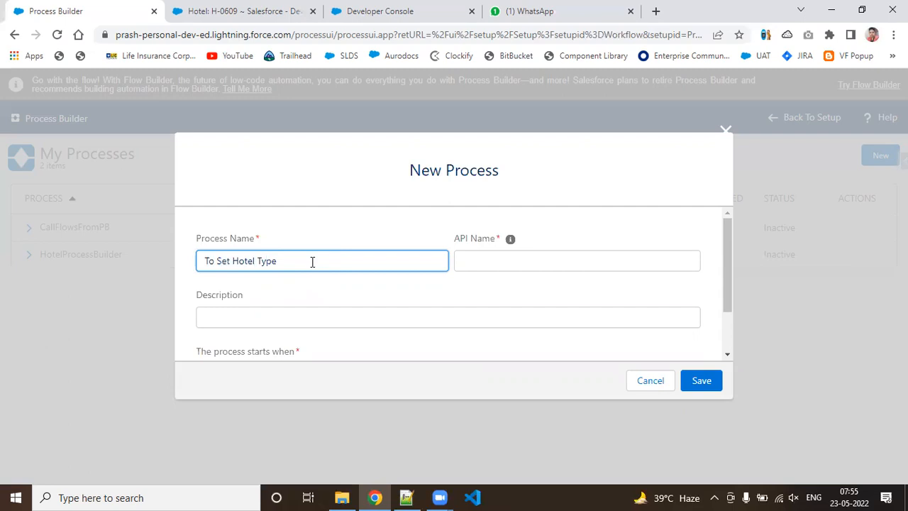
click(491, 261)
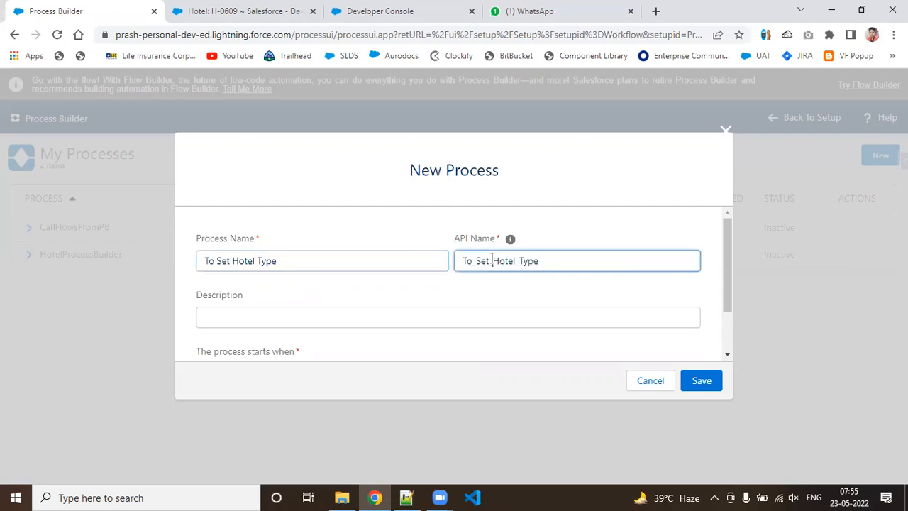
Step: Enter the process description "Set hotel type according to the no of rooms available"
click(449, 310)
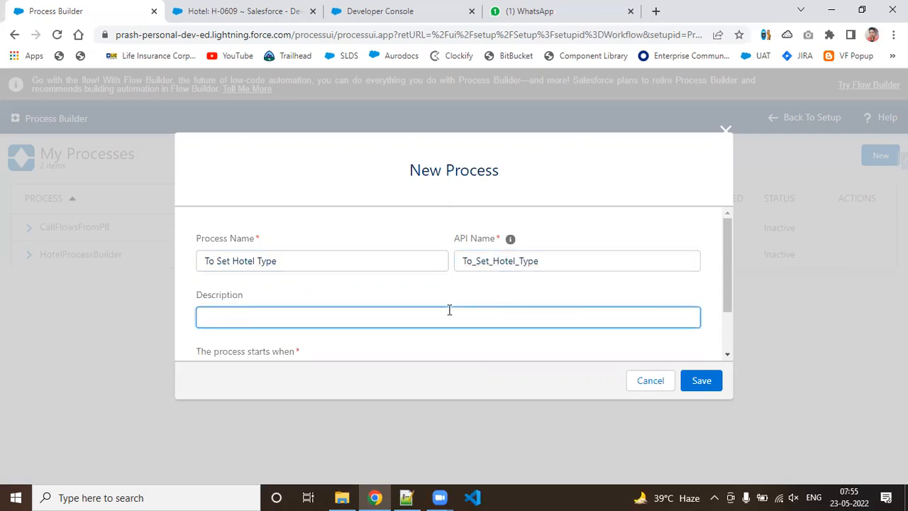
text(Set)
key(BackSpace)
key(BackSpace)
text(et hotel type according to )
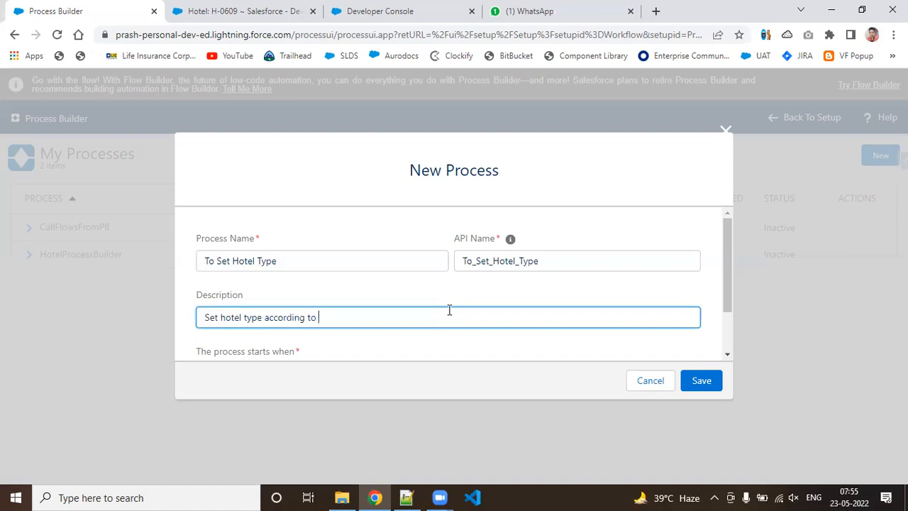
text(the no of rooms available)
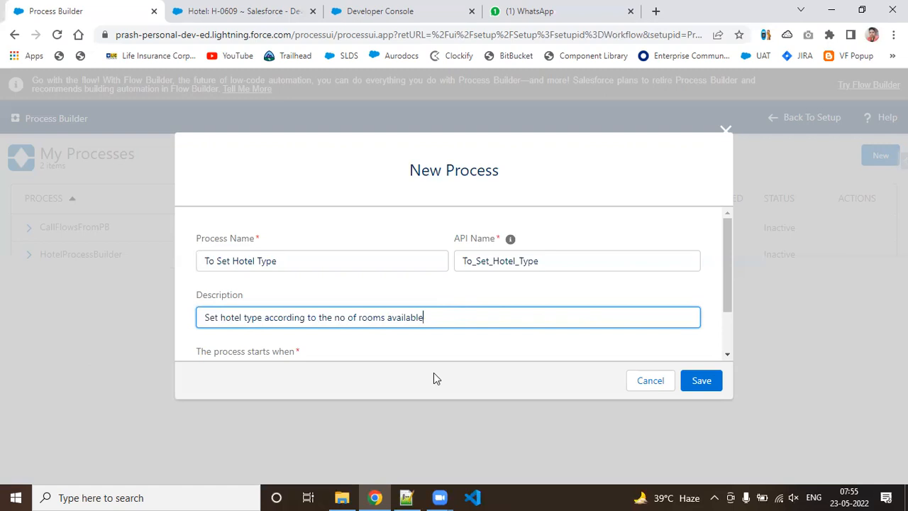
Step: Reword the process description to "Set hotel type according to the total no of rooms"
key(ctrl+a)
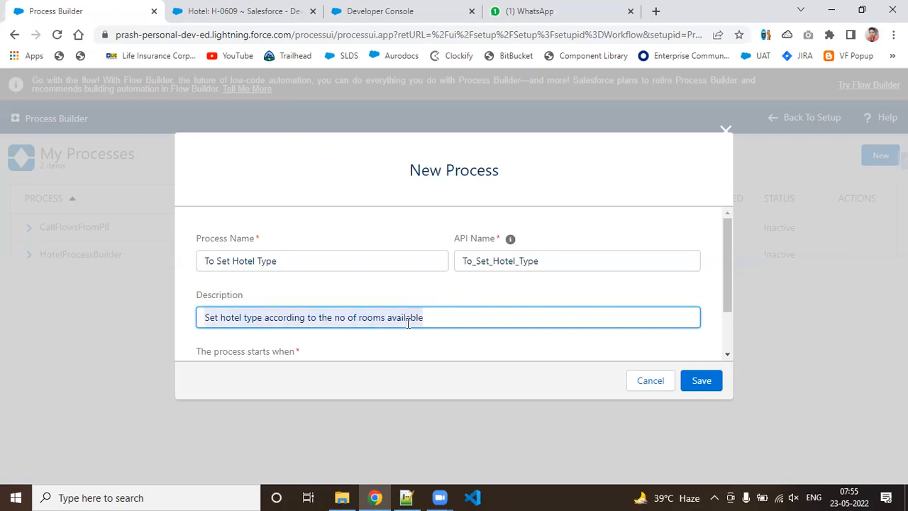
key(Right)
key(BackSpace)
key(BackSpace)
key(BackSpace)
key(BackSpace)
key(BackSpace)
key(BackSpace)
key(BackSpace)
key(BackSpace)
key(BackSpace)
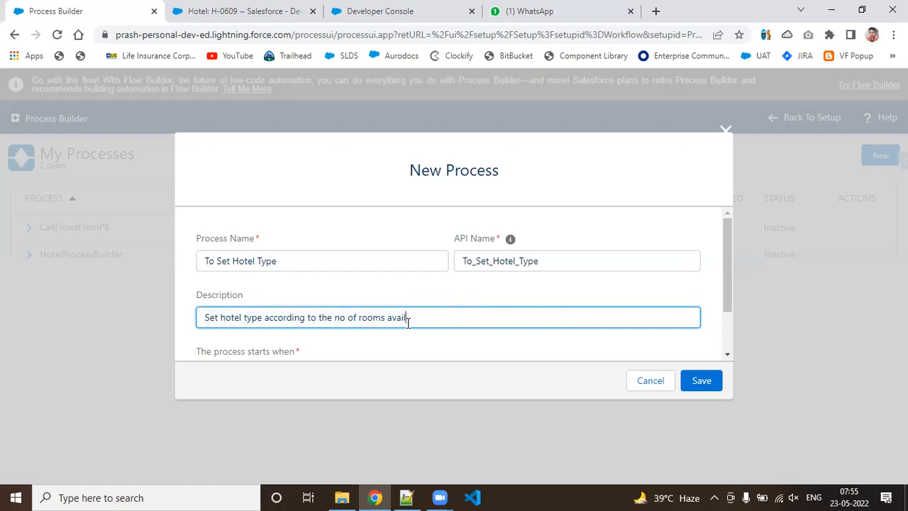
key(Left)
key(Left)
key(Left)
key(Left)
key(Left)
key(Left)
key(Left)
key(Left)
key(Left)
key(Left)
key(Left)
key(Left)
text(total)
key(Tab)
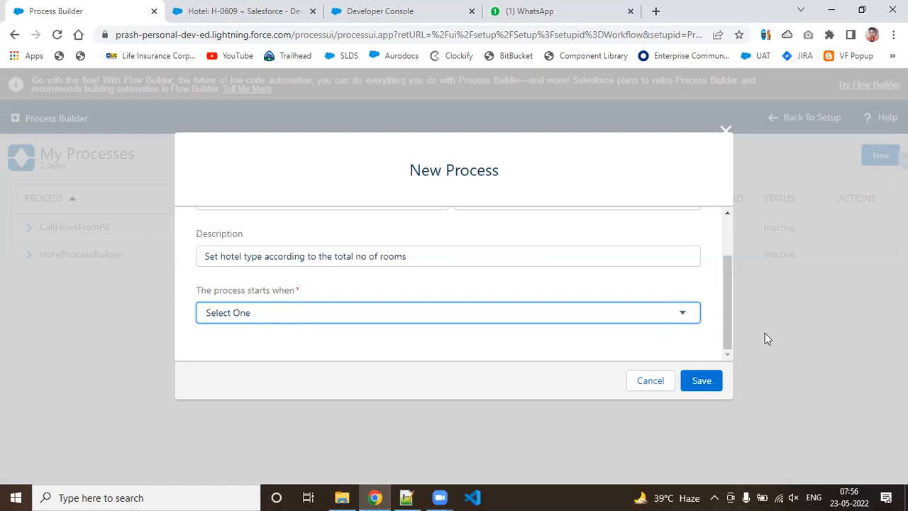
Step: Make the process start when "A record changes" and save the new process
click(686, 314)
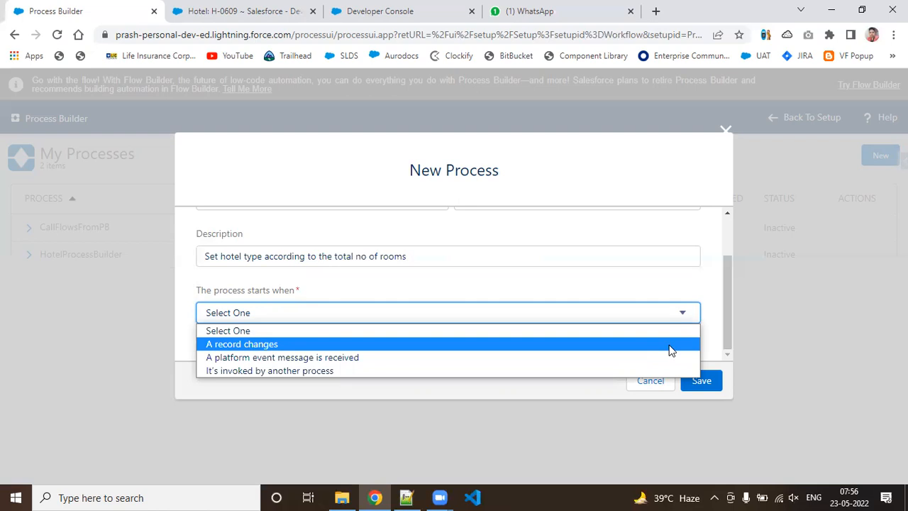
click(629, 346)
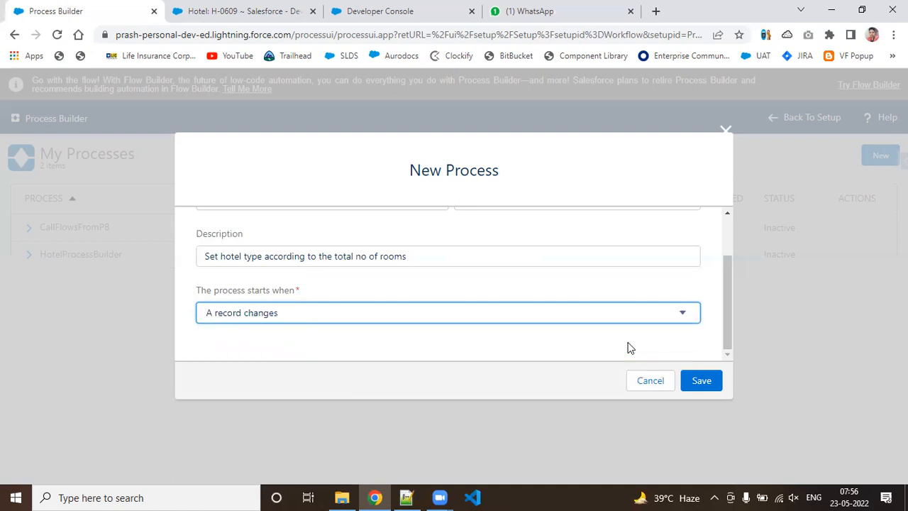
click(703, 382)
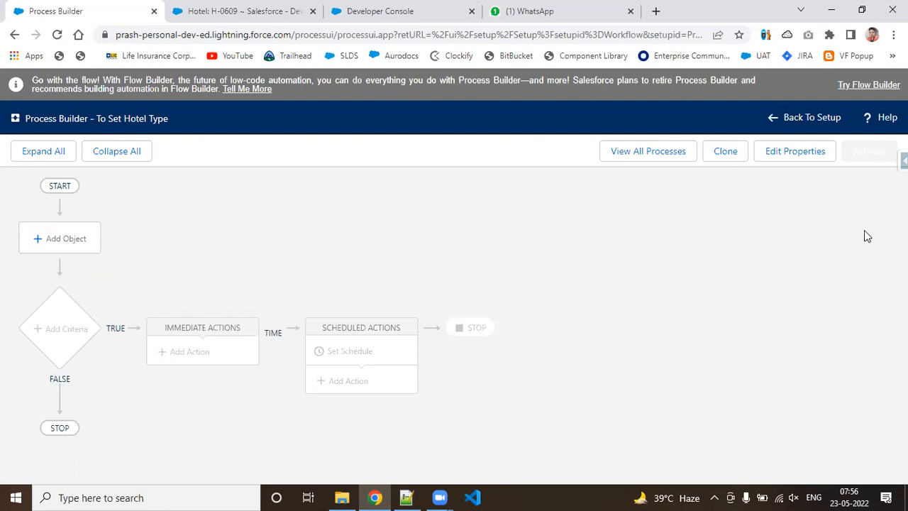
Step: Open the process's object settings and choose Hotel as the object that triggers it
click(47, 244)
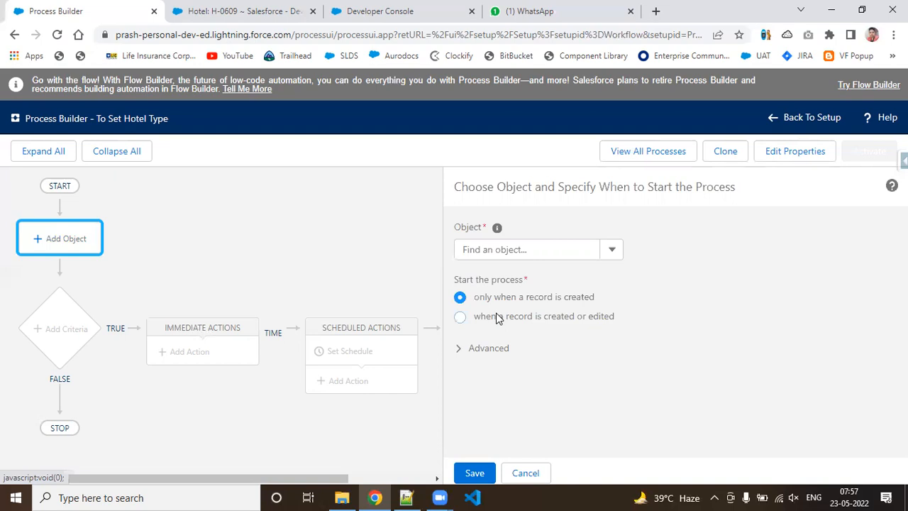
click(524, 250)
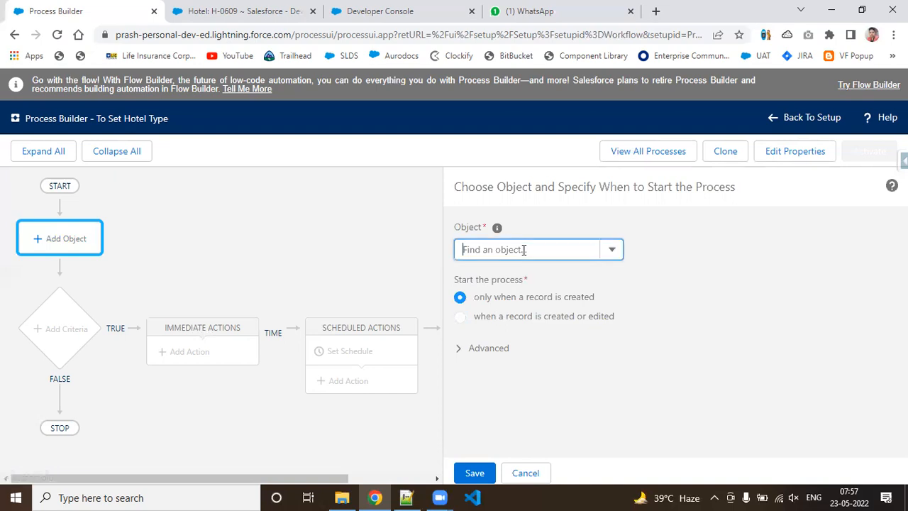
text(hotel)
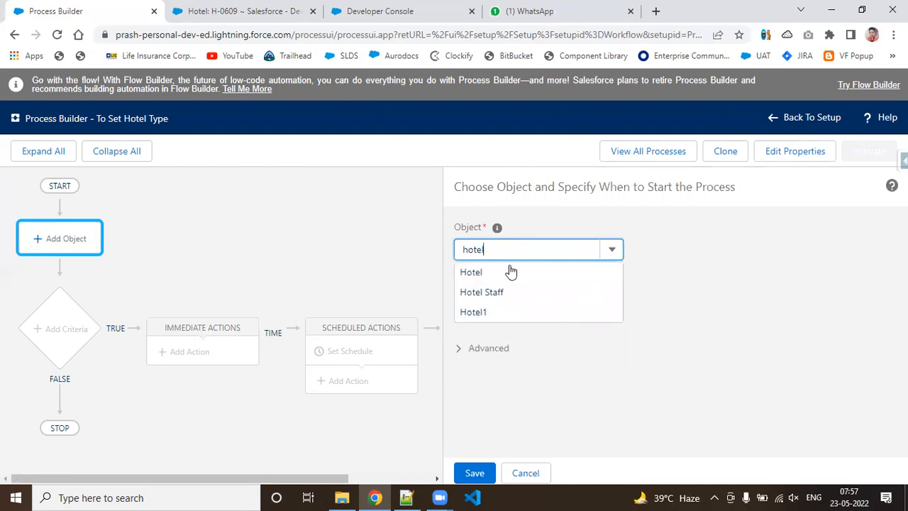
click(471, 272)
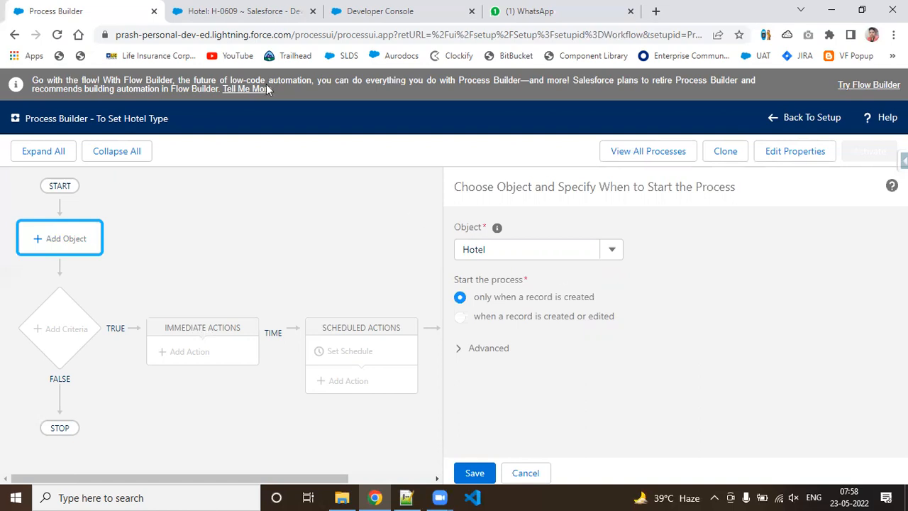
Step: Check the hotel record, then set the process to start when a record is created or edited, and review the advanced recursion option
key(ctrl+Tab)
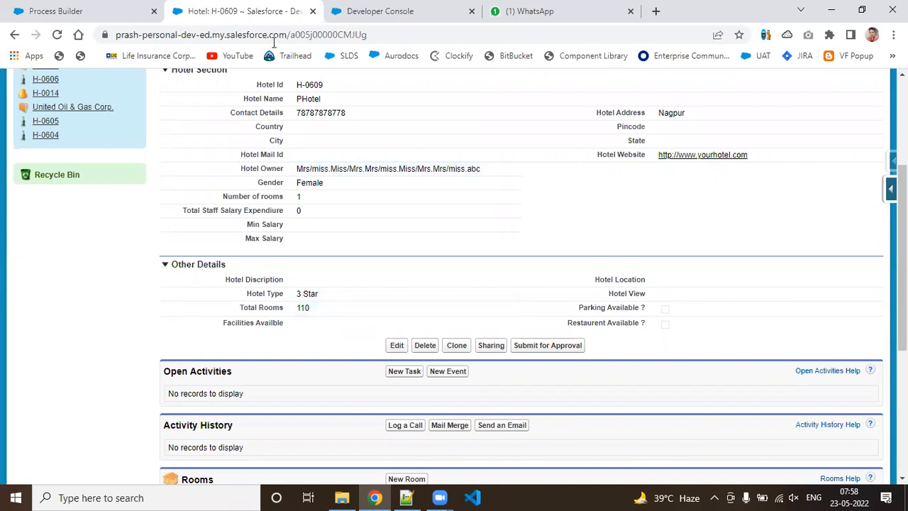
click(117, 16)
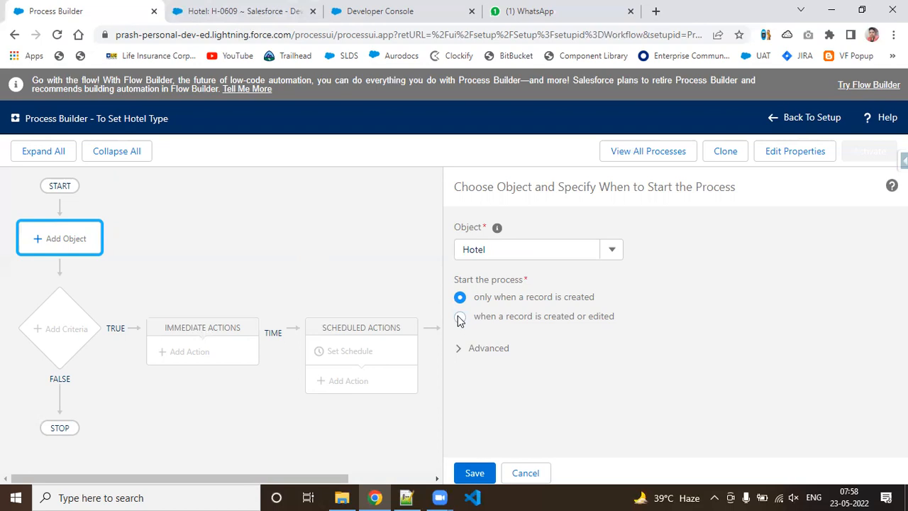
click(460, 316)
click(459, 353)
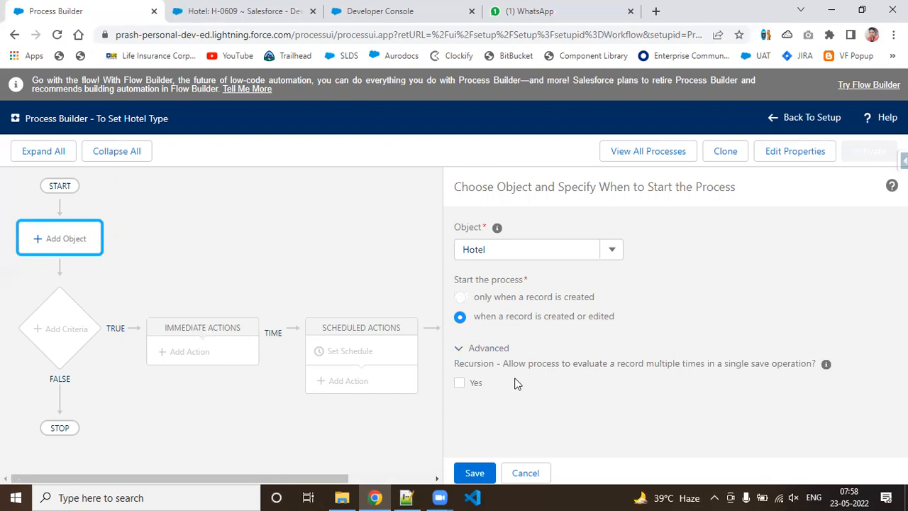
click(459, 349)
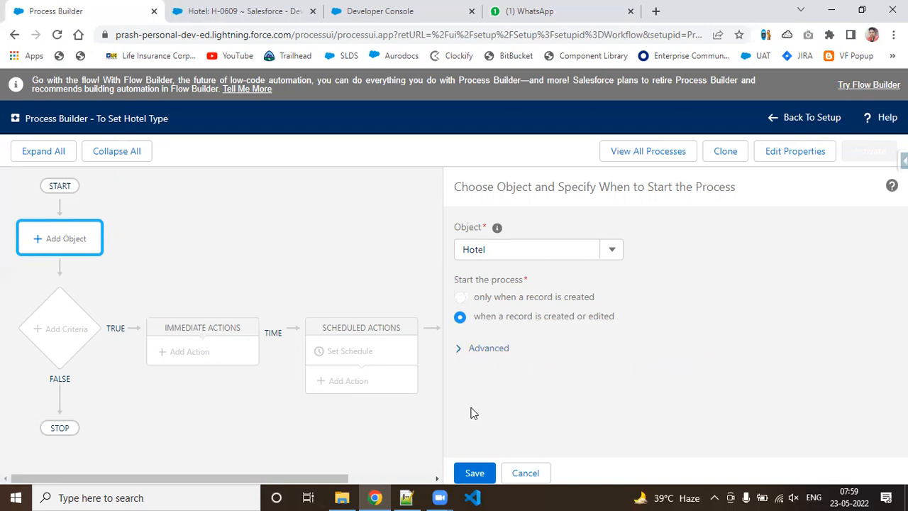
Step: Save the Hotel object settings, then review the rule for fewer than 10 rooms in the Notepad++ notes and return to the process
click(80, 241)
click(476, 473)
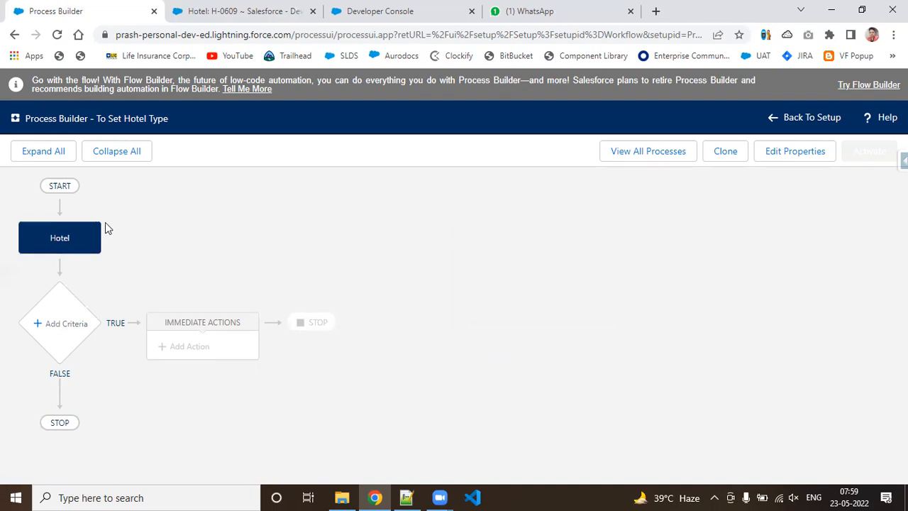
click(407, 498)
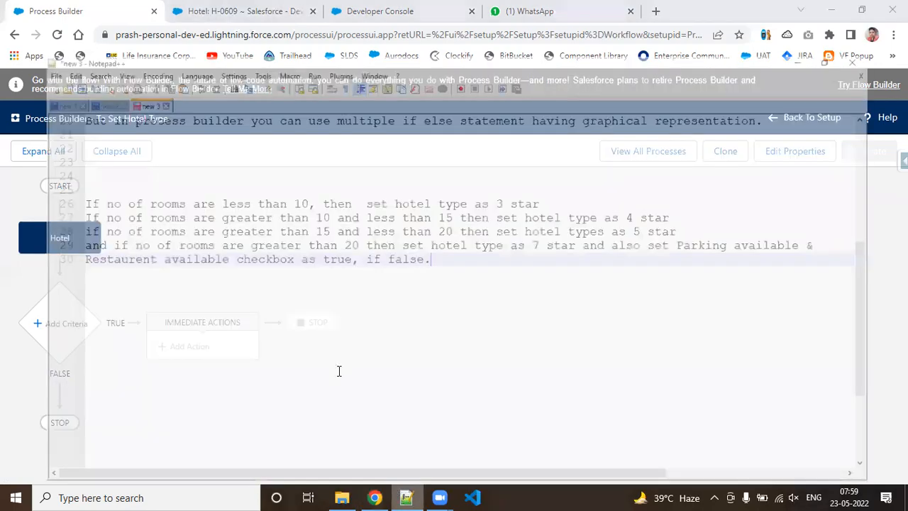
drag(44, 164, 562, 162)
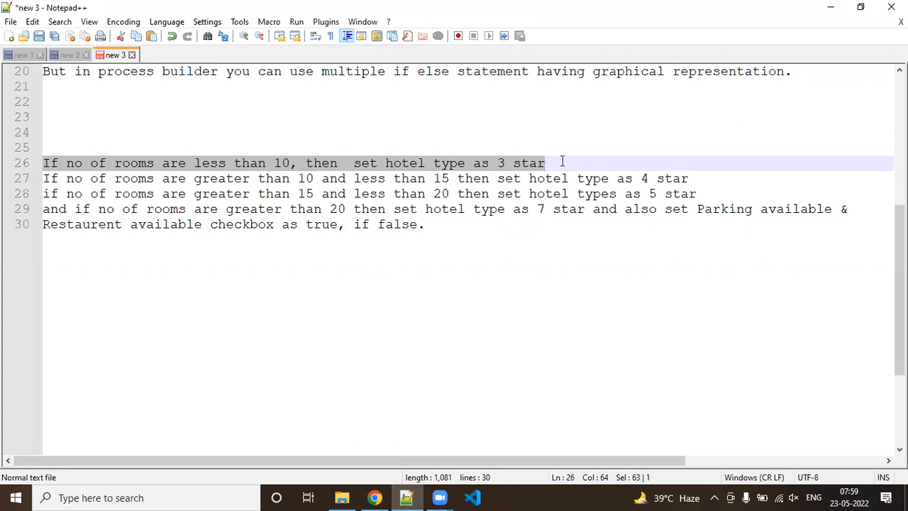
click(828, 7)
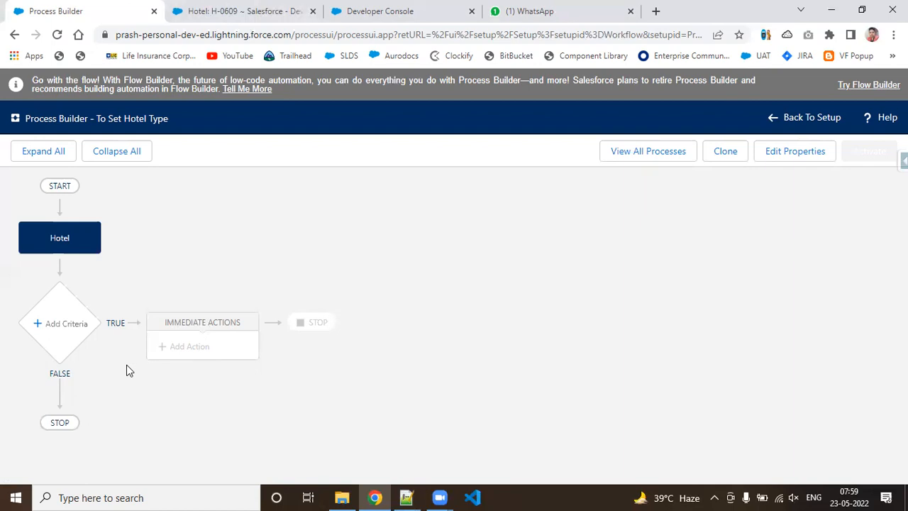
Step: Add a criteria node to the process and name it "No of rooms < 10"
click(62, 324)
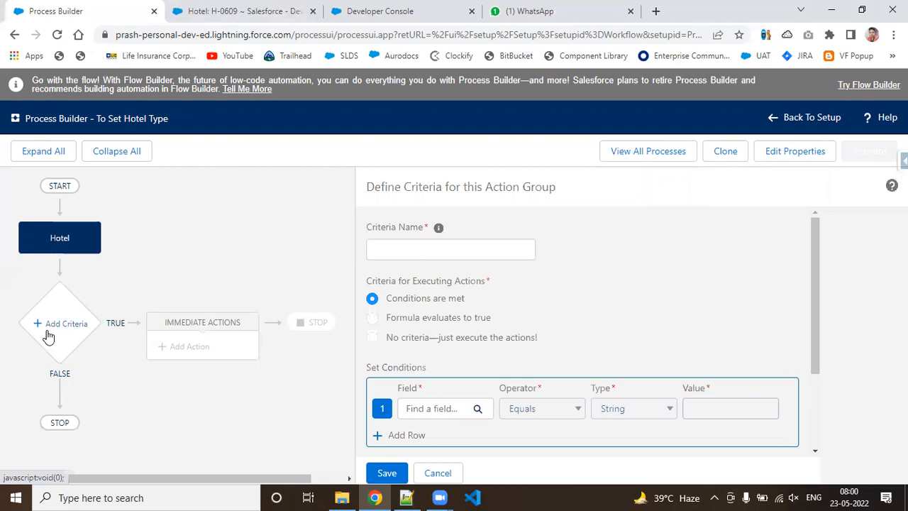
click(435, 259)
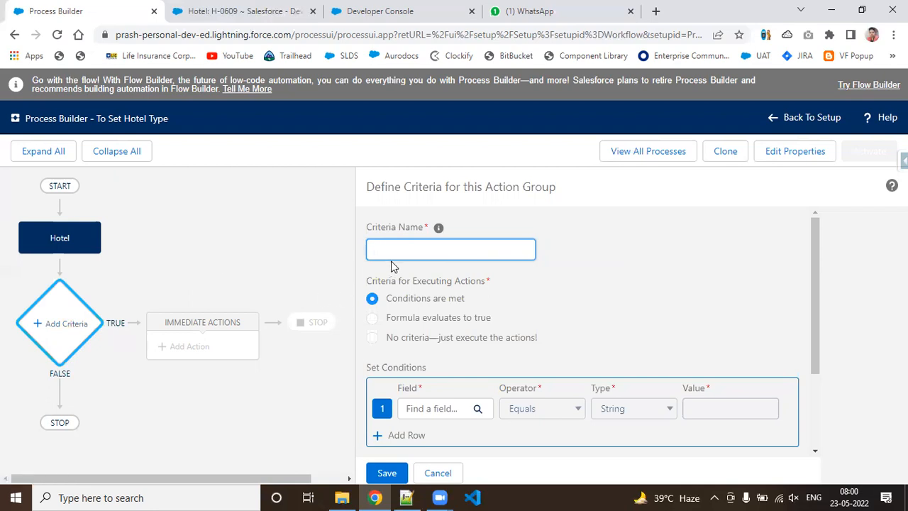
text(No of rooms < 10)
drag(816, 250, 817, 304)
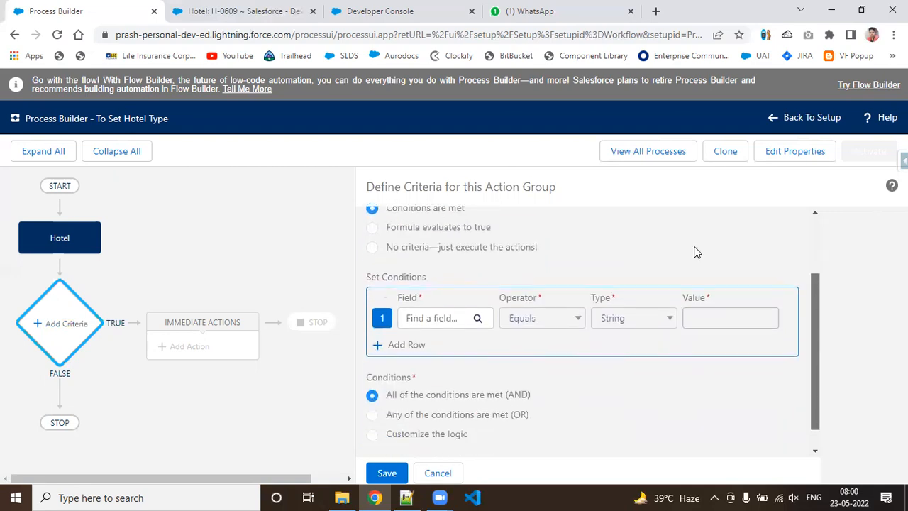
drag(815, 338, 814, 319)
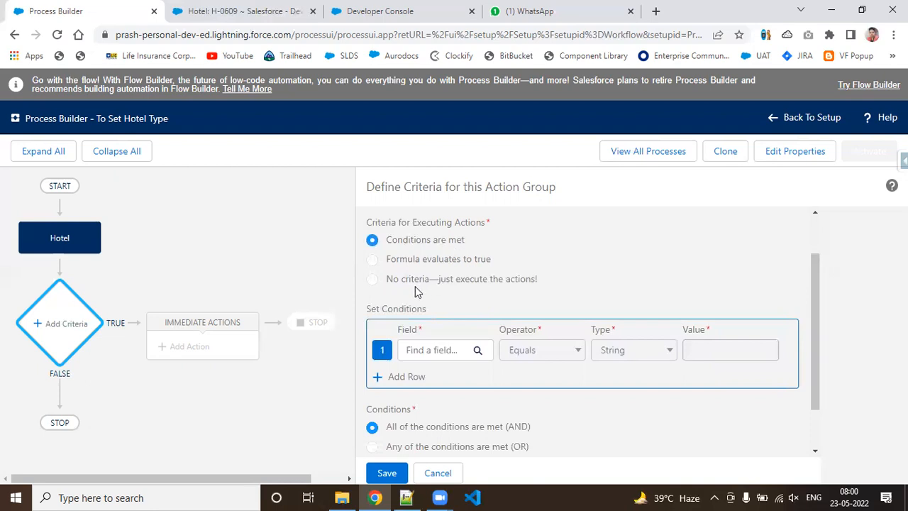
click(374, 280)
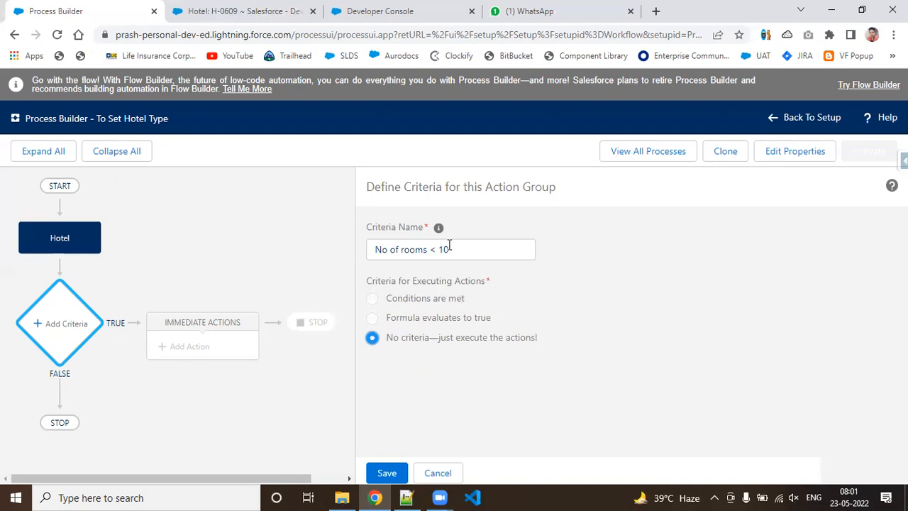
click(402, 250)
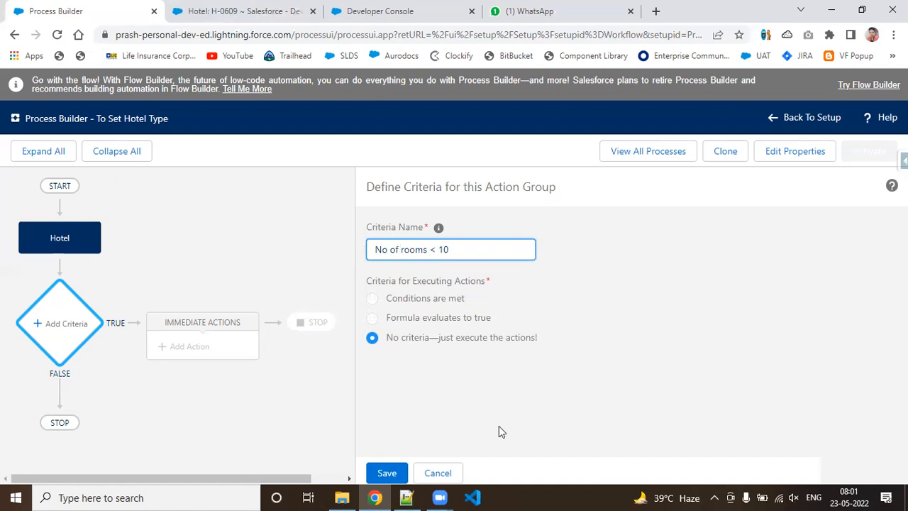
click(411, 301)
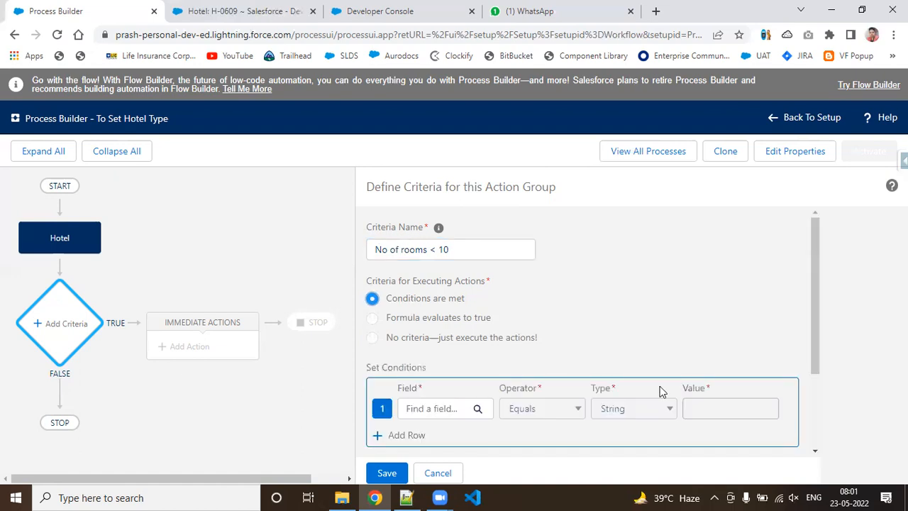
Step: Start choosing a field for the first condition, and check the exact name of the room-count field on the open hotel record
drag(816, 293, 823, 370)
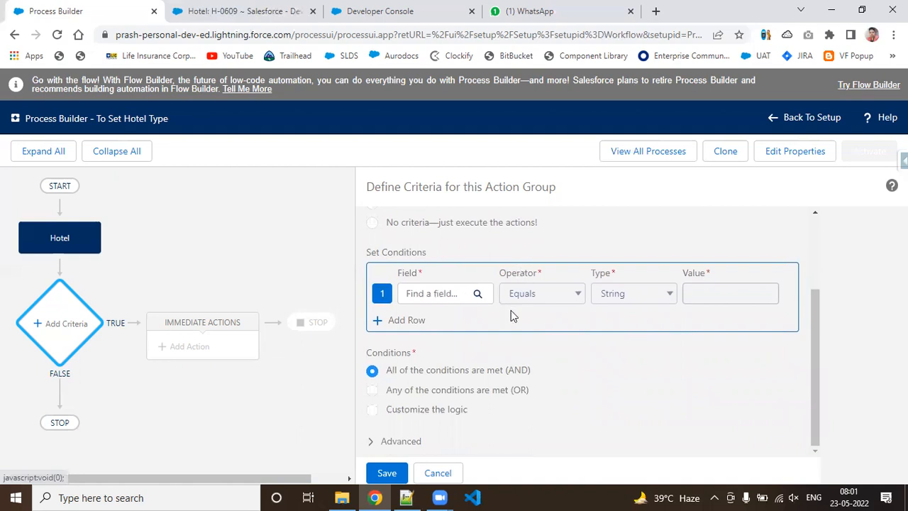
click(435, 292)
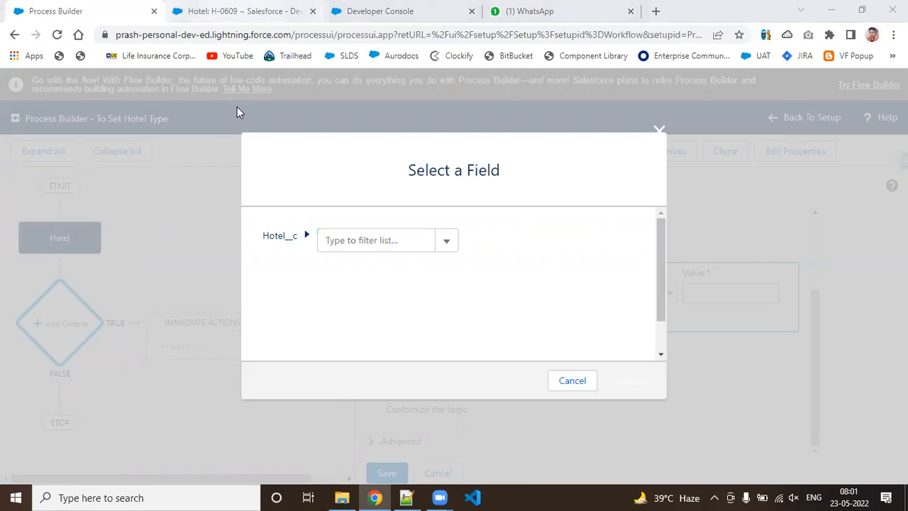
click(242, 11)
scroll(433, 179, up, 4)
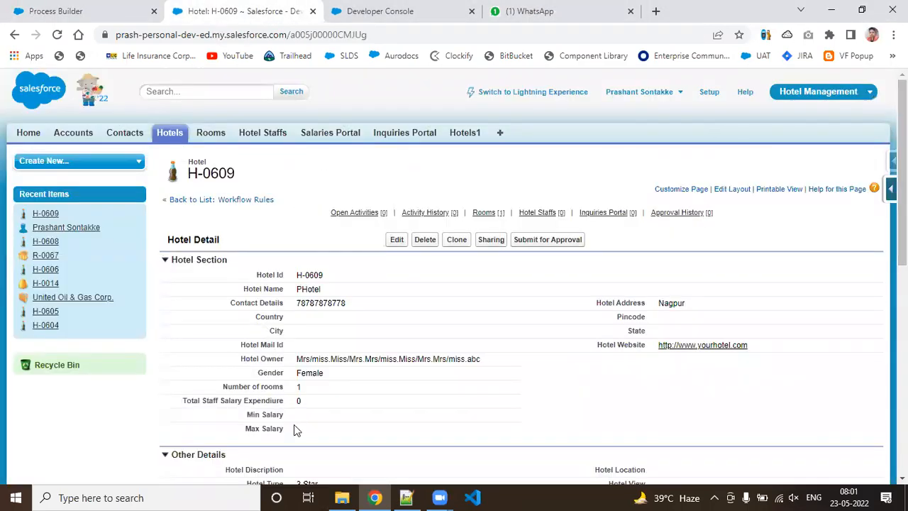
drag(222, 390, 306, 389)
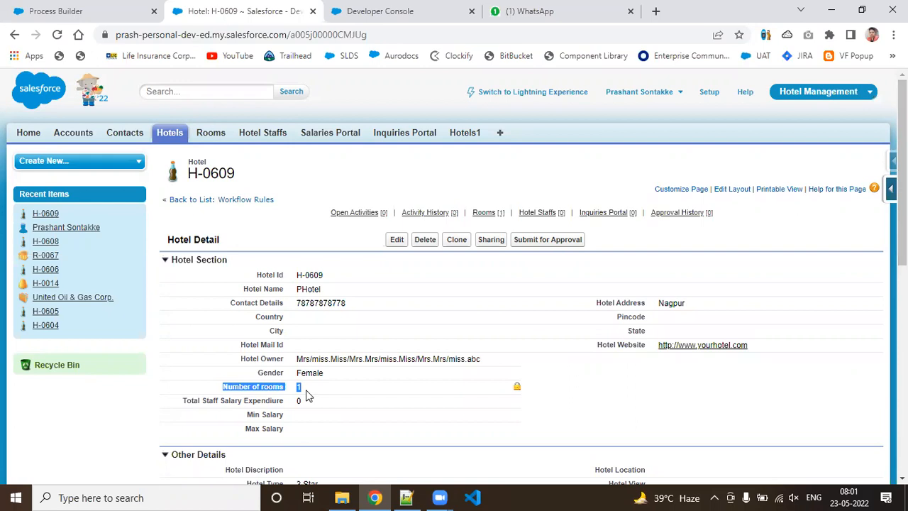
click(110, 9)
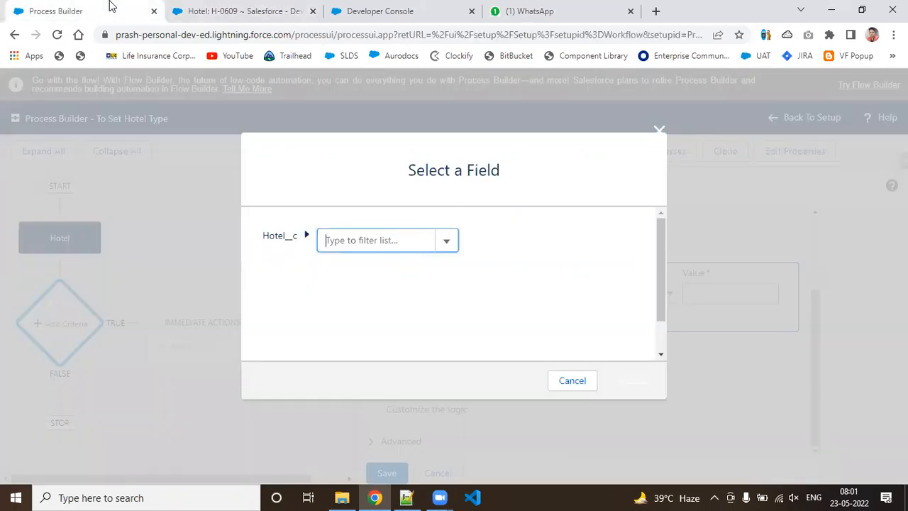
Step: Filter the Hotel fields by "room" and choose Number of rooms as the first condition's field
text(no o)
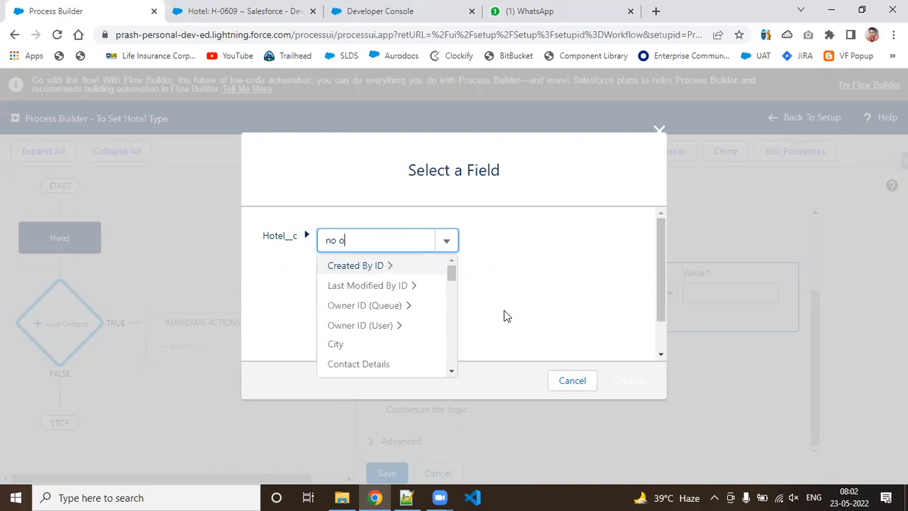
key(BackSpace)
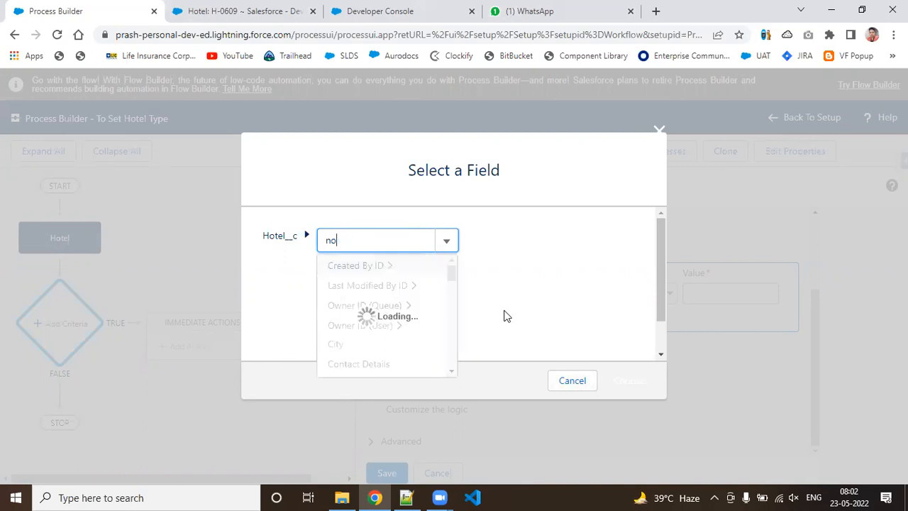
key(BackSpace)
key(BackSpace)
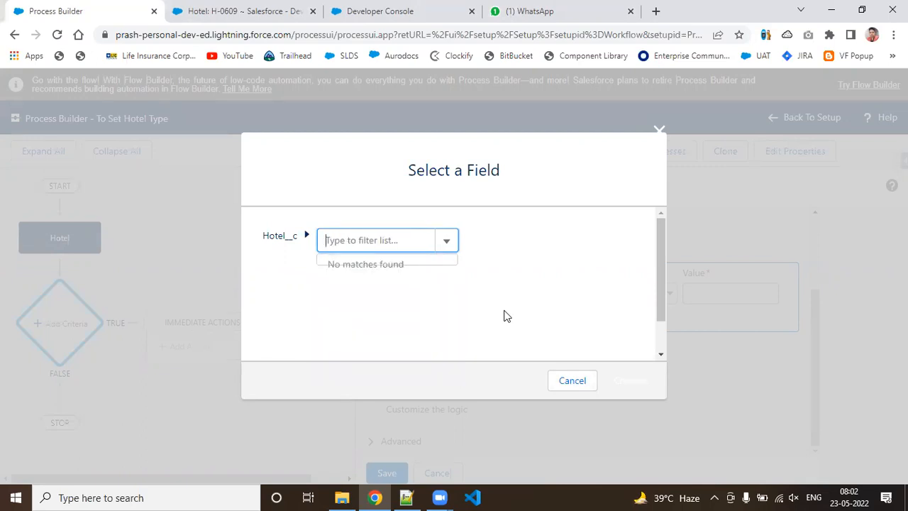
text(room)
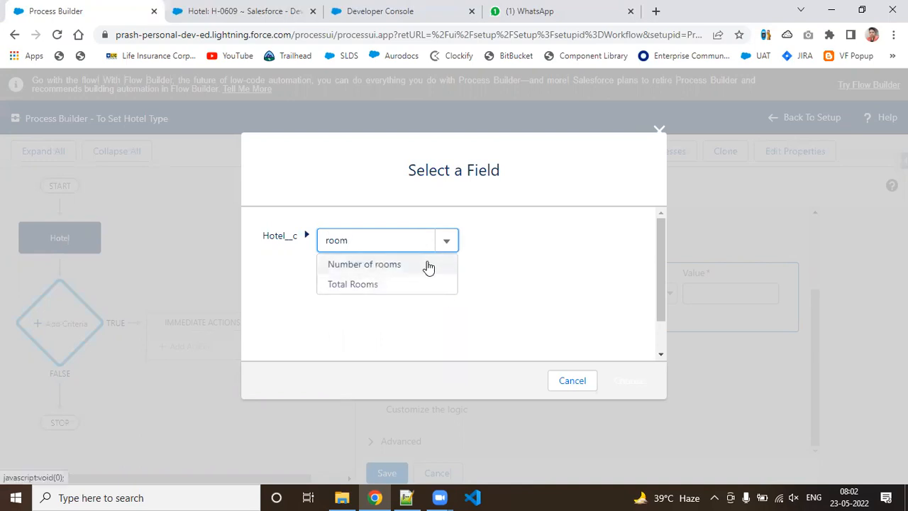
click(255, 11)
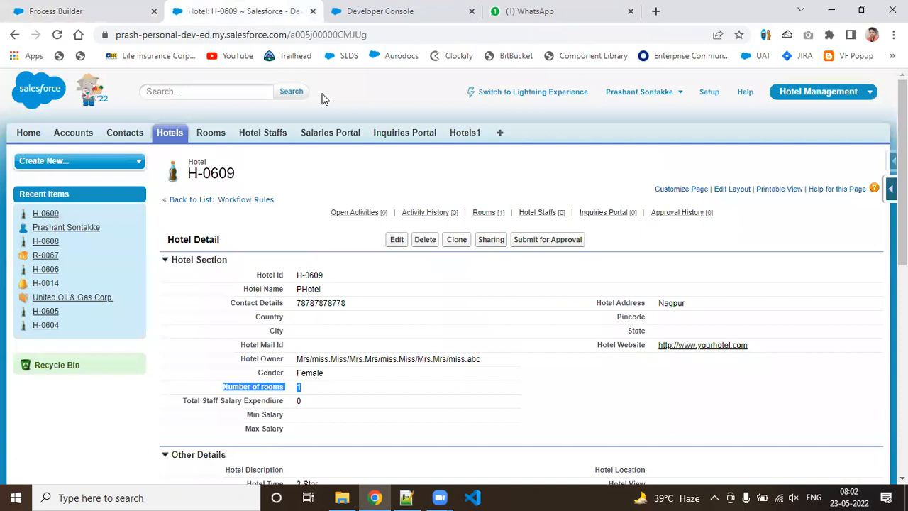
click(109, 13)
click(360, 271)
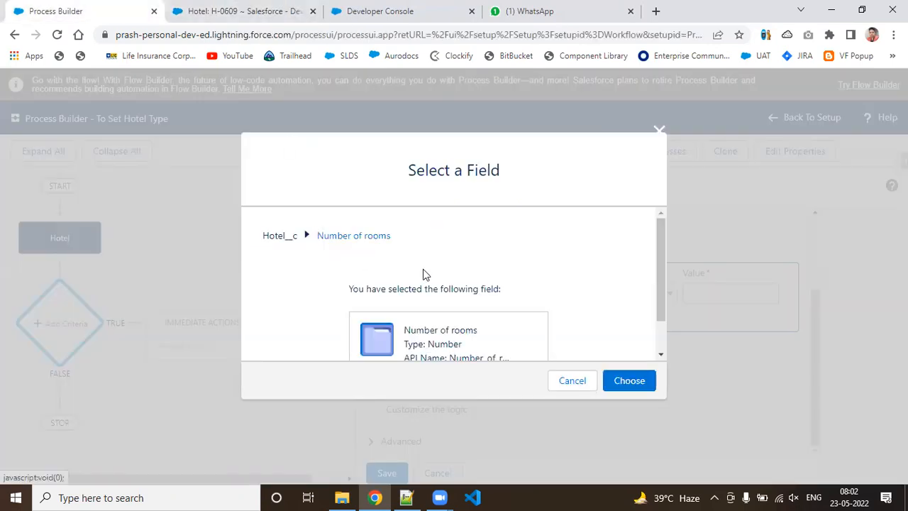
scroll(673, 357, down, 2)
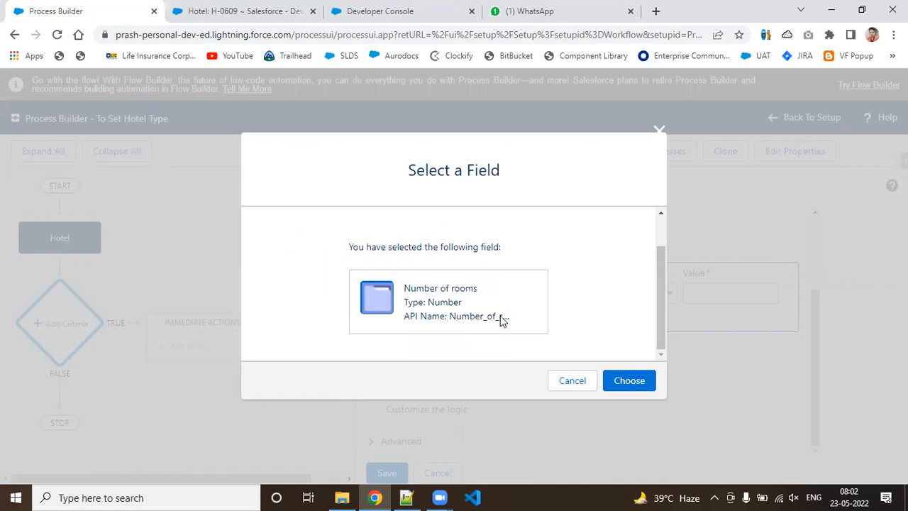
click(645, 390)
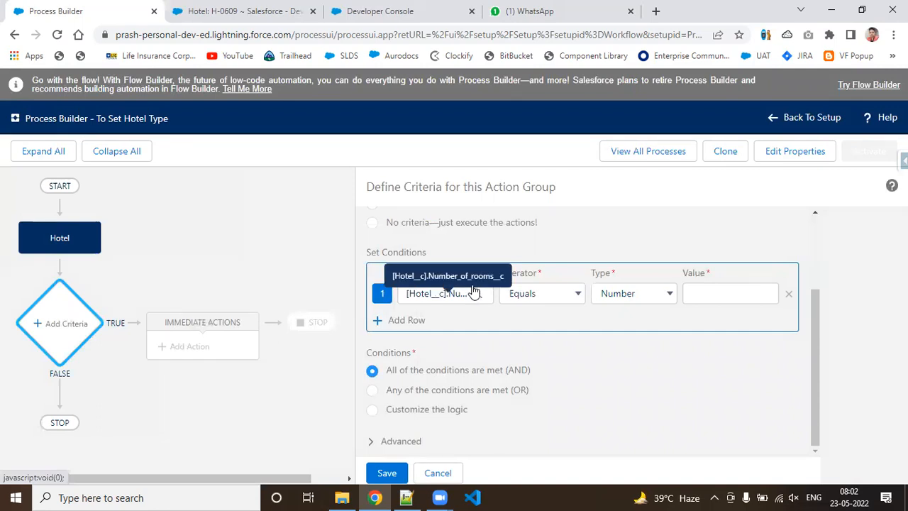
Step: Set the Number of rooms condition to the "Less than" operator with a value of 10
click(575, 293)
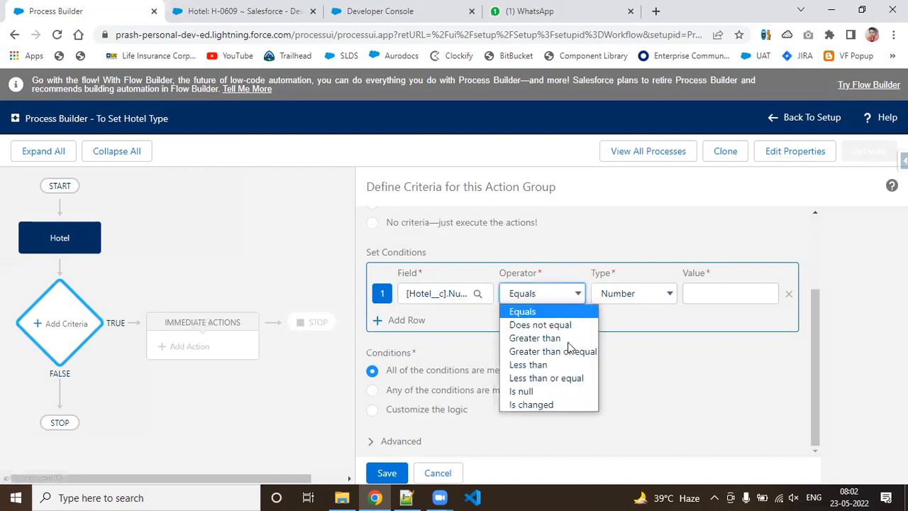
click(565, 365)
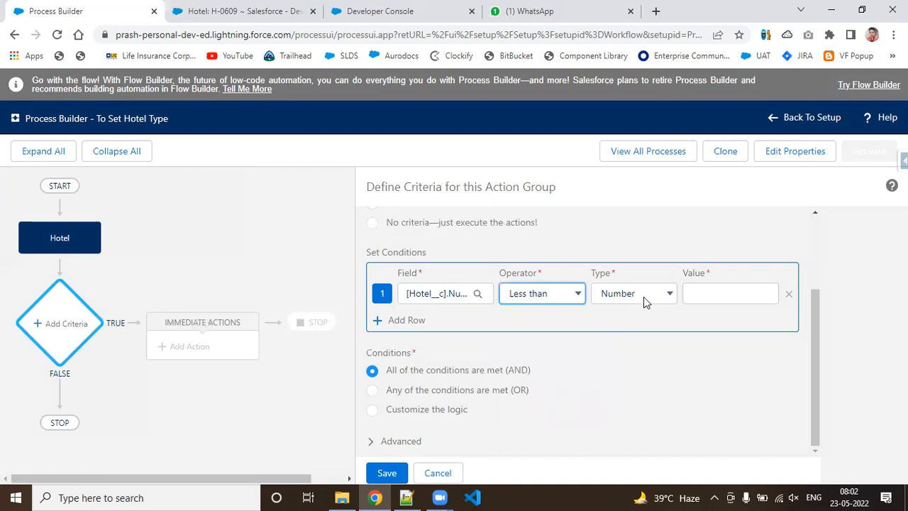
click(716, 295)
text(10)
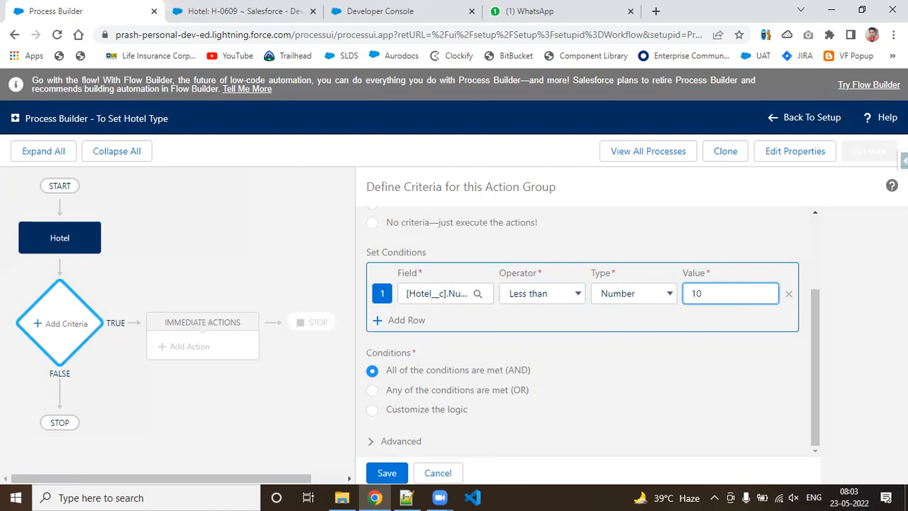
key(Tab)
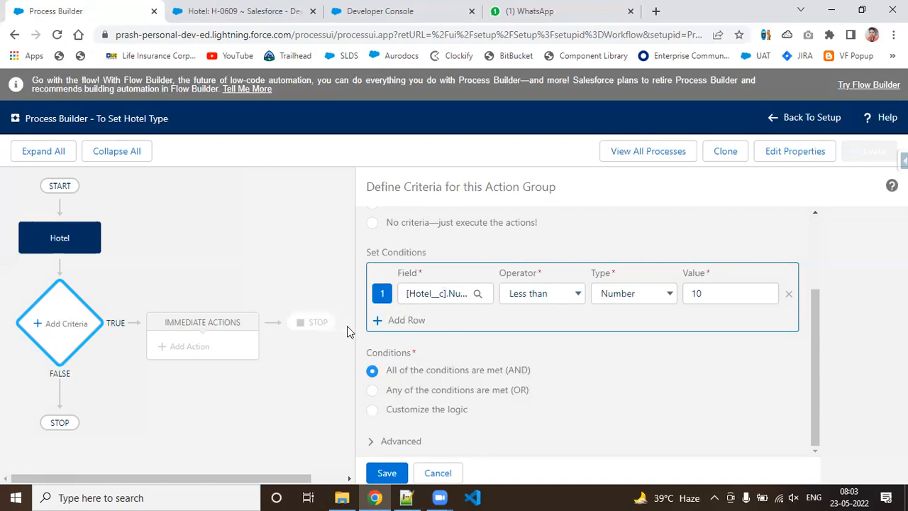
Step: Add a second condition row that uses the Hotel field "Parking Available ?"
click(377, 323)
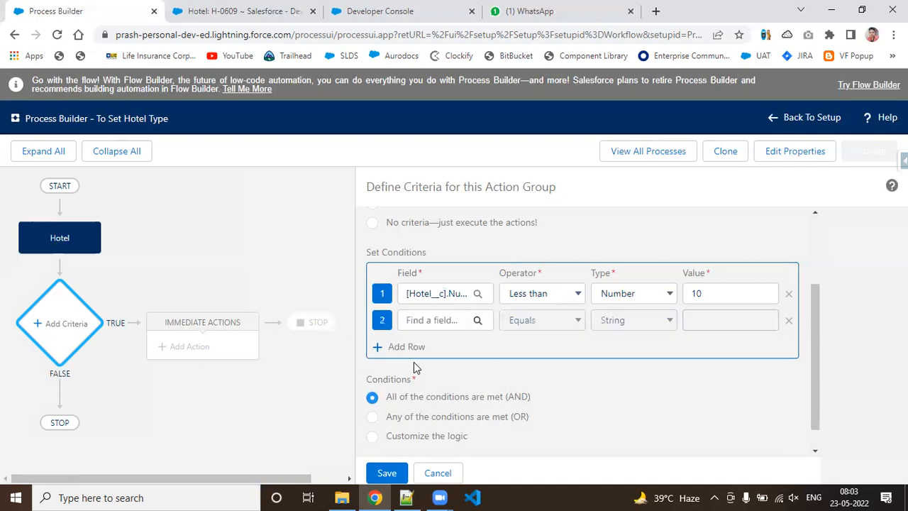
click(438, 321)
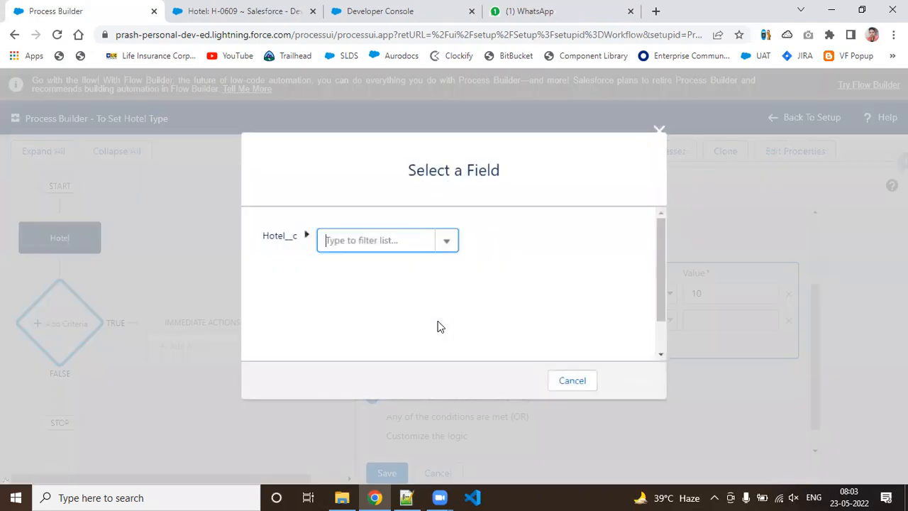
text(parki)
click(376, 267)
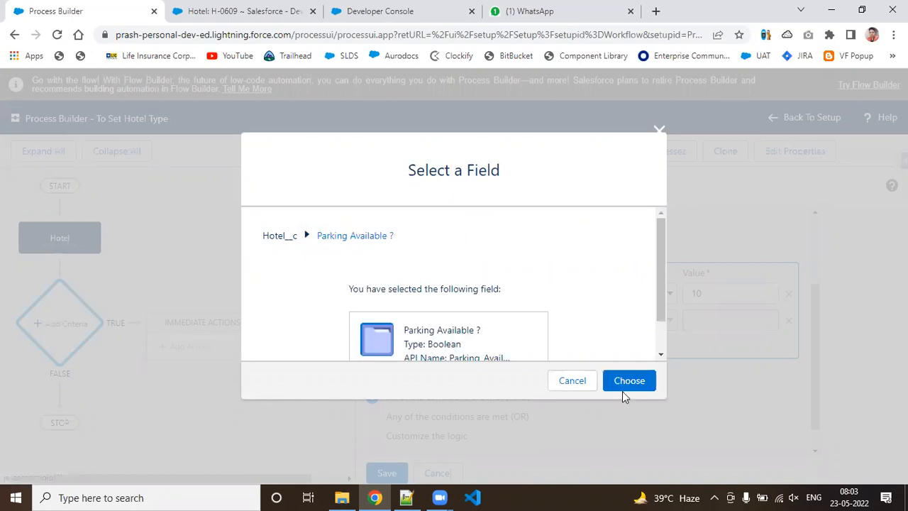
click(625, 381)
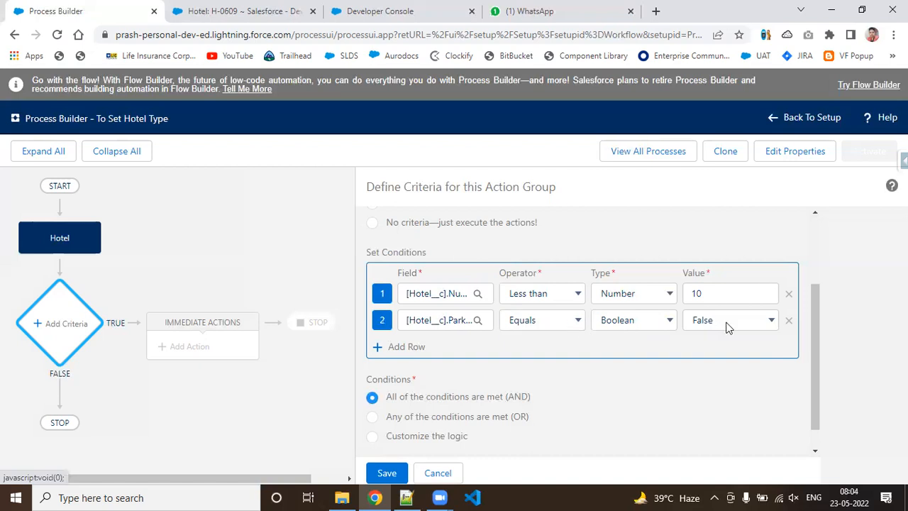
Step: Add a third condition row that uses the Hotel field "Restaurent Available ?"
click(379, 350)
click(425, 349)
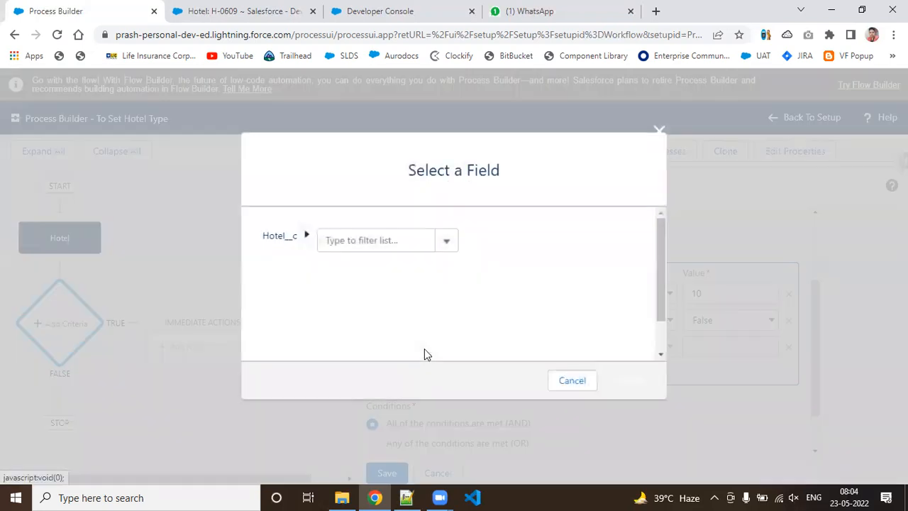
text(resta)
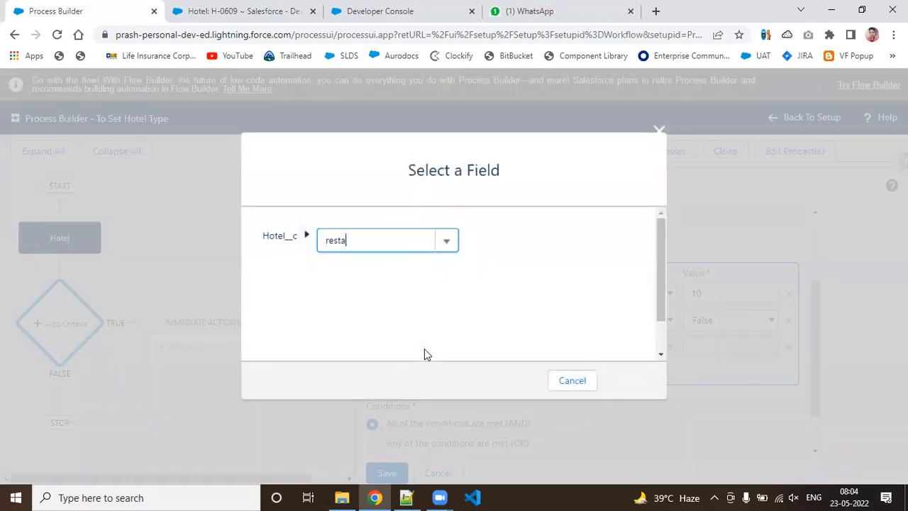
click(395, 267)
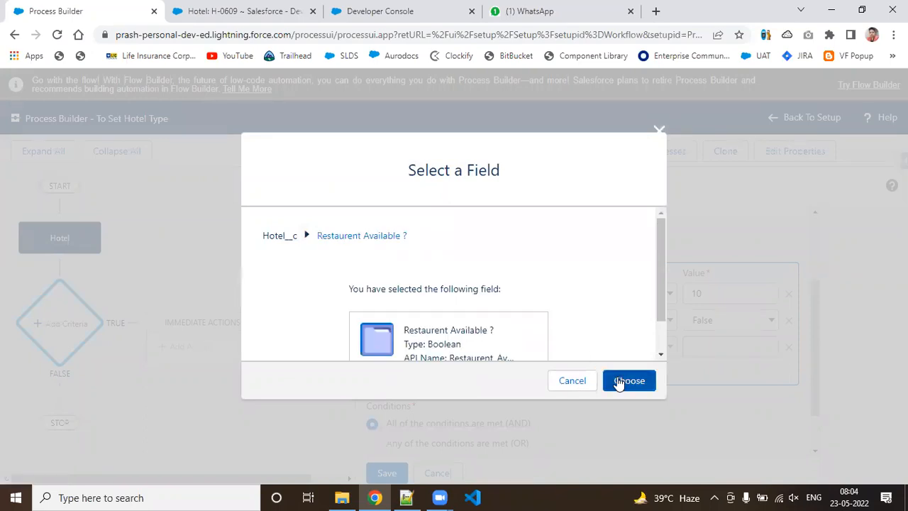
click(618, 382)
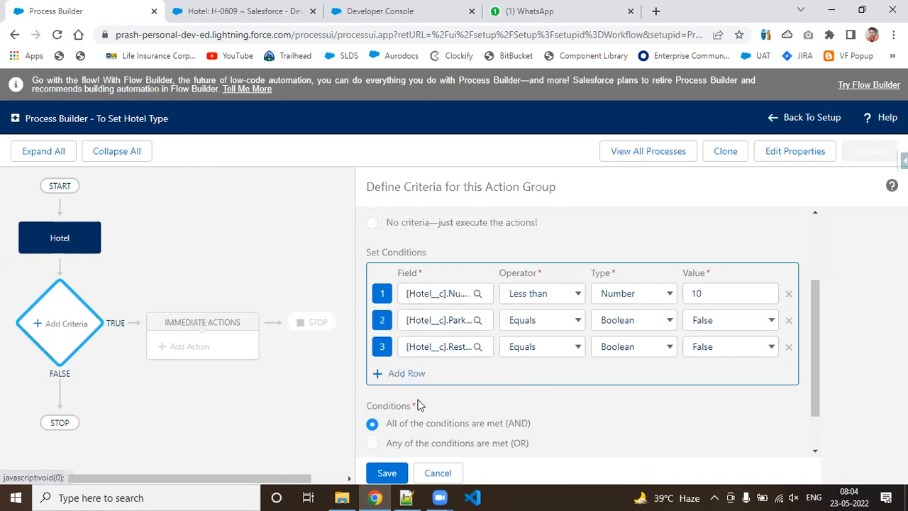
Step: Check the advanced option for executing actions only when specified changes are made, and save the criteria with all conditions combined by AND
scroll(817, 347, down, 1)
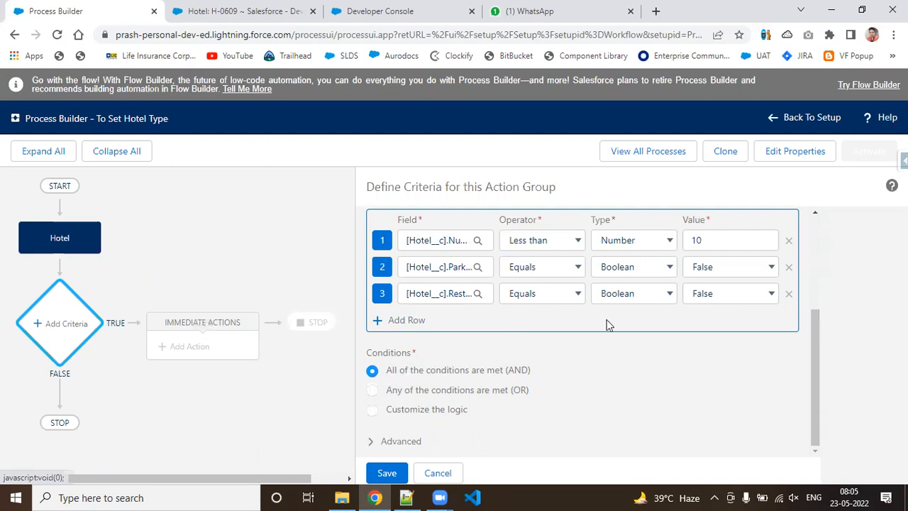
click(371, 442)
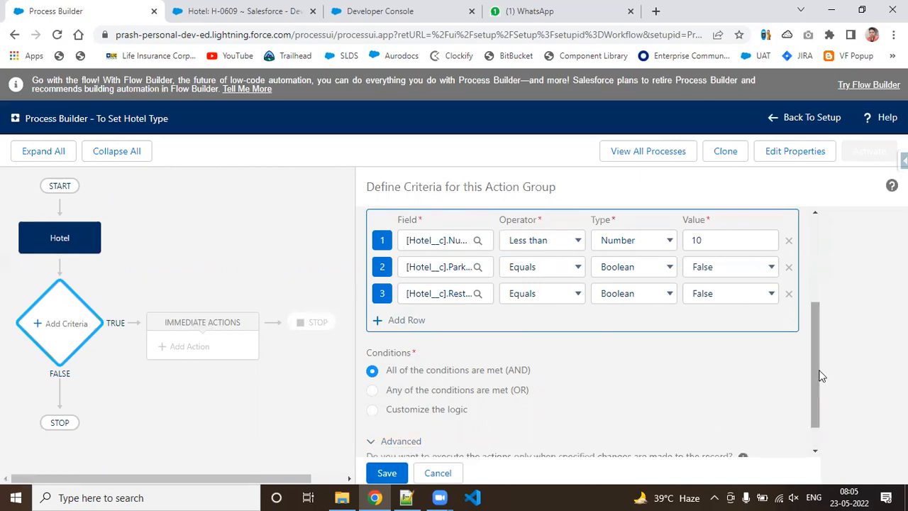
drag(821, 376, 816, 408)
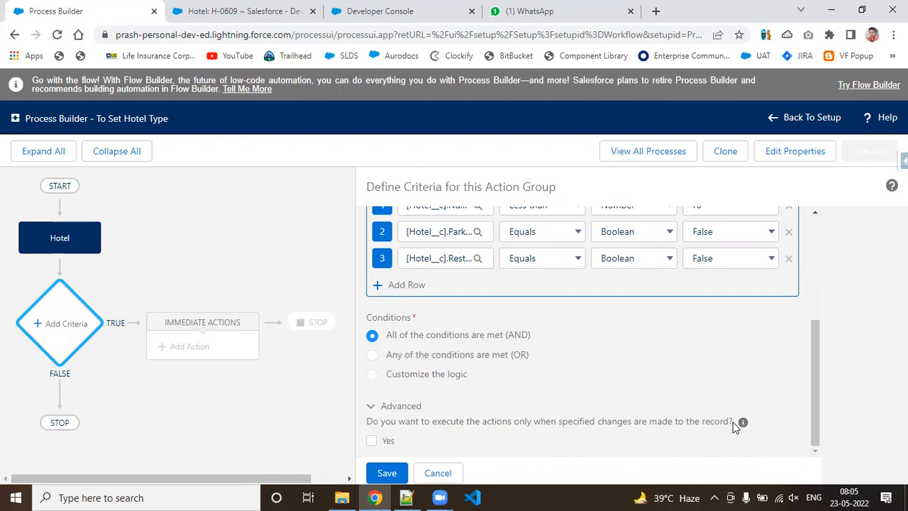
click(369, 410)
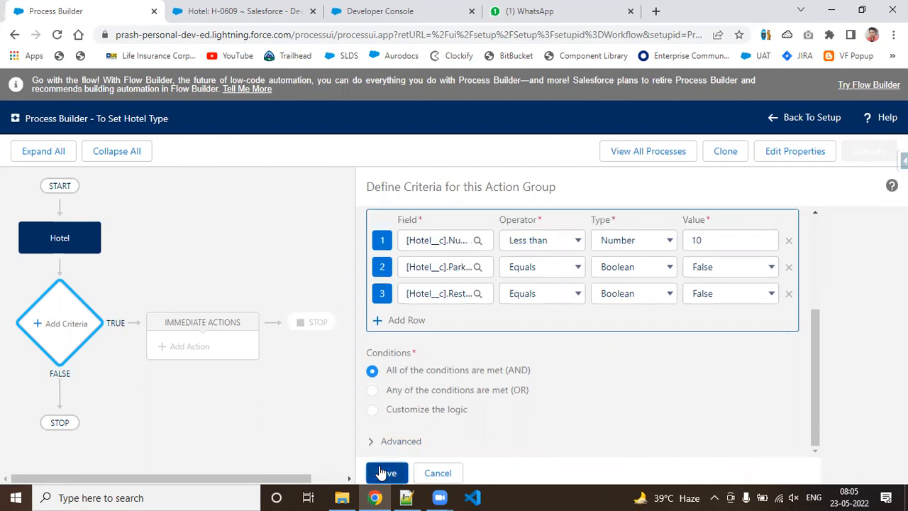
click(384, 473)
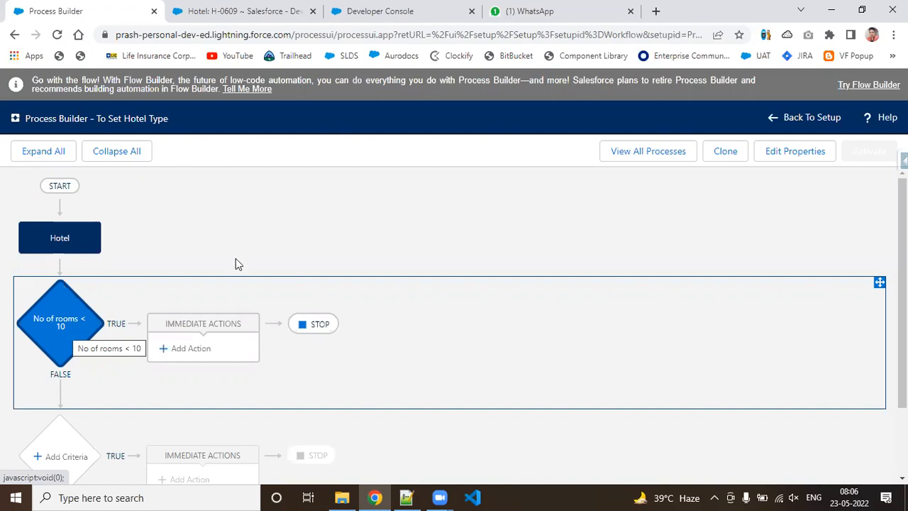
Step: Rename the saved room-count criteria as "No of rooms < 10 & Park & Rest available is false" and save it
scroll(454, 320, down, 1)
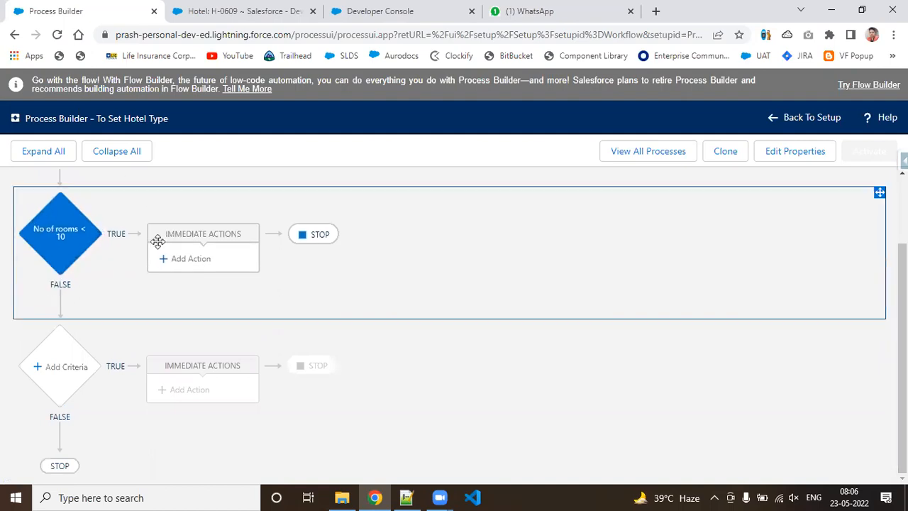
click(61, 245)
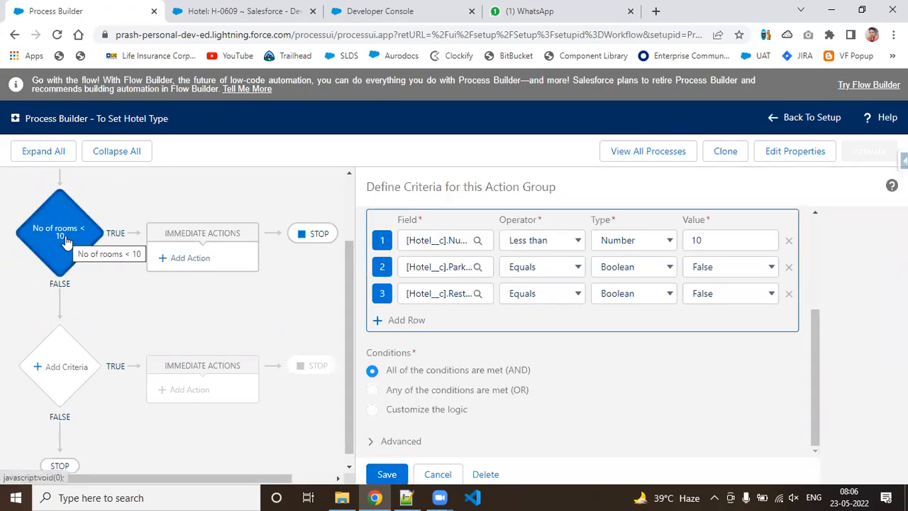
drag(815, 368, 820, 210)
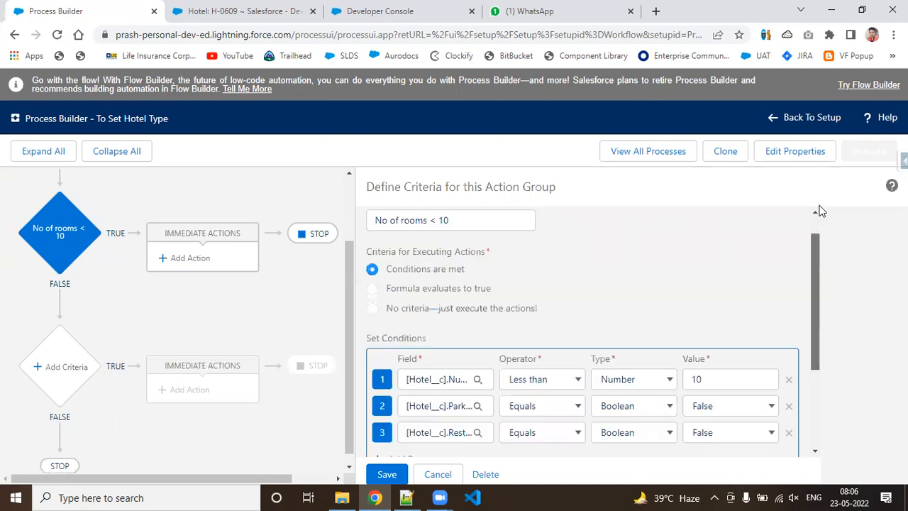
click(816, 212)
click(475, 250)
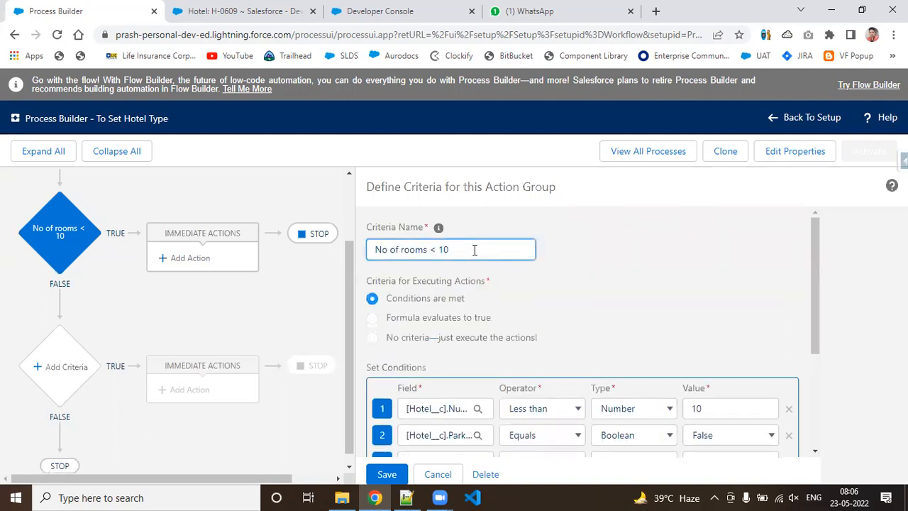
text(& PPark)
click(472, 249)
key(BackSpace)
text(& Rest ava)
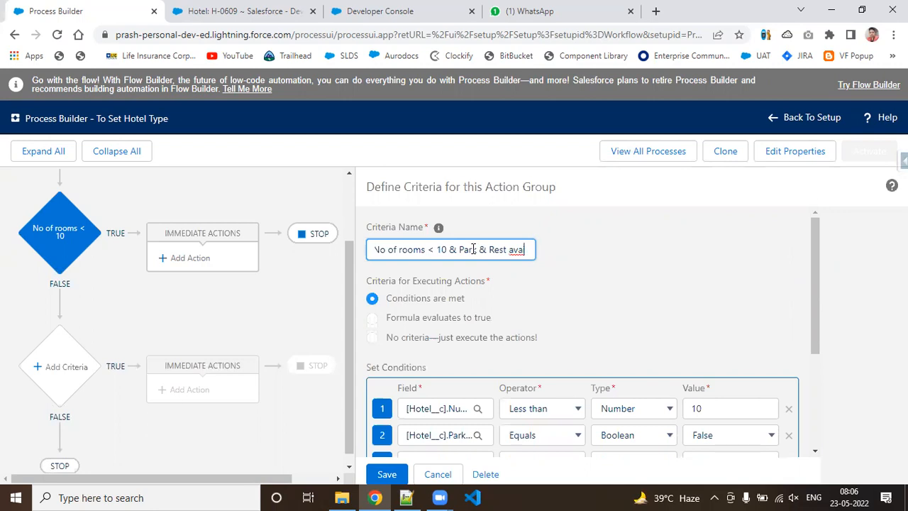
text(ilable)
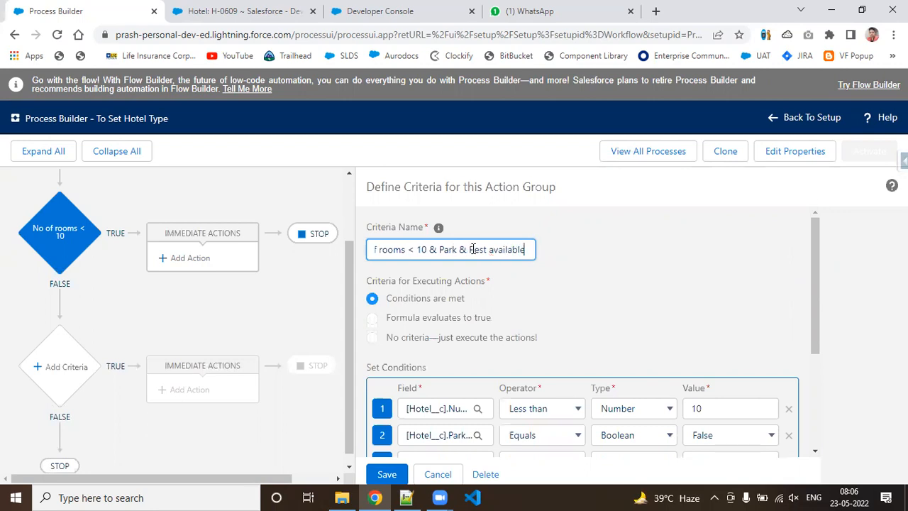
text( is false)
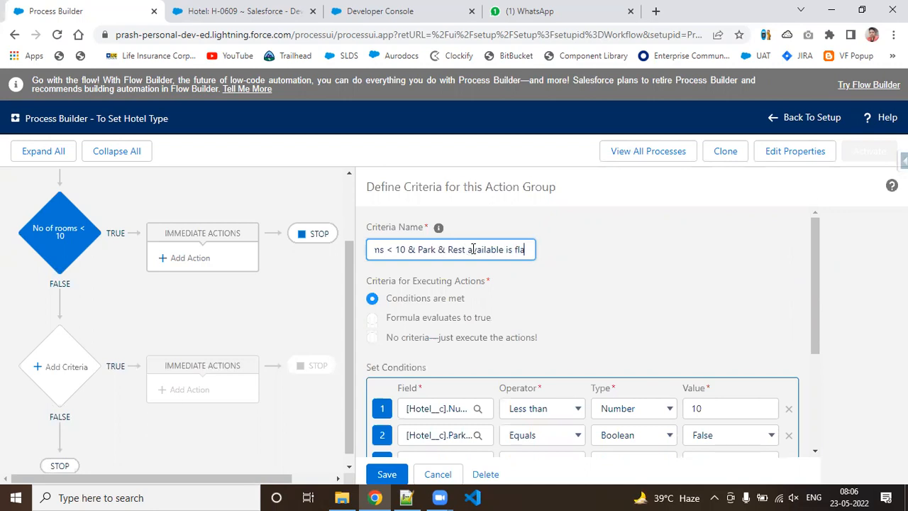
click(758, 262)
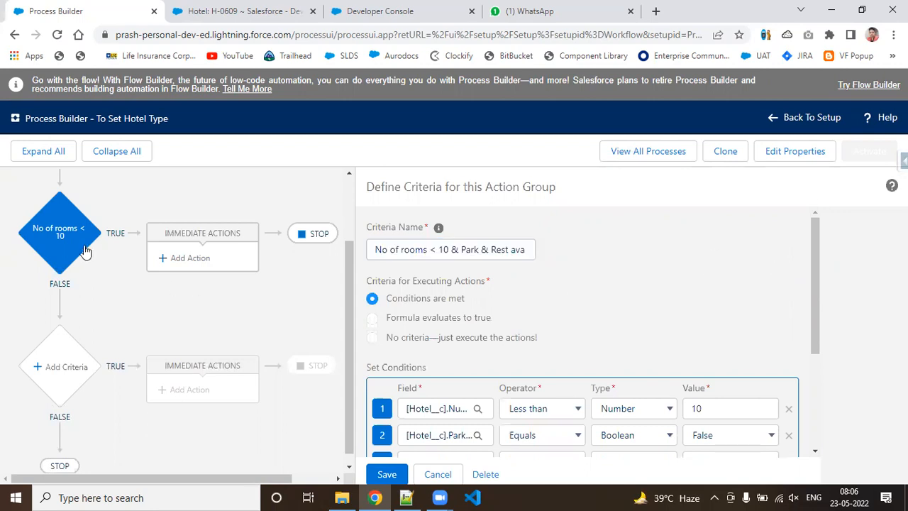
scroll(816, 333, down, 3)
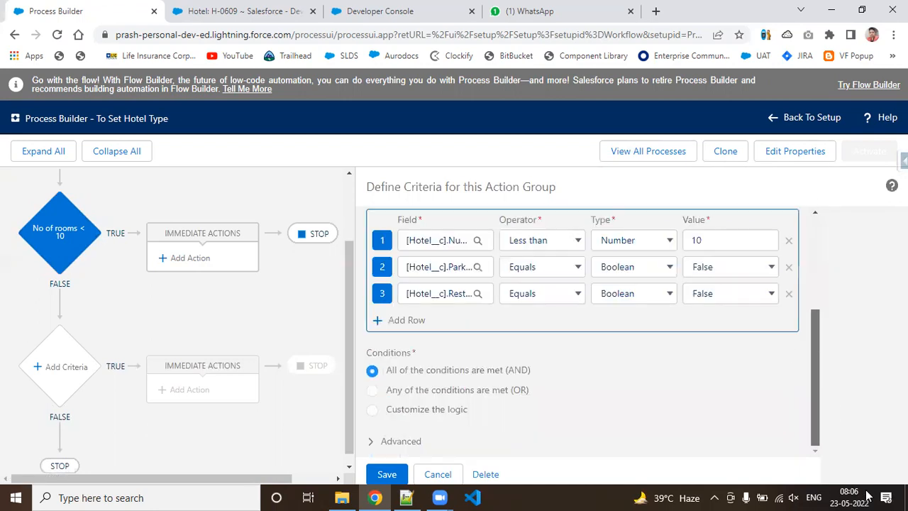
click(392, 480)
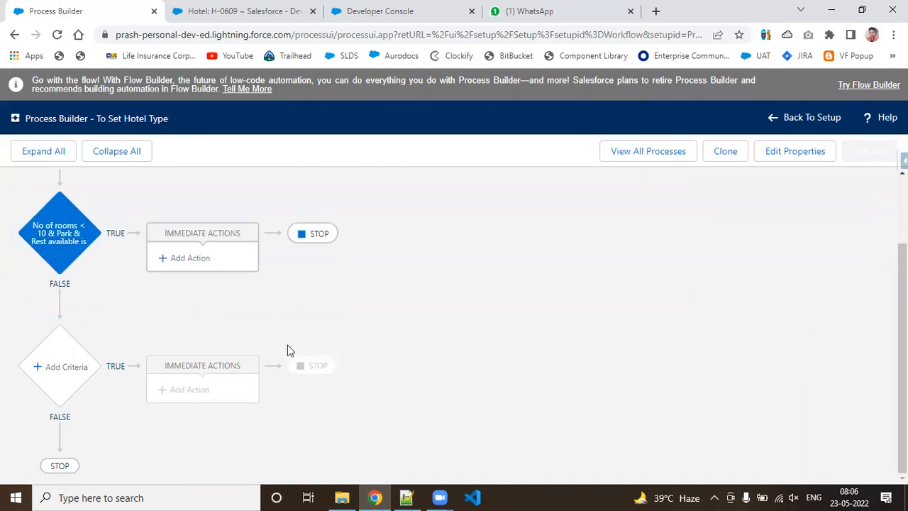
Step: Add an immediate action to the room-count criteria, set its action type to Update Records, and try to save it
click(179, 260)
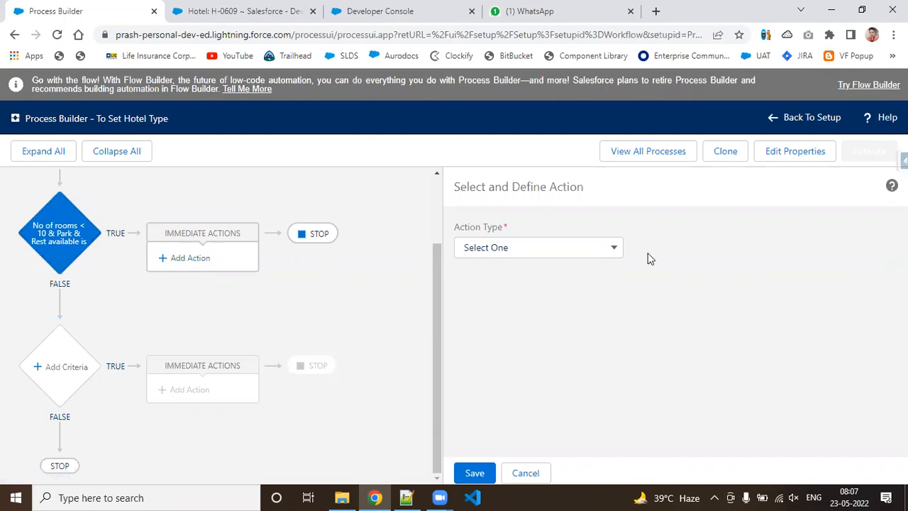
click(610, 247)
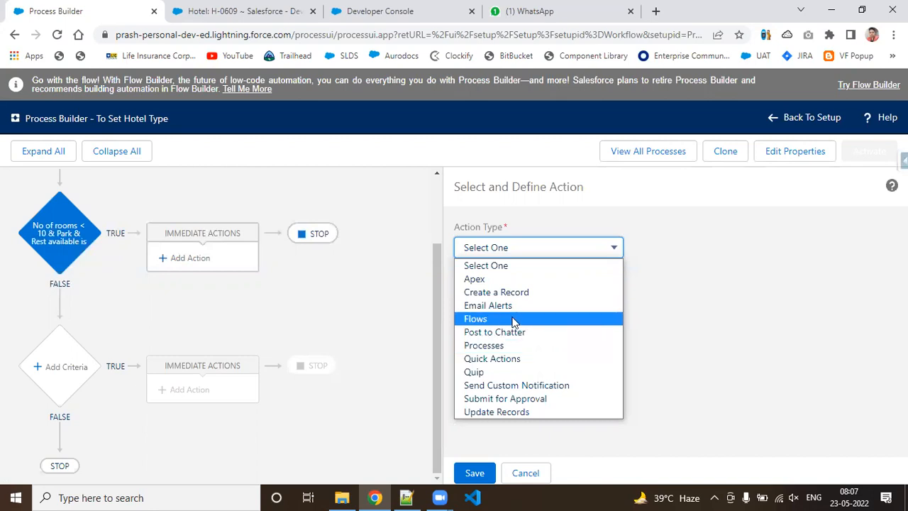
click(697, 291)
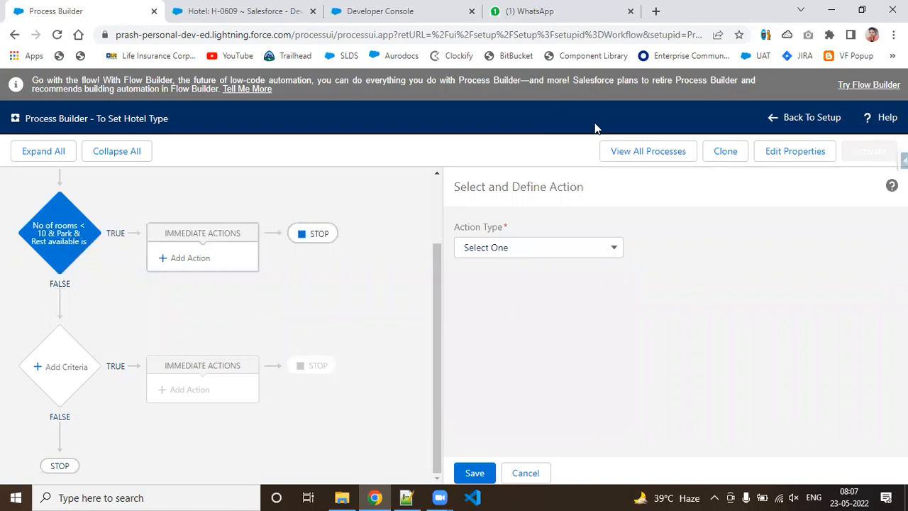
click(612, 246)
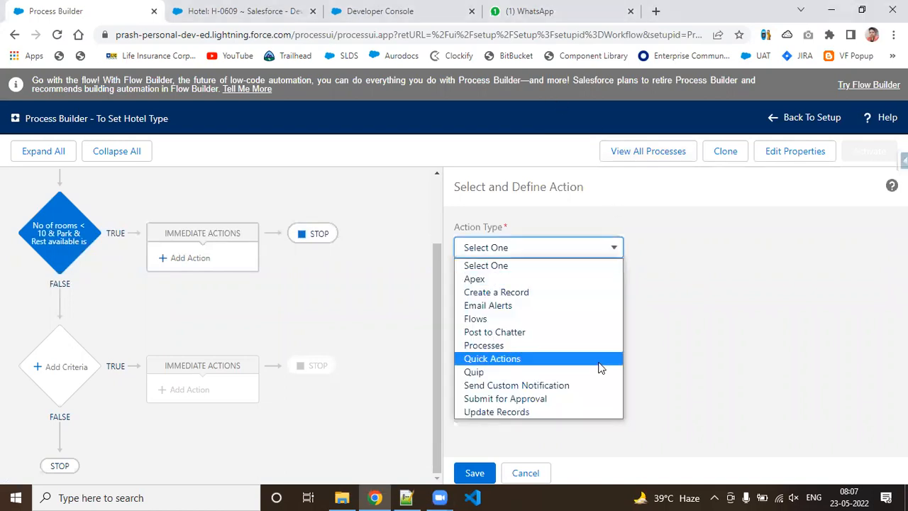
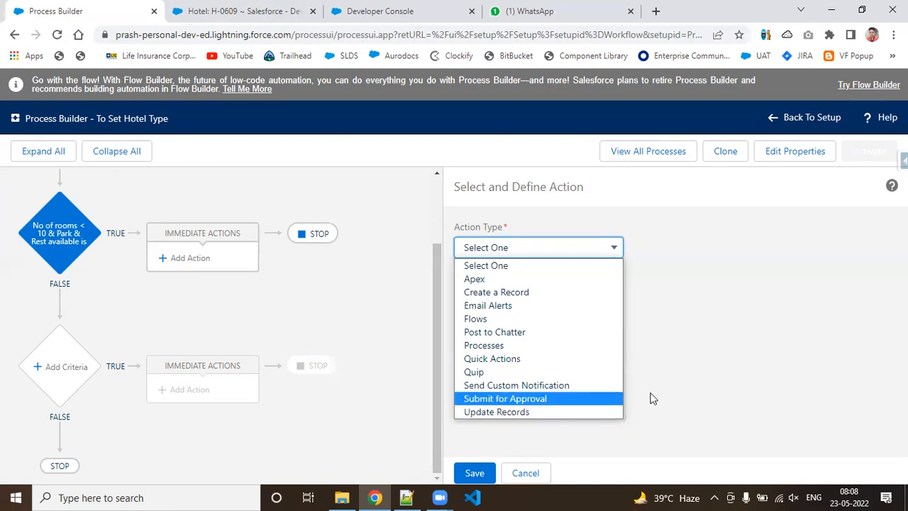
click(599, 413)
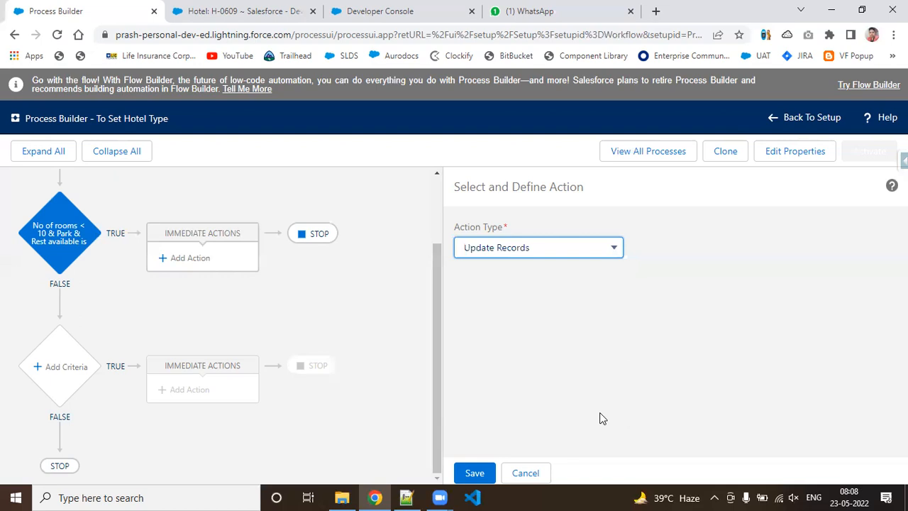
click(469, 474)
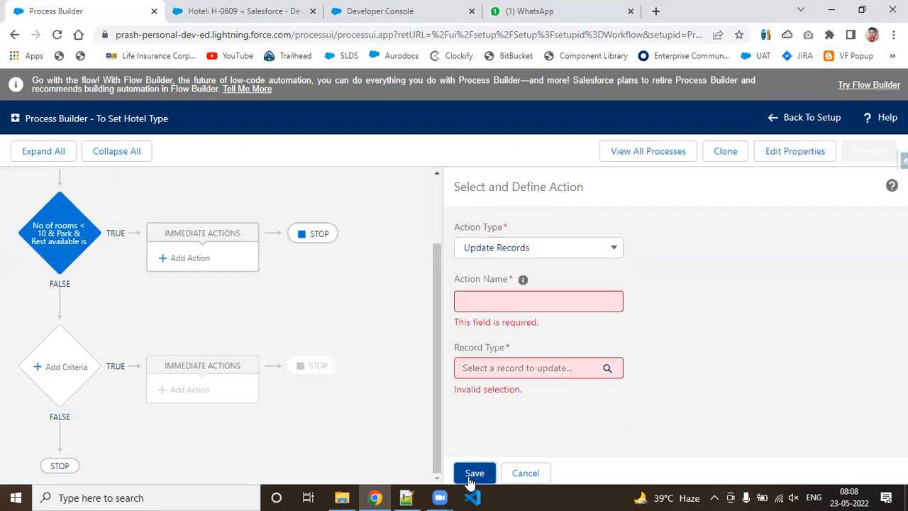
Step: Name the update action "Hotel type as 3 star"
click(536, 298)
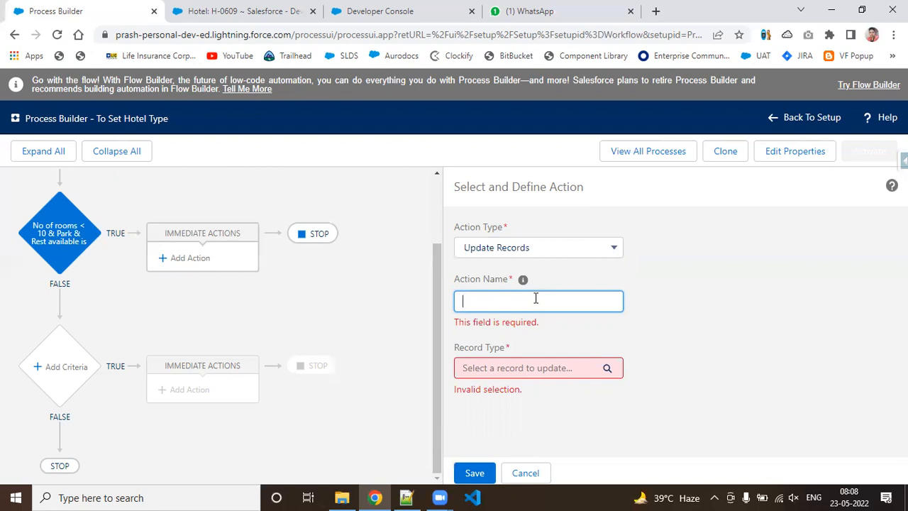
text(Hotel type as 3 star)
click(677, 338)
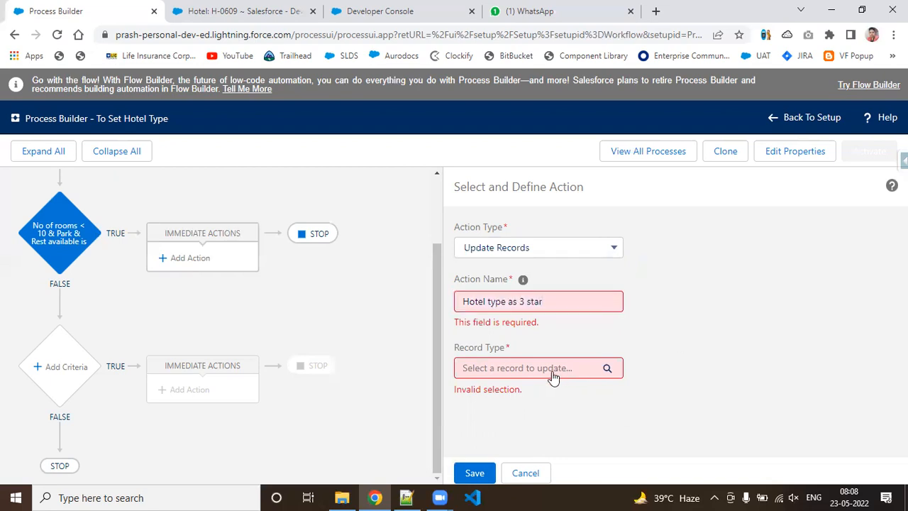
click(721, 291)
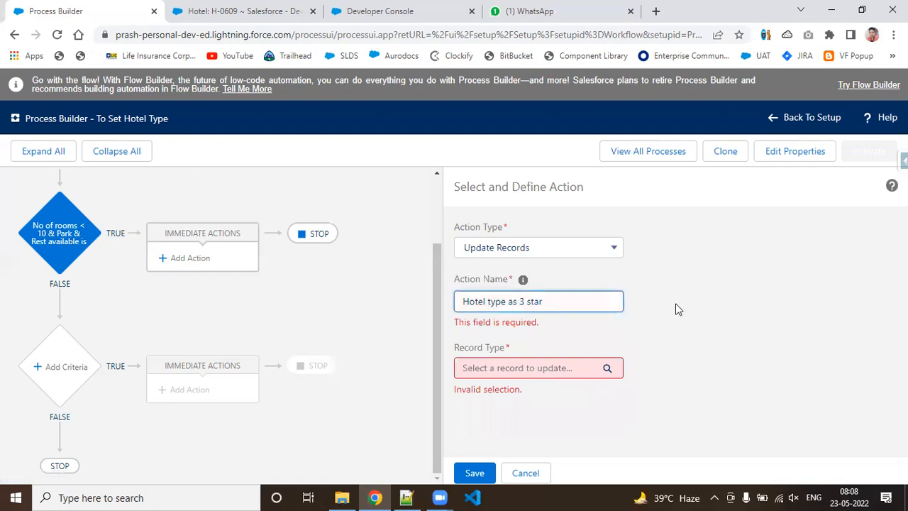
Step: Set the action to update the Hotel__c record that started the process
click(506, 369)
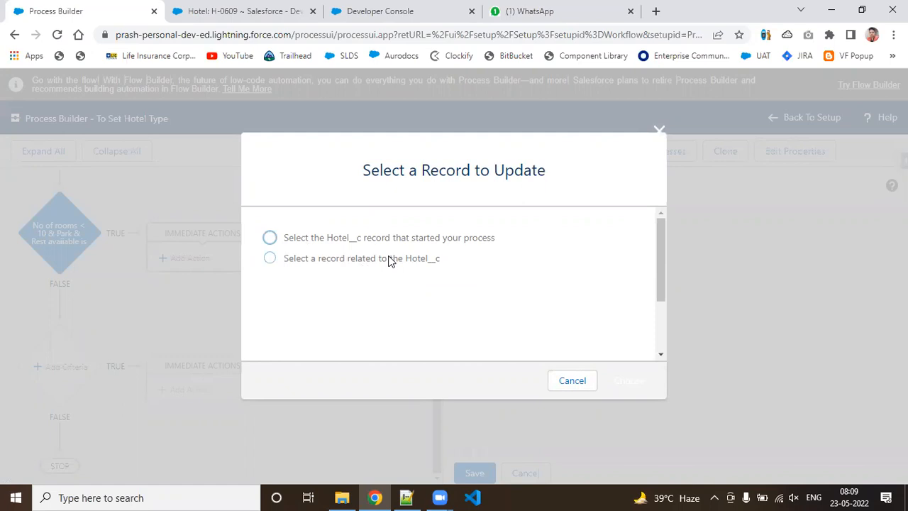
click(269, 238)
click(633, 388)
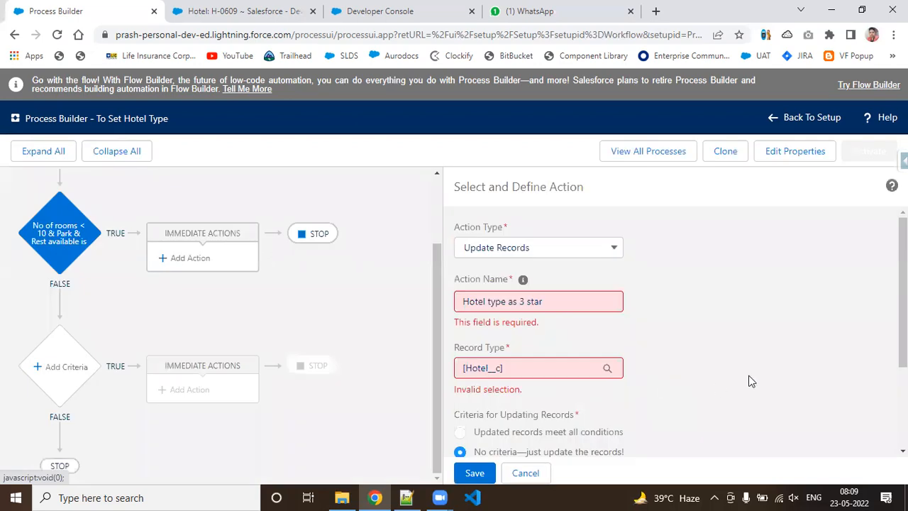
Step: Review the update action's settings and reselect Update Records as its action type
scroll(674, 334, down, 2)
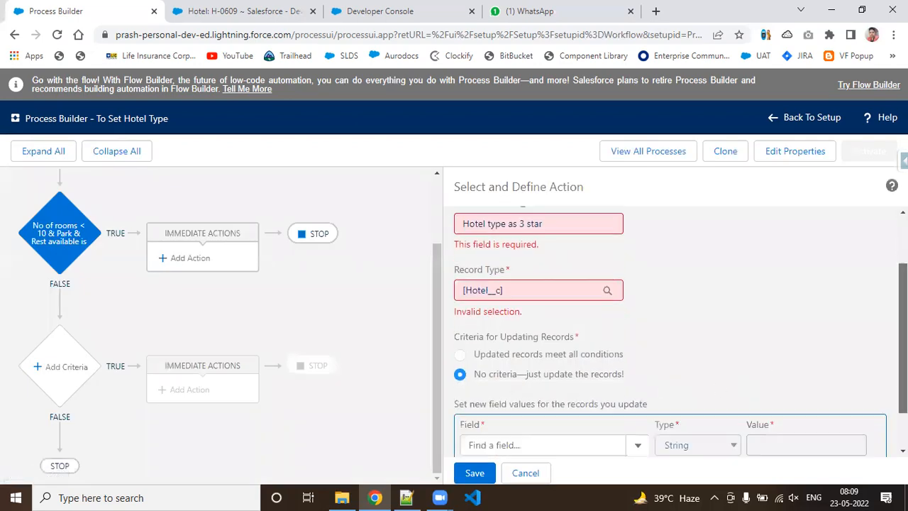
scroll(553, 305, up, 2)
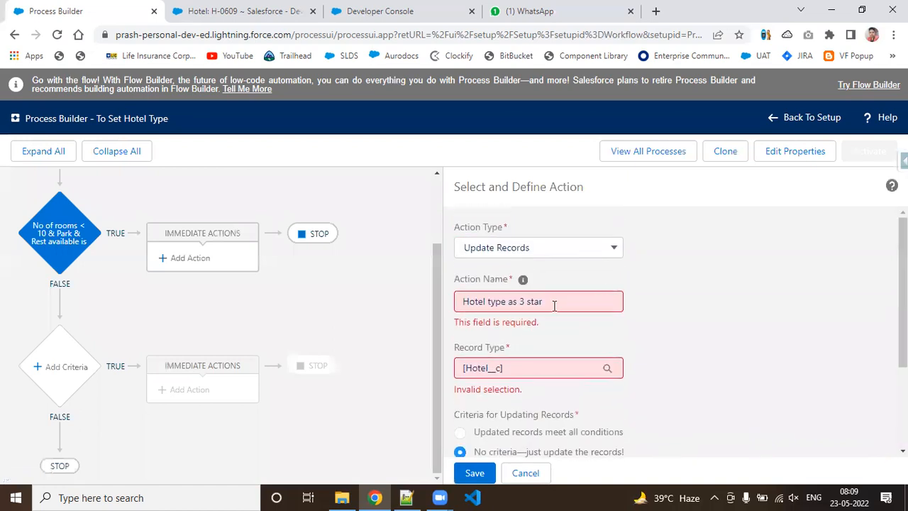
mouse_move(523, 284)
click(570, 247)
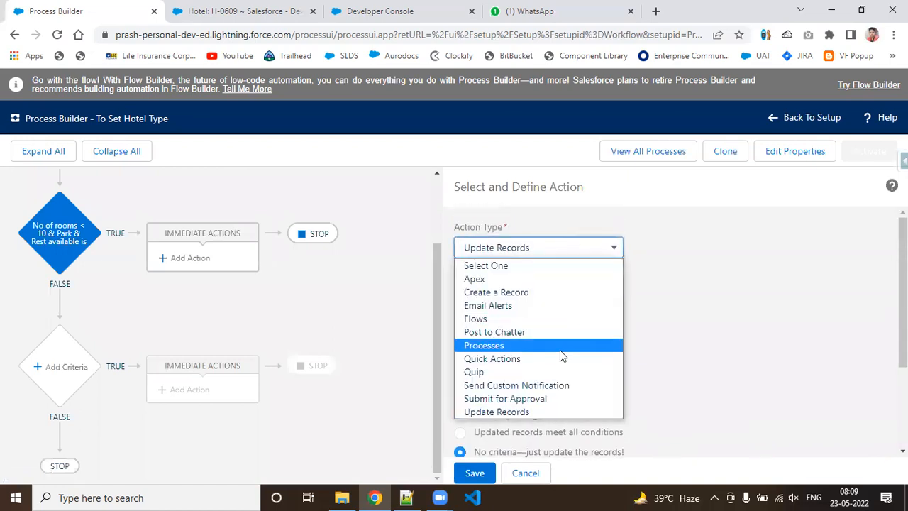
click(553, 412)
click(603, 306)
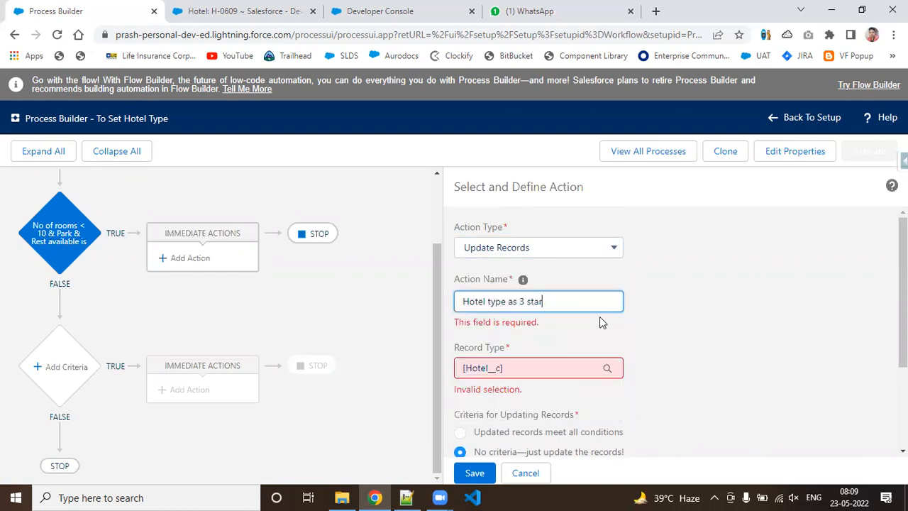
Step: Clear the name "Hotel type as 3 star" from the update action
key(BackSpace)
key(BackSpace)
key(BackSpace)
key(BackSpace)
key(BackSpace)
key(BackSpace)
key(BackSpace)
key(BackSpace)
key(BackSpace)
key(BackSpace)
key(BackSpace)
key(BackSpace)
key(BackSpace)
key(BackSpace)
key(BackSpace)
key(BackSpace)
key(BackSpace)
key(BackSpace)
key(BackSpace)
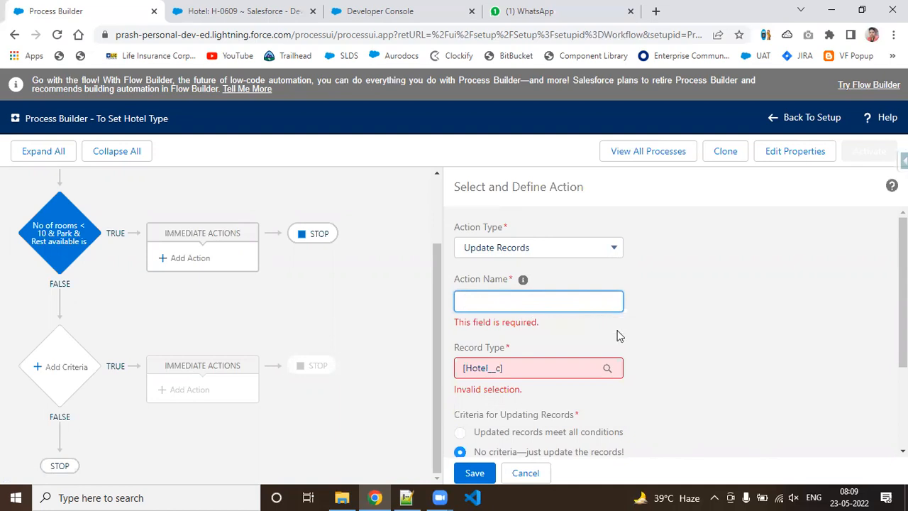
Step: Reselect the Hotel__c record that started the process as the record to update
click(574, 376)
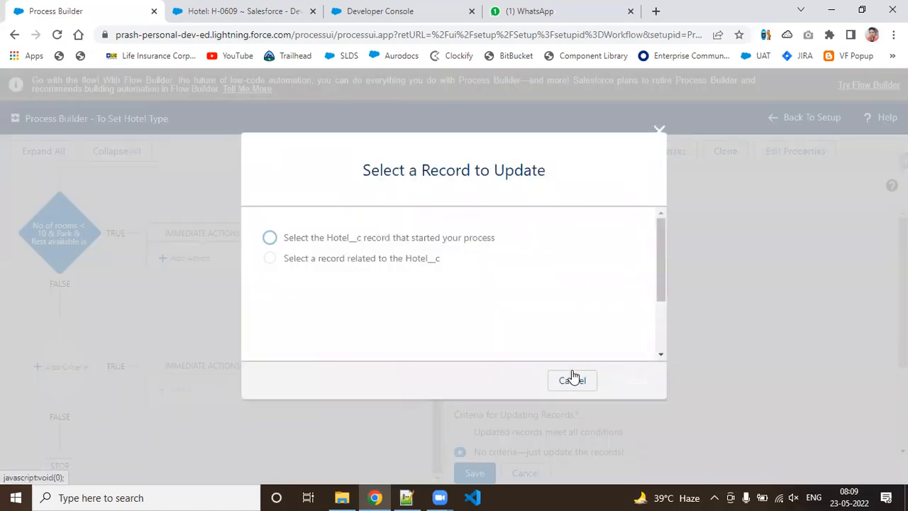
click(580, 380)
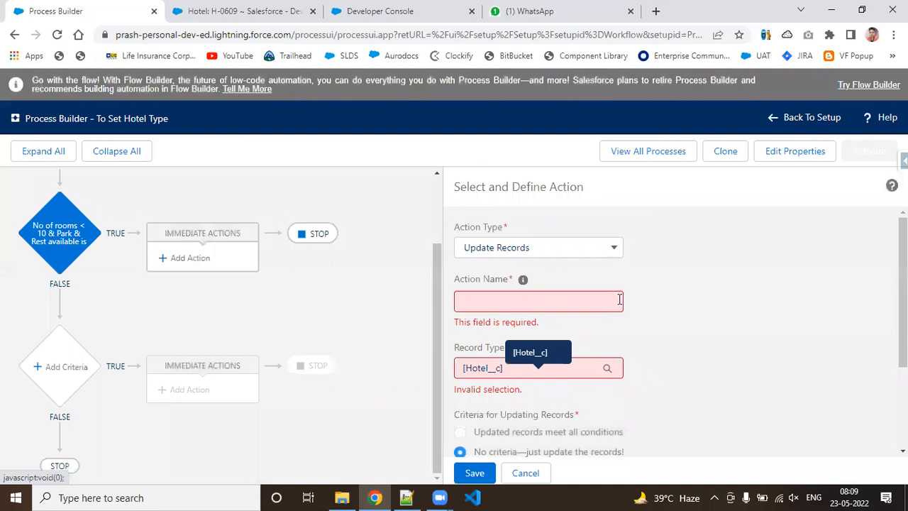
click(565, 370)
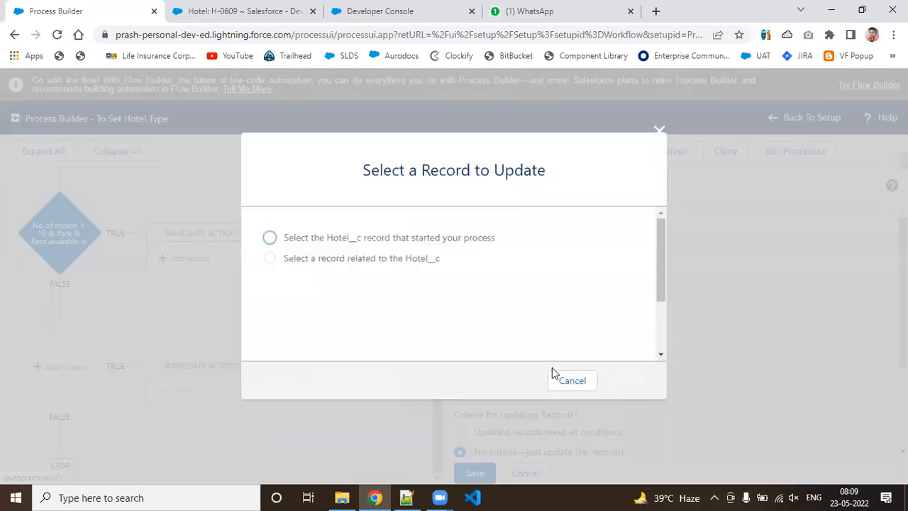
click(270, 239)
click(634, 382)
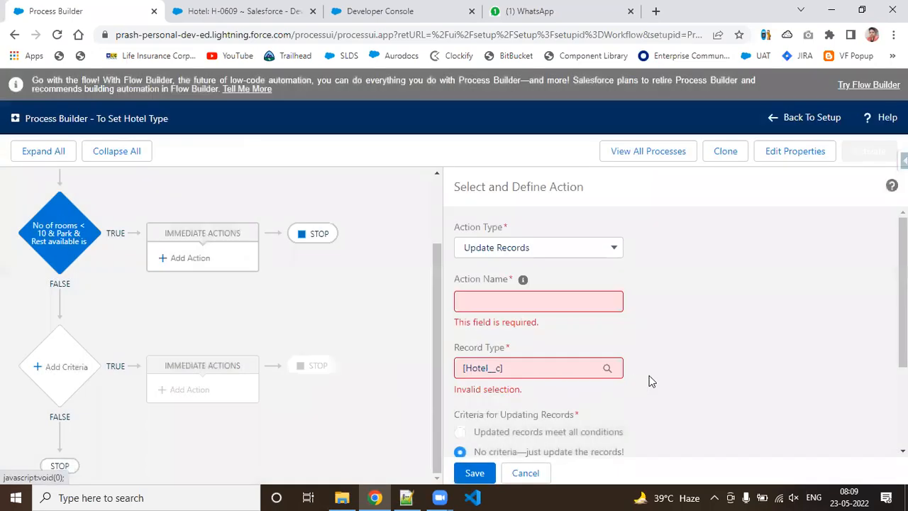
Step: Name the update action "Set hotel type as 3 star"
click(545, 298)
text(Set hotel type as 3 star)
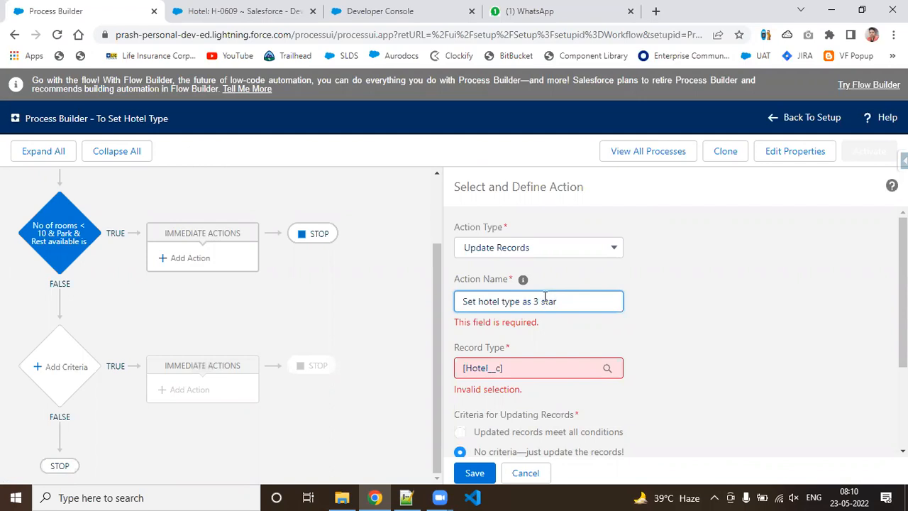
key(Tab)
key(Tab)
key(Tab)
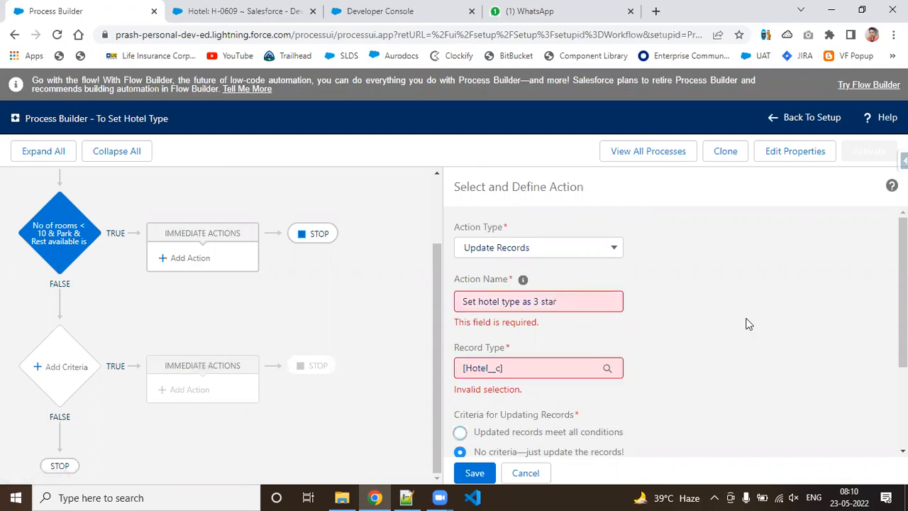
click(590, 302)
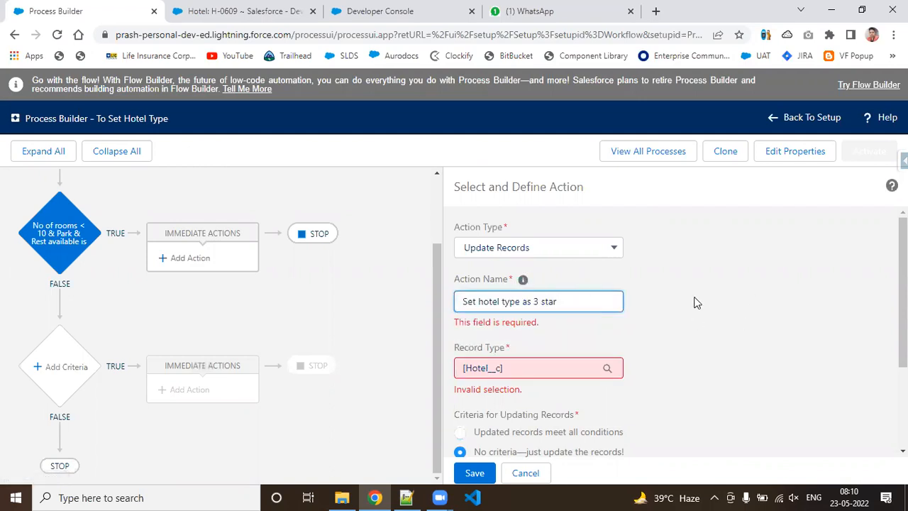
mouse_move(523, 280)
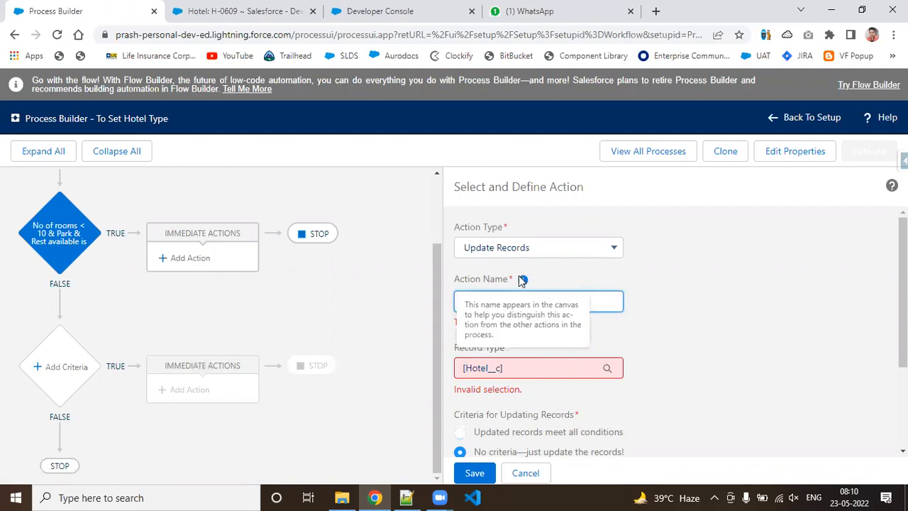
click(790, 411)
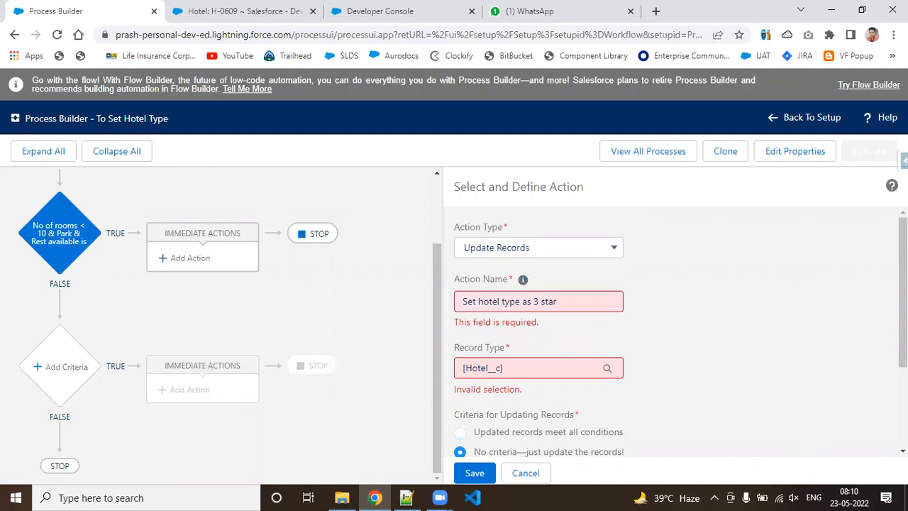
Step: Set the action's new field value so the Hotel Type picklist field becomes 3 Star
scroll(539, 333, down, 2)
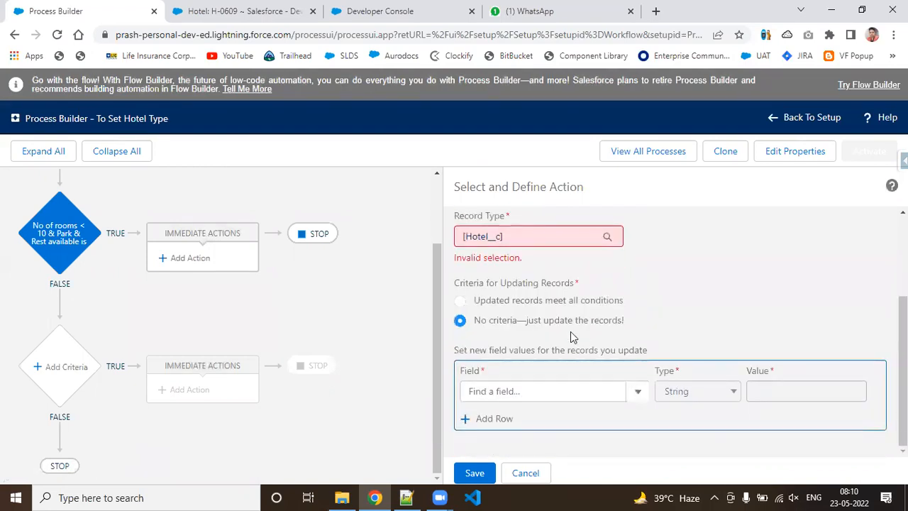
click(516, 385)
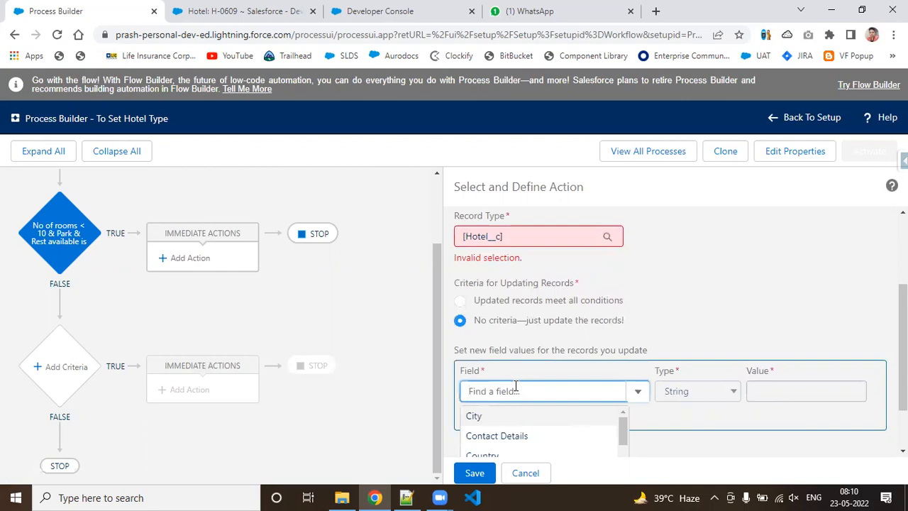
text(hotel ty)
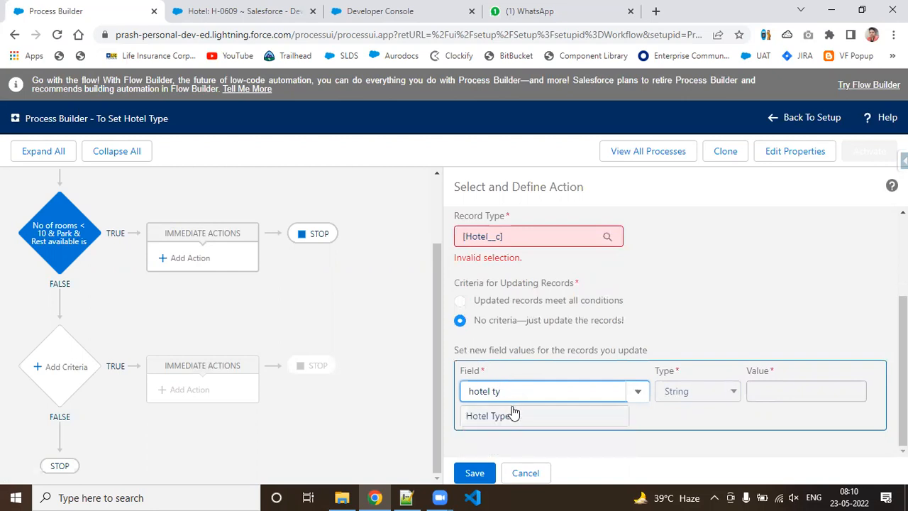
click(513, 416)
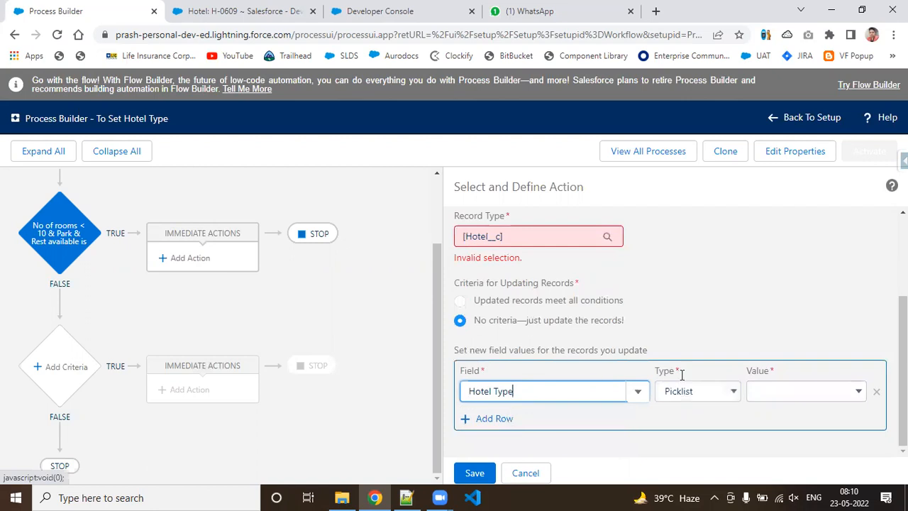
click(786, 400)
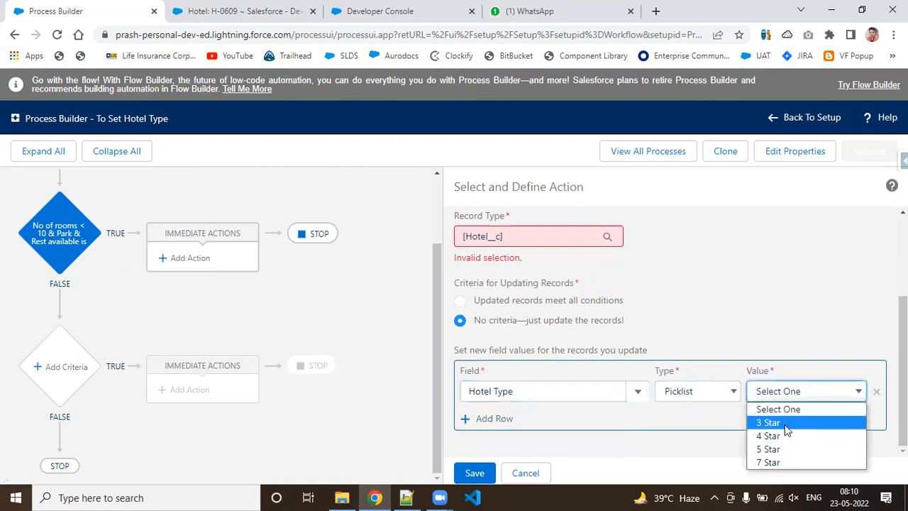
click(785, 426)
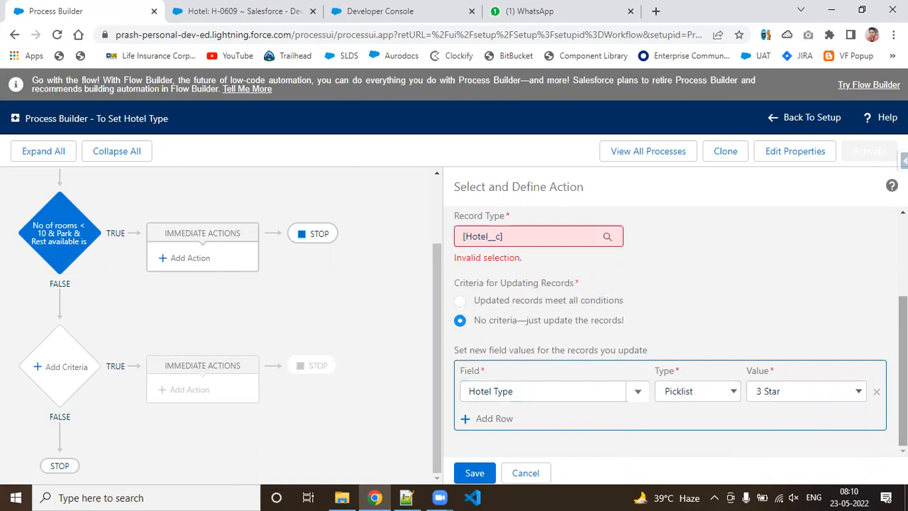
Step: Save the update action and activate the "To Set Hotel Type" process
click(475, 474)
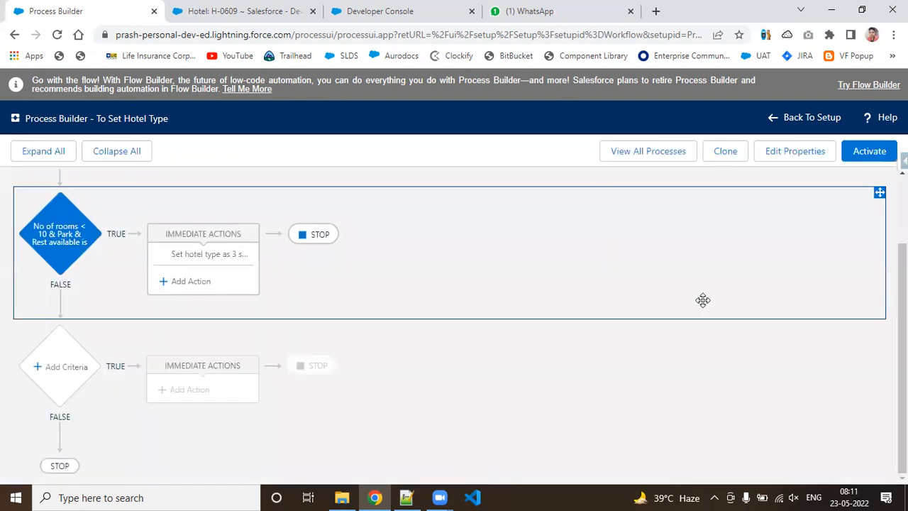
click(859, 154)
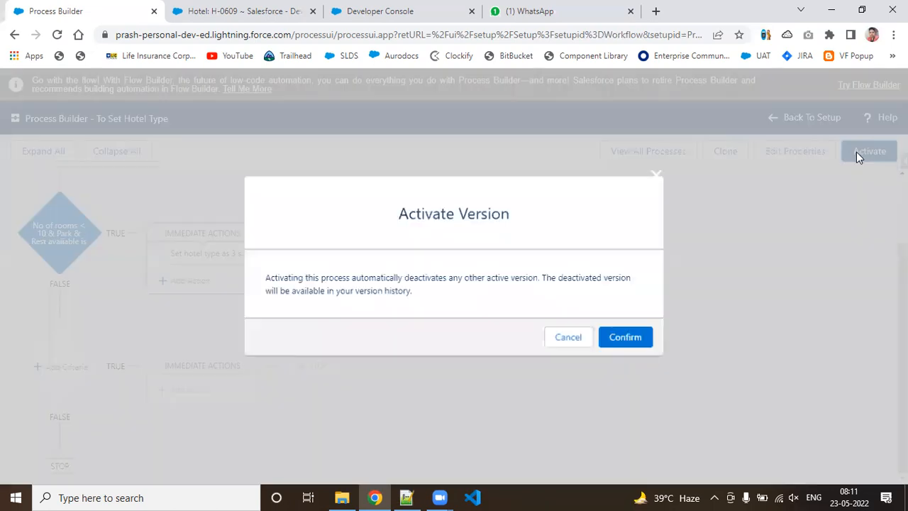
click(631, 338)
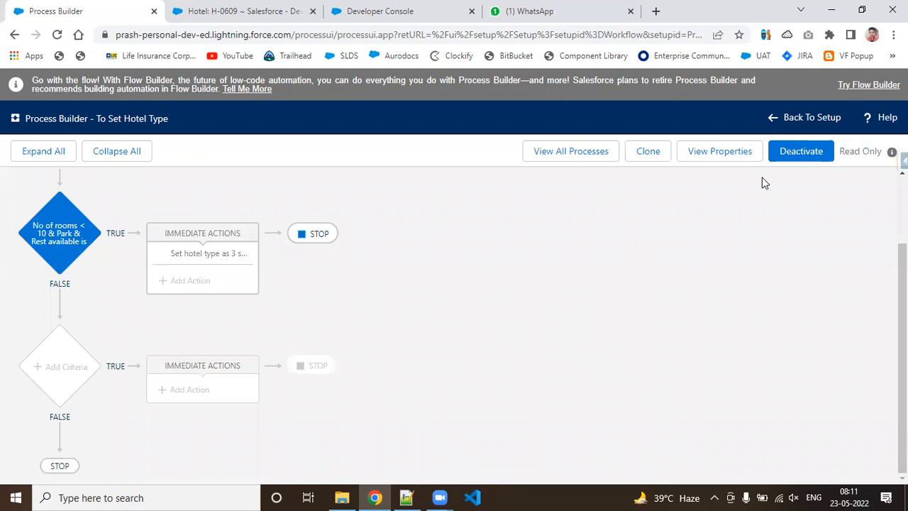
Step: Switch to the open PHotel record and reload it
click(311, 28)
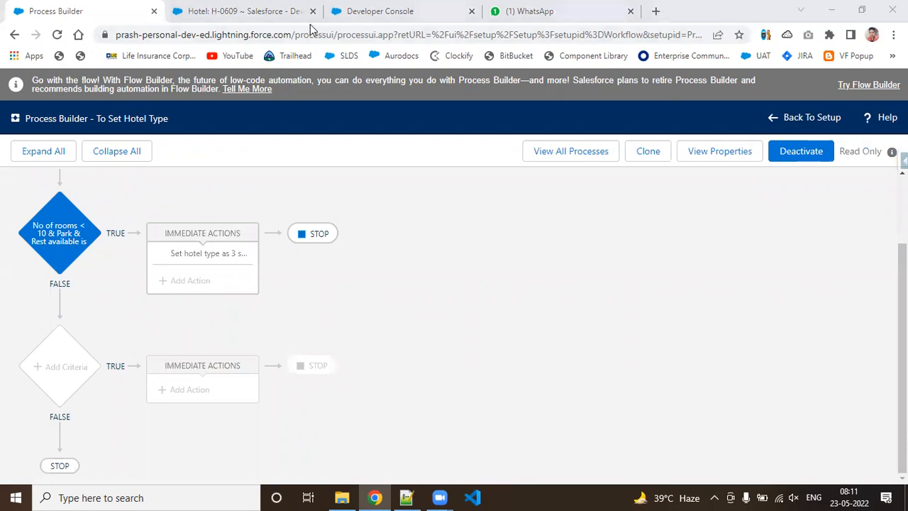
click(298, 14)
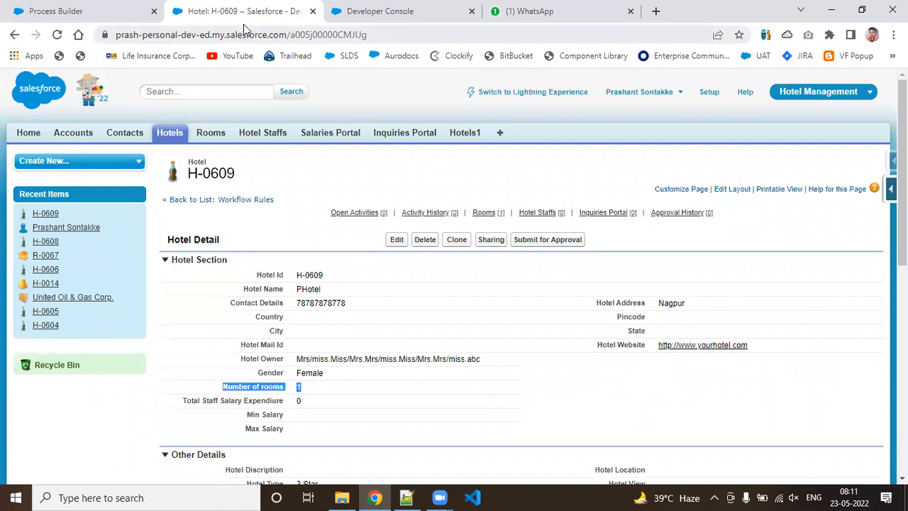
click(57, 35)
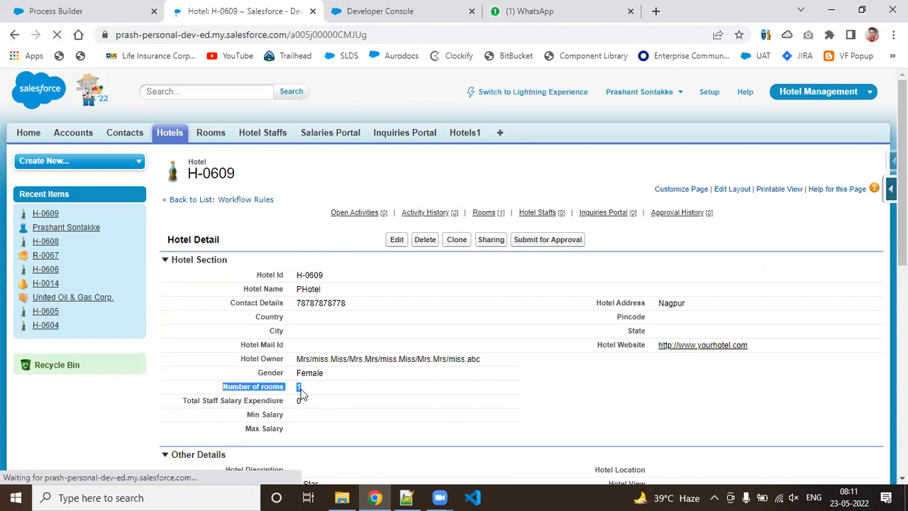
Step: Change the PHotel record's Hotel Type to 5 Star, save it, and check its other details
click(394, 240)
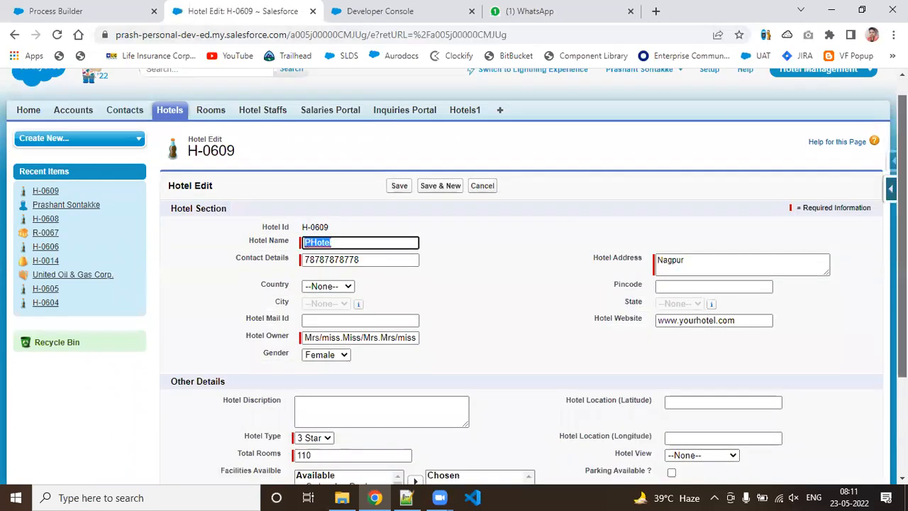
scroll(462, 204, down, 1)
click(328, 361)
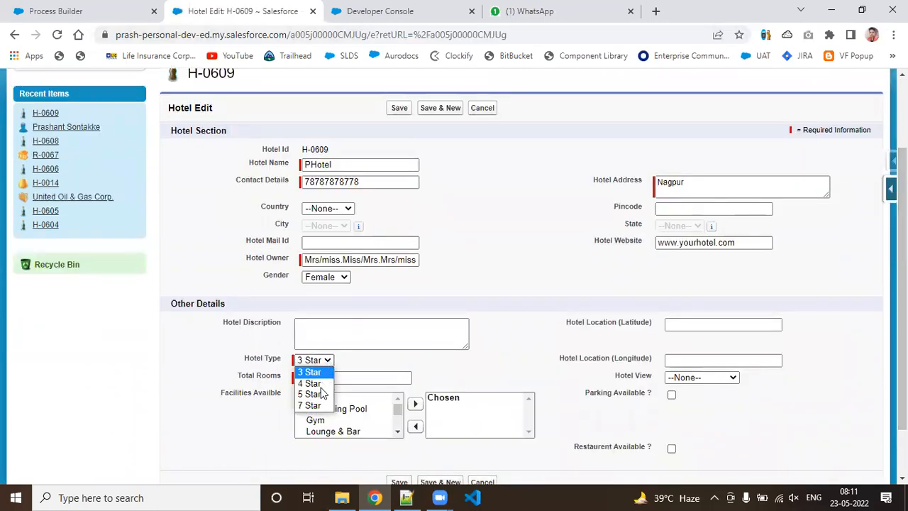
click(313, 394)
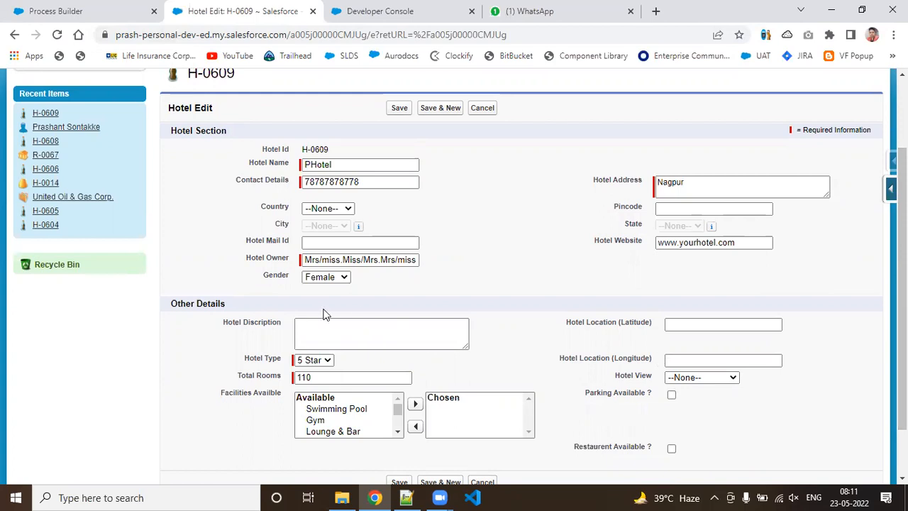
click(330, 241)
click(404, 112)
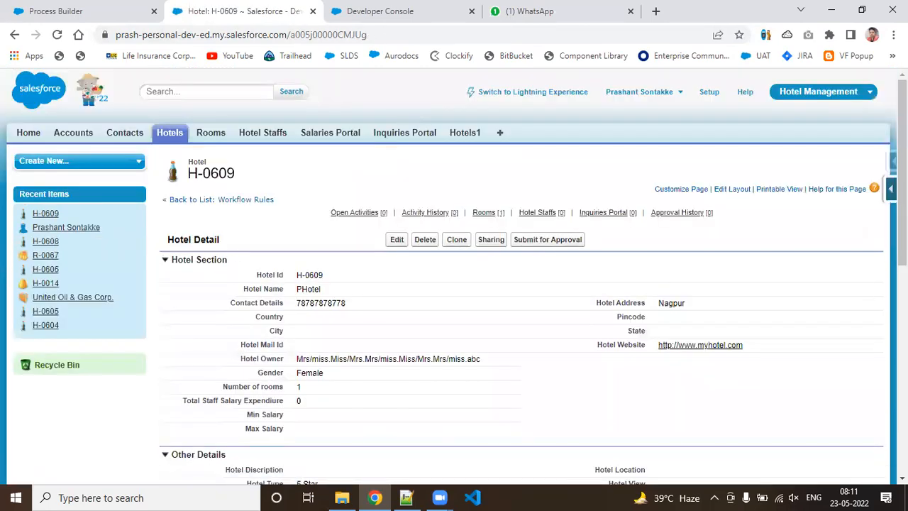
scroll(300, 319, down, 3)
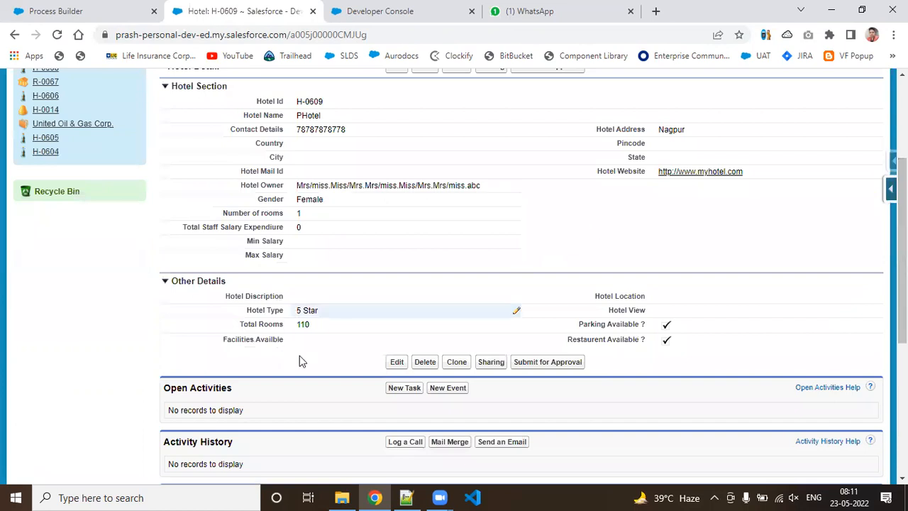